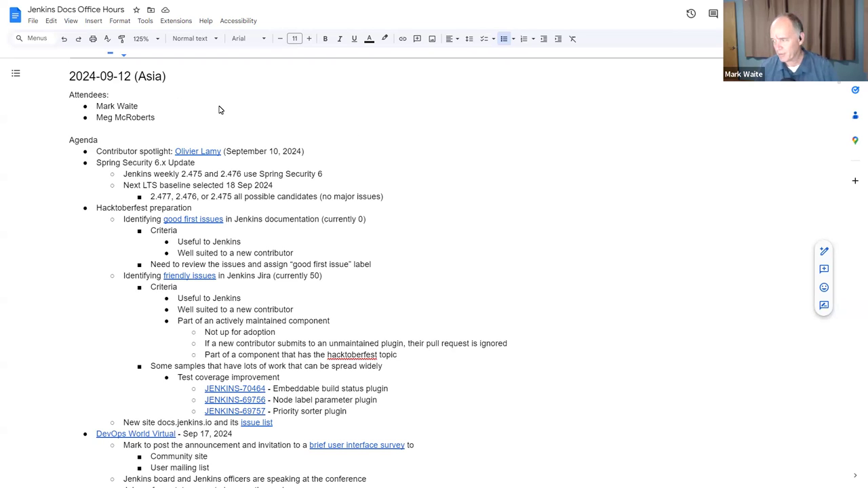
Change the newest meeting heading's date to 2024-09-13.
click(134, 77)
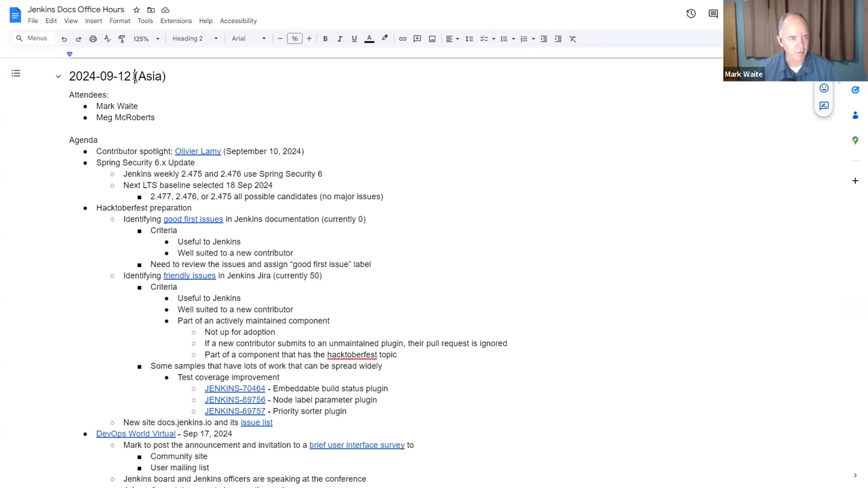
key(BackSpace)
text(3)
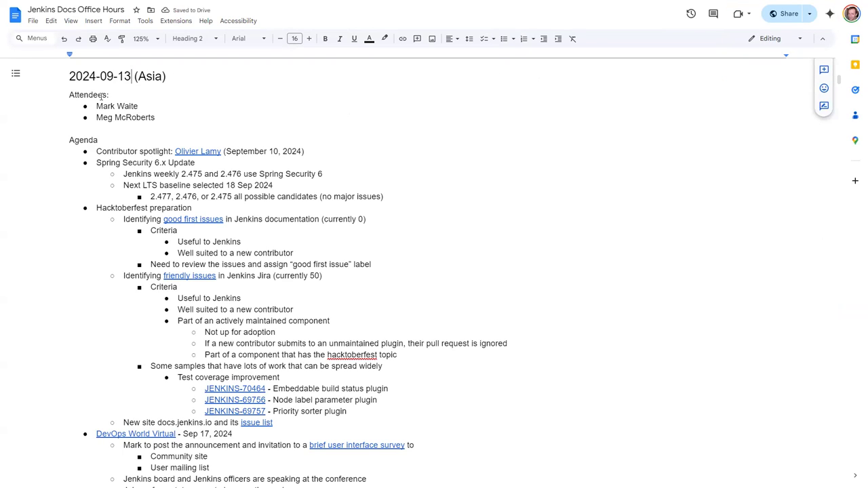
Review the first agenda items, highlighting the contributor spotlight, Spring Security 6.x Update and Hacktoberfest preparation lines in turn.
key(Down)
key(Down)
key(Down)
key(Down)
key(Down)
key(Down)
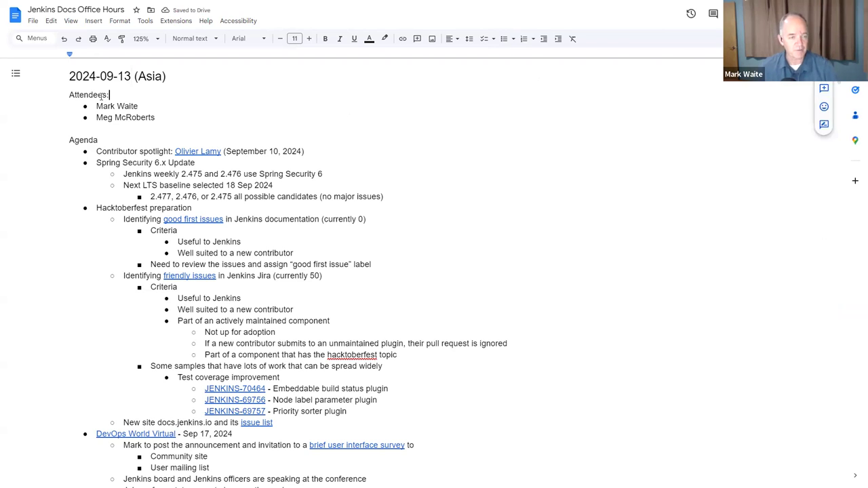
key(shift+End)
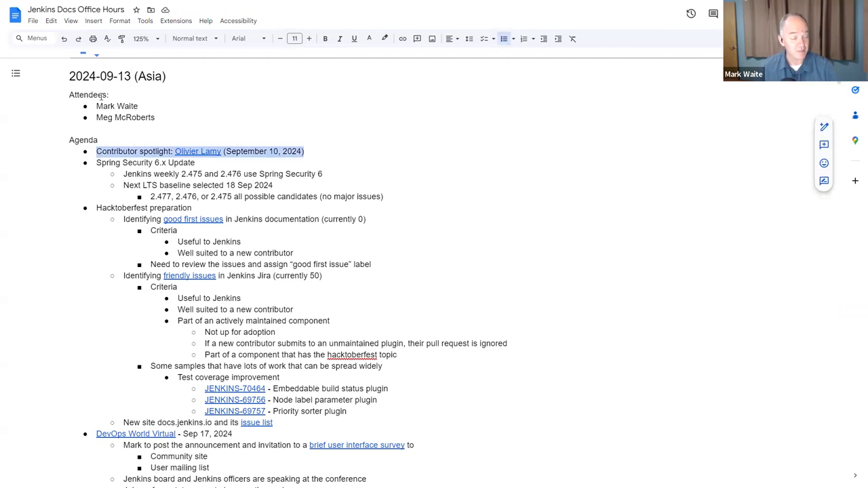
key(Down)
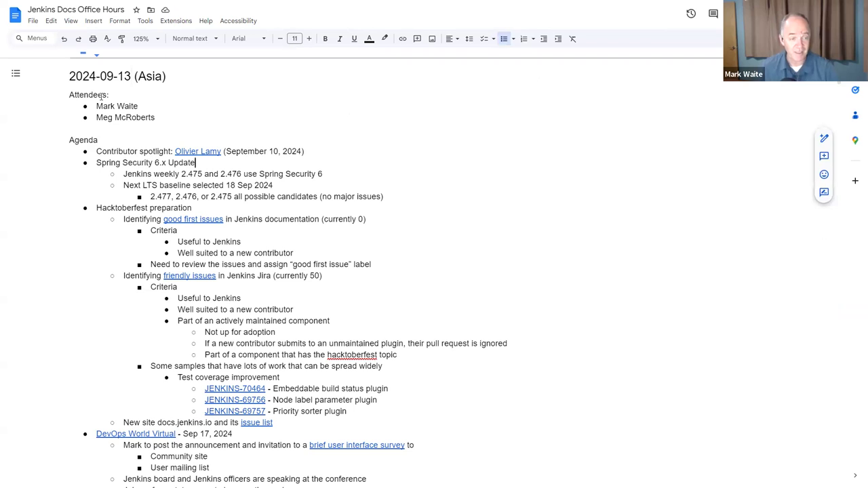
key(shift+End)
key(Down)
key(Down)
key(Down)
key(Down)
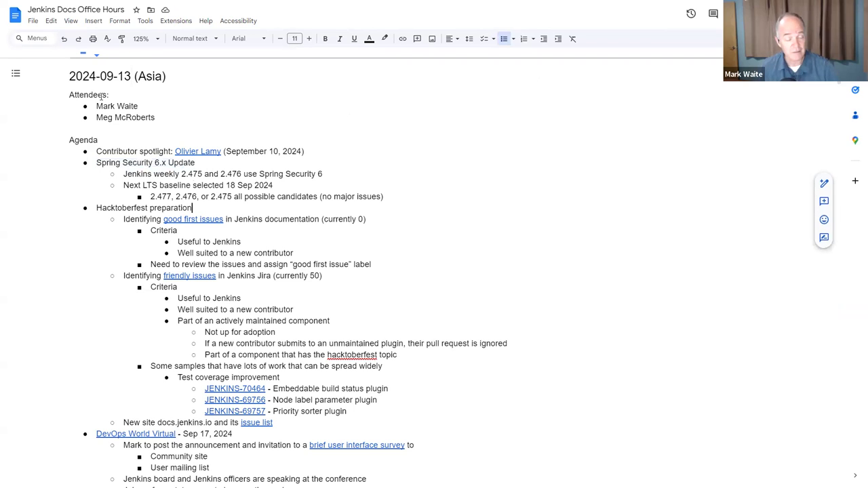
key(Home)
key(shift+End)
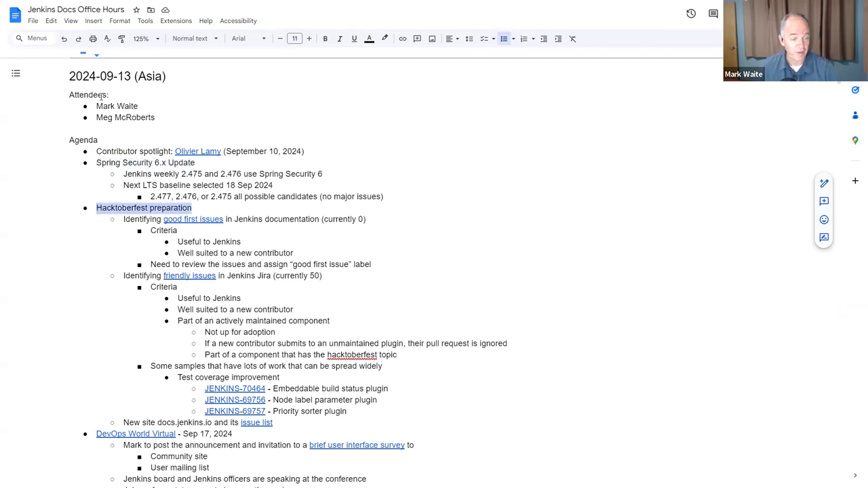
Review the rest of the agenda, highlighting the DevOps World Virtual item and going on to the 2024-08-23 meeting.
key(Down)
key(Down)
key(Down)
key(Down)
key(Down)
key(Down)
key(Down)
key(Down)
key(Down)
key(Down)
key(Down)
key(Down)
key(Down)
key(Down)
key(Down)
key(Down)
key(Down)
key(Down)
key(Down)
key(Down)
key(Home)
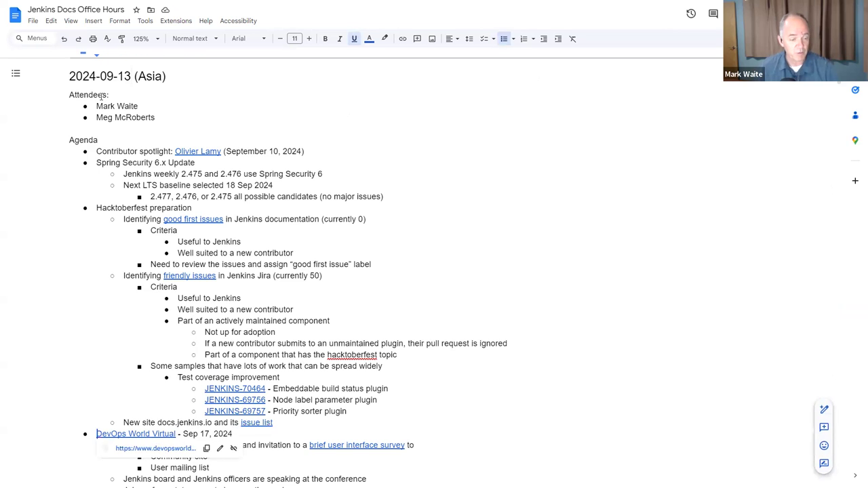
key(shift+End)
key(Down)
key(Down)
key(Down)
key(Down)
key(Down)
key(Down)
key(Down)
key(Down)
key(Down)
key(Down)
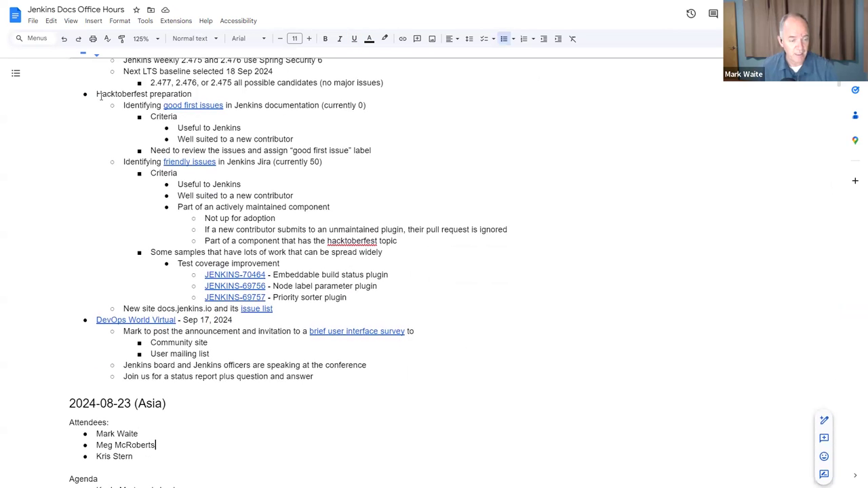
Open the profile linked in the agenda's contributor spotlight item and look through its introduction and interview answers.
key(Up)
key(Up)
key(Up)
key(Up)
key(Up)
key(Up)
key(Up)
key(Up)
key(Up)
key(Up)
key(Up)
key(Up)
key(Up)
key(Up)
key(Up)
key(Up)
key(Up)
key(Up)
key(Up)
key(Up)
key(Up)
key(Up)
key(Up)
key(Up)
key(Up)
key(Up)
key(Up)
key(Up)
key(Up)
key(Up)
key(Up)
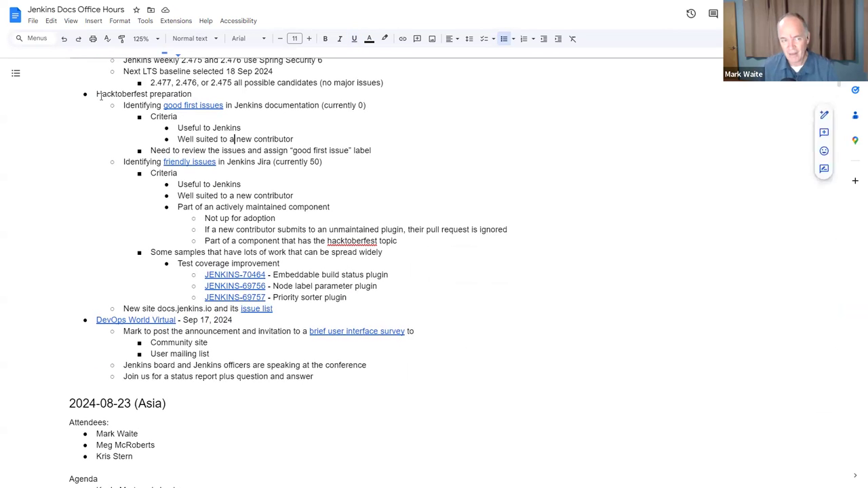
key(Home)
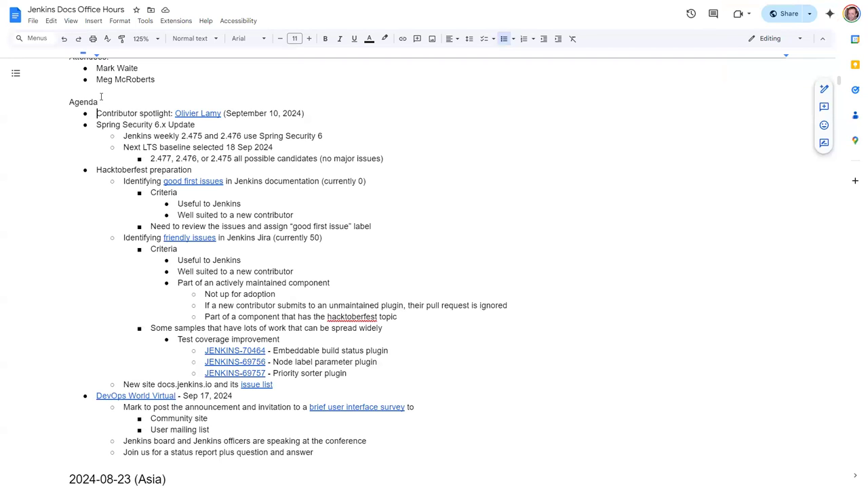
click(205, 114)
click(246, 130)
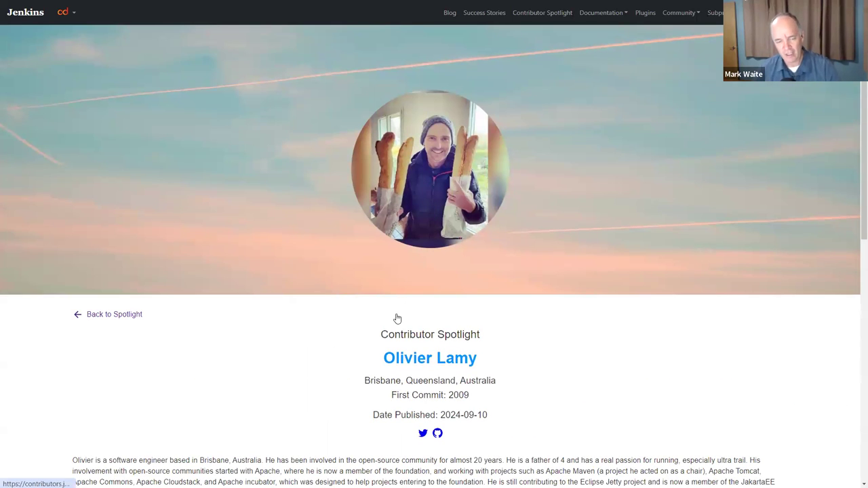
scroll(387, 319, down, 3)
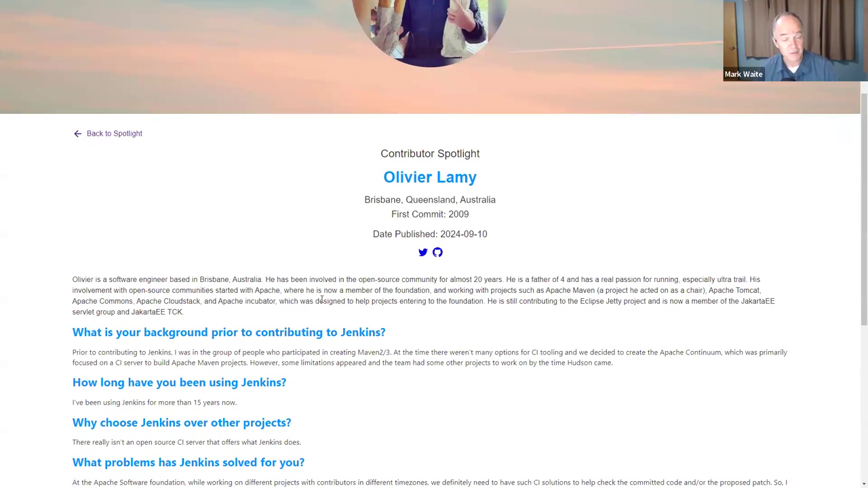
scroll(319, 306, down, 4)
scroll(339, 299, up, 7)
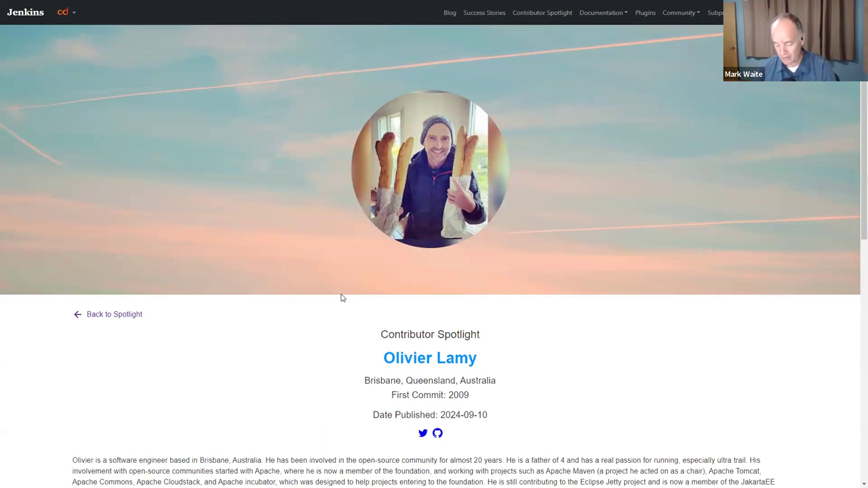
Return to the Jenkins Docs Office Hours notes and leave the browser's full-screen view.
key(F11)
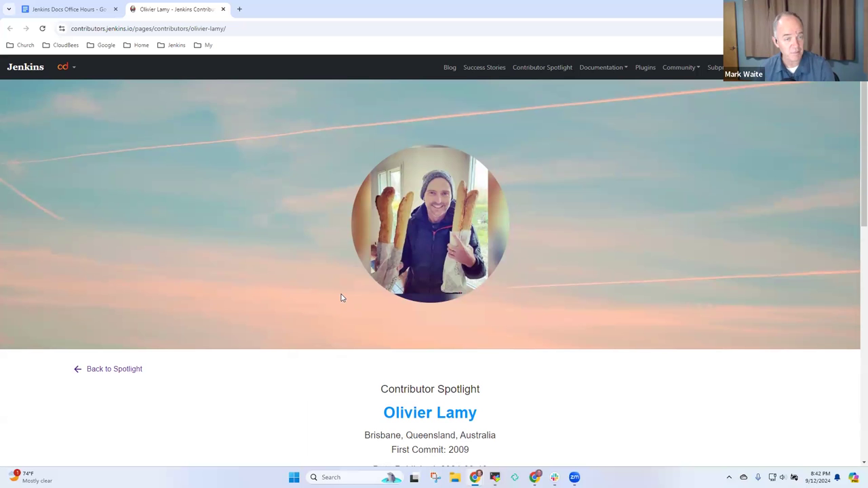
click(68, 9)
key(F11)
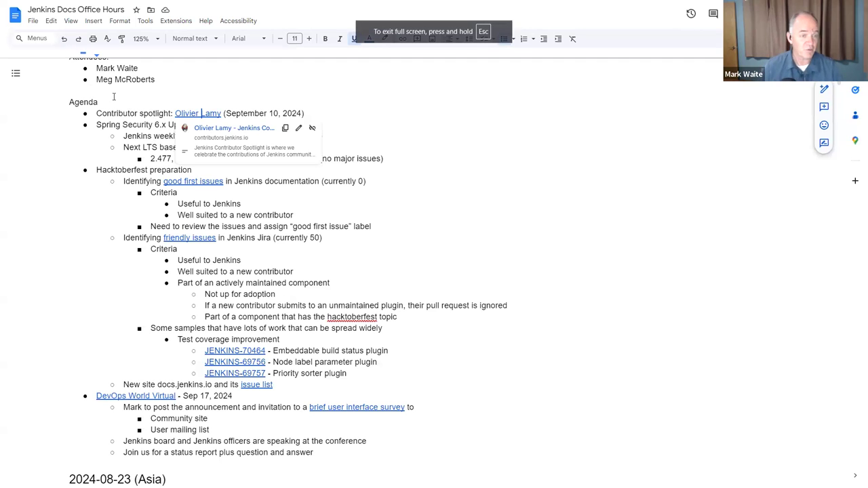
click(123, 113)
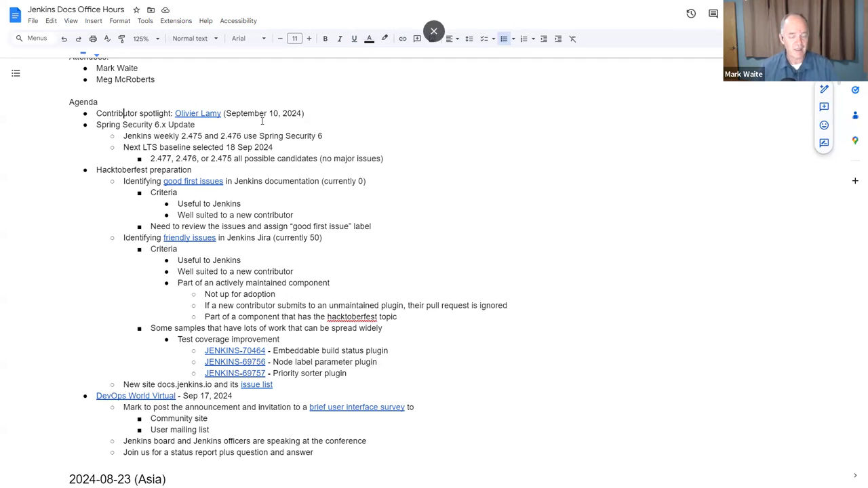
key(F11)
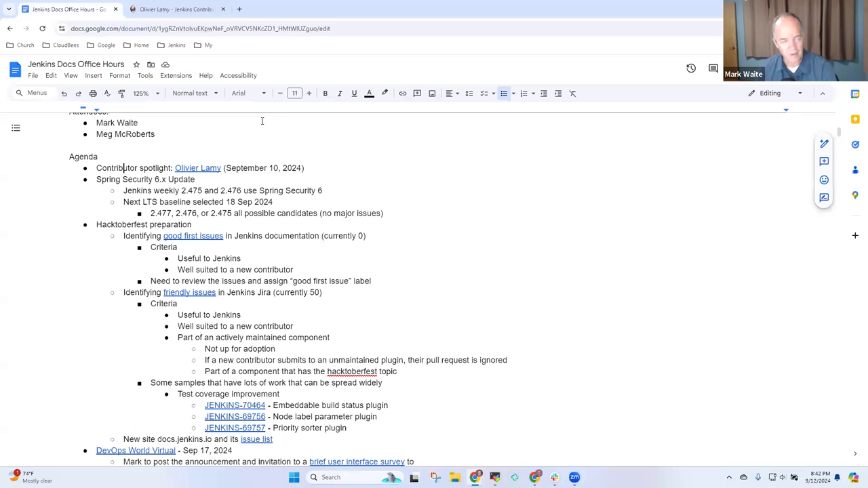
Go back to the spotlight profile, open the overview of all Contributor Spotlight entries and browse through the featured contributors.
click(169, 10)
scroll(475, 300, down, 1)
scroll(329, 263, up, 1)
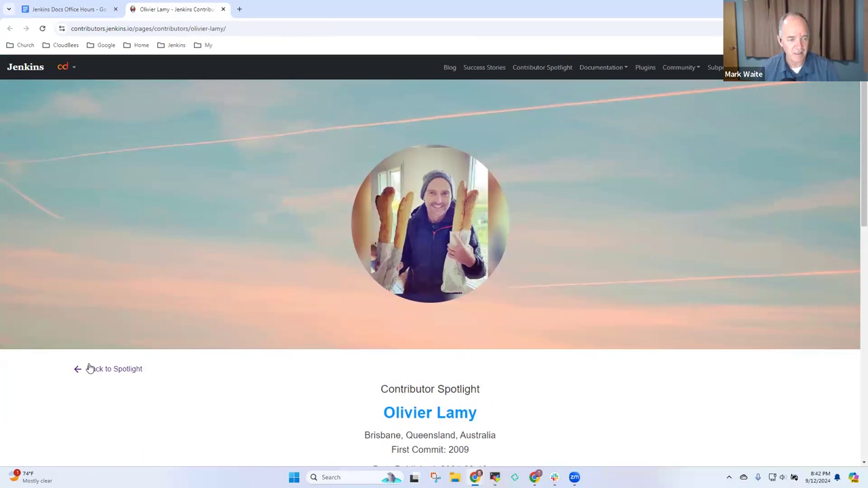
click(97, 372)
scroll(215, 340, down, 8)
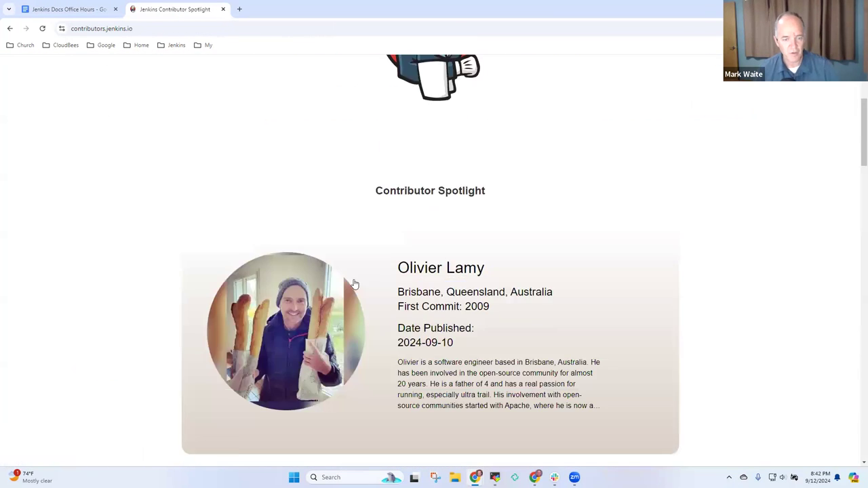
scroll(516, 397, down, 4)
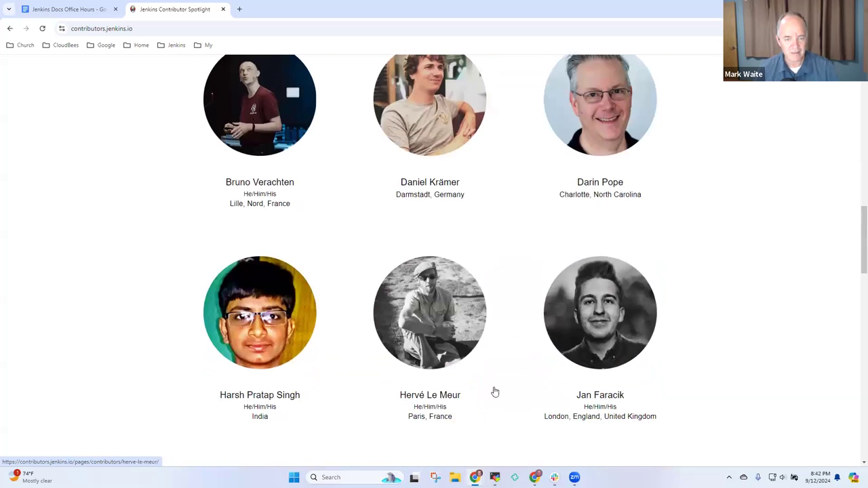
scroll(475, 346, down, 3)
scroll(326, 420, down, 4)
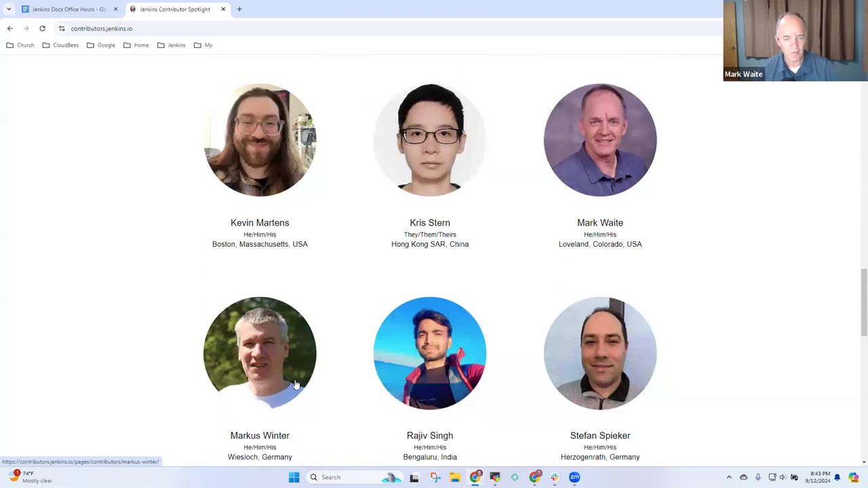
scroll(716, 400, down, 5)
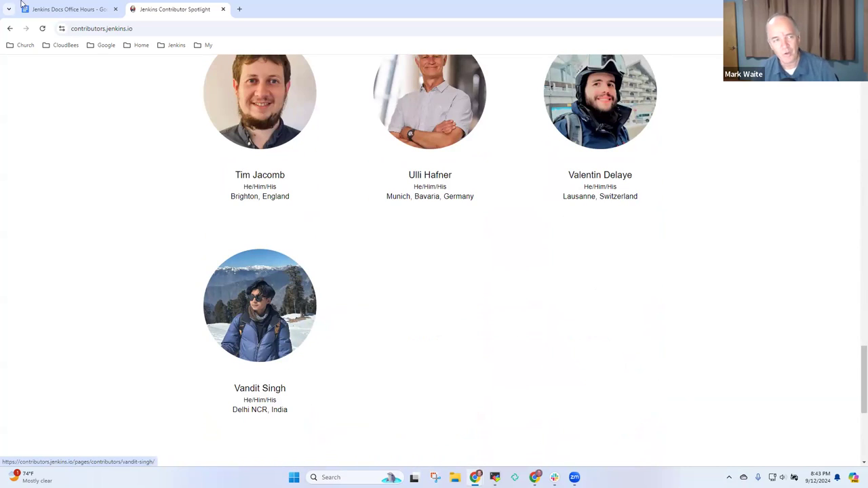
Return to the meeting notes and highlight the Spring Security 6.x Update agenda item.
click(70, 9)
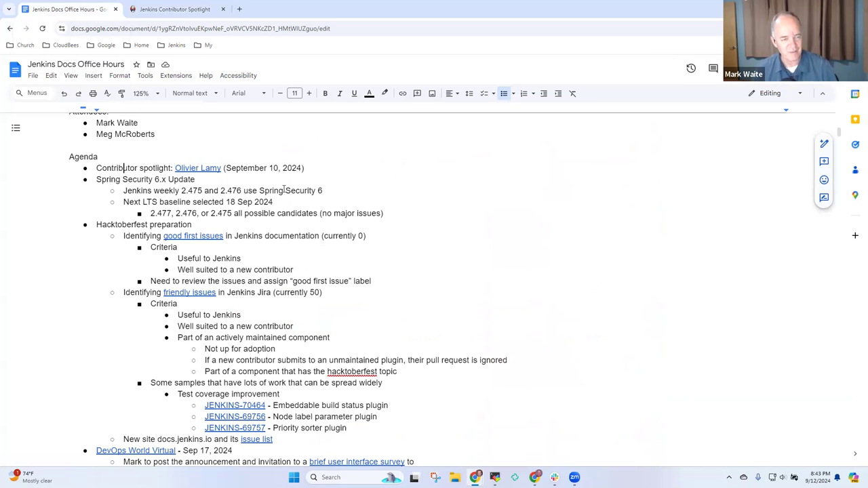
key(Down)
key(Down)
key(Down)
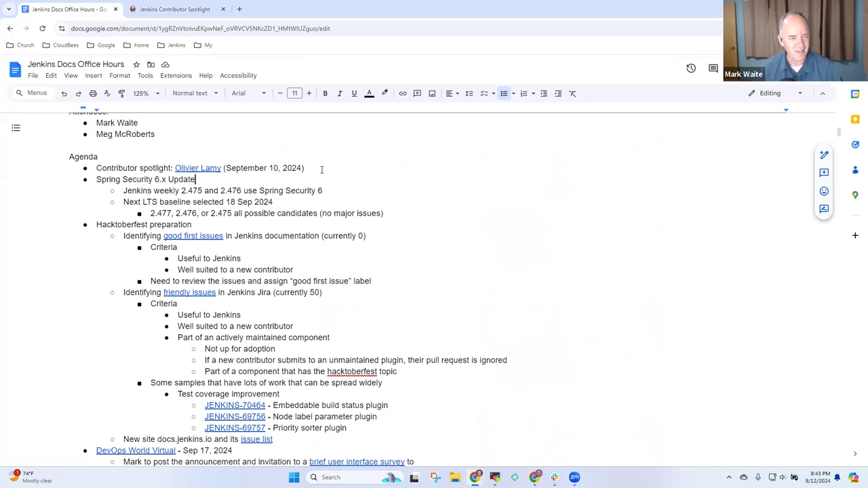
key(Up)
key(Up)
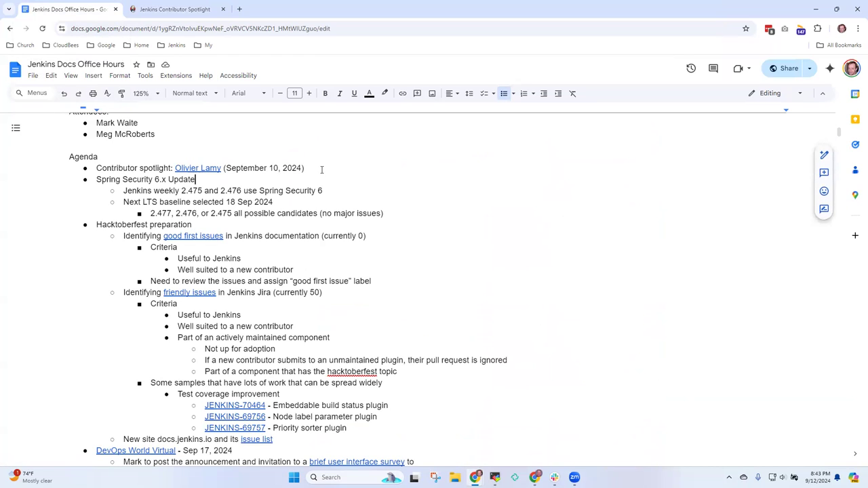
key(shift+End)
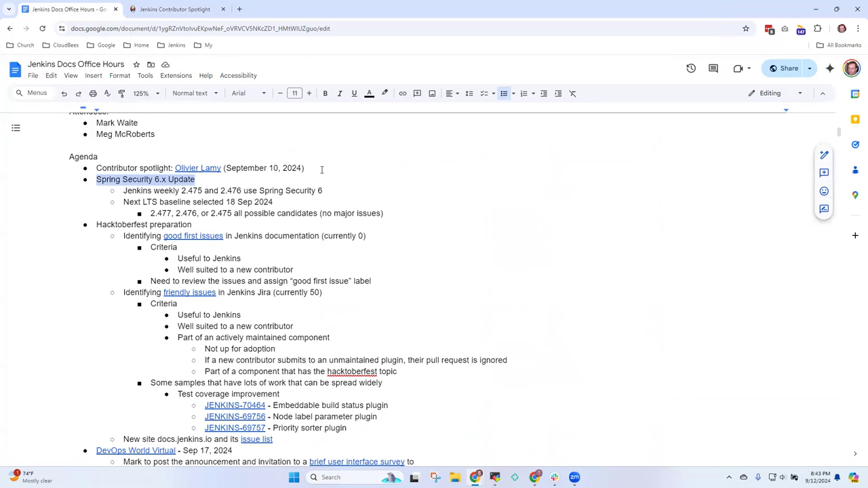
Add the indented sub-bullet "Switches from Spring Security 5 to 6" under the Jenkins weekly 2.475 and 2.476 line.
key(Down)
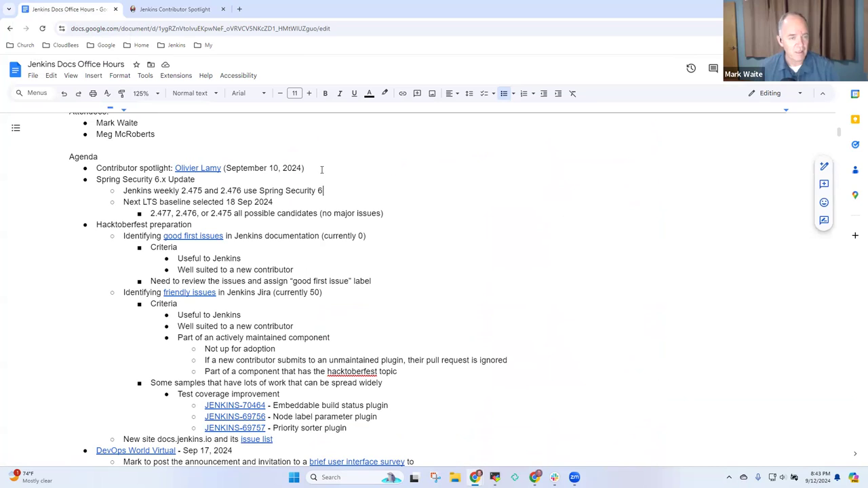
key(Return)
text(Switc)
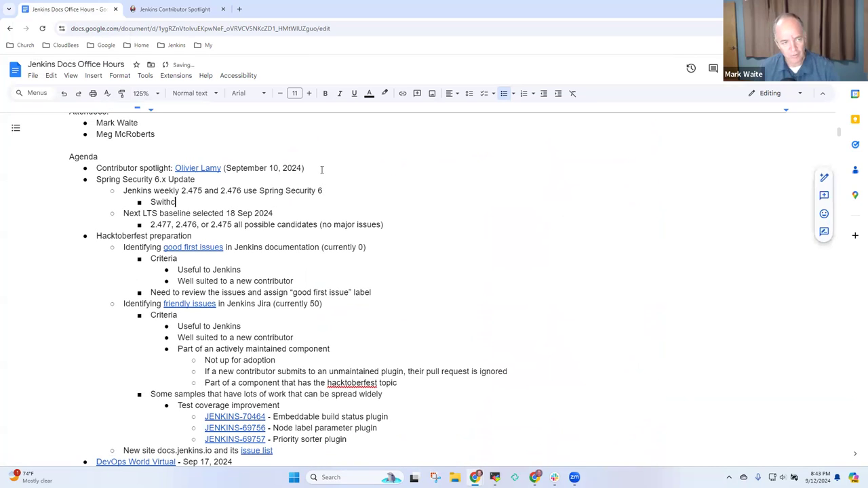
text(hes from Sprint)
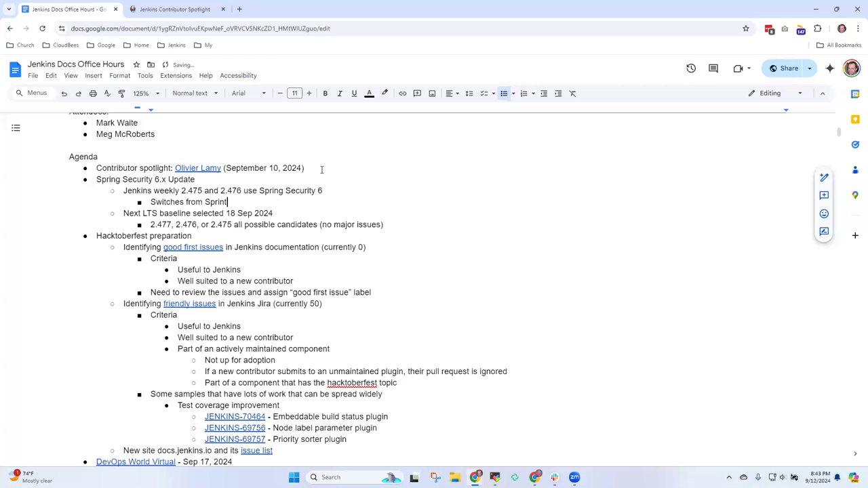
key(BackSpace)
text(g Securityy 5 to)
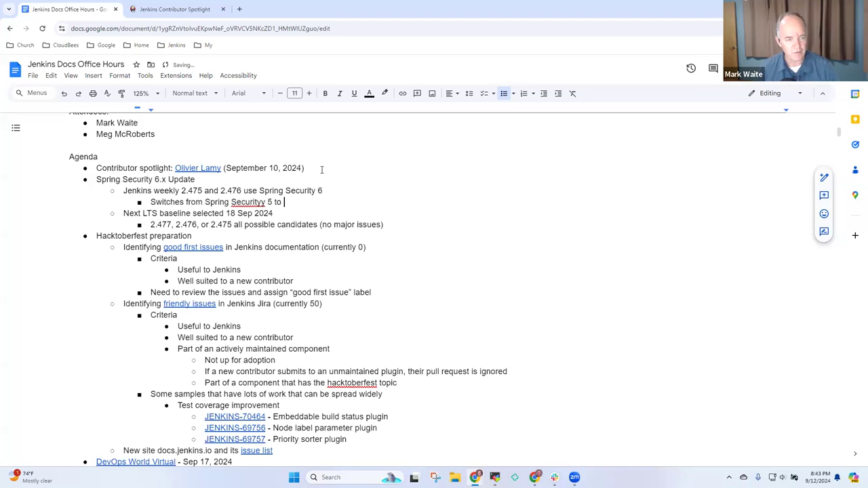
key(BackSpace)
key(BackSpace)
key(BackSpace)
key(BackSpace)
key(BackSpace)
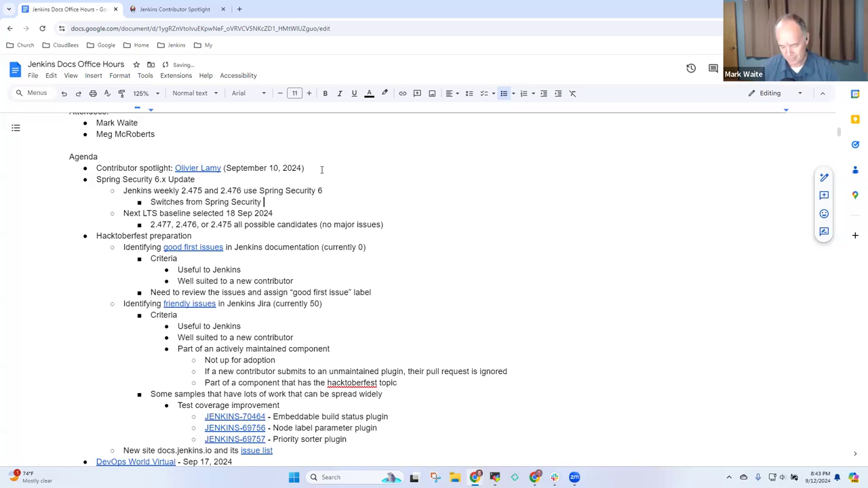
text(5 to 7)
key(BackSpace)
key(BackSpace)
text(6)
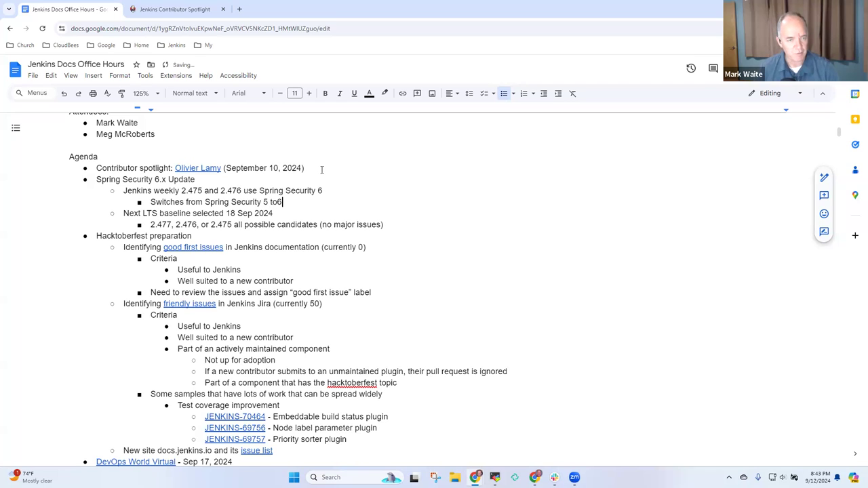
Add the sub-bullet "Switches from Java EE 8 to Jakarta EE 9" below the Spring Security 5 to 6 line.
key(Return)
text(Switch)
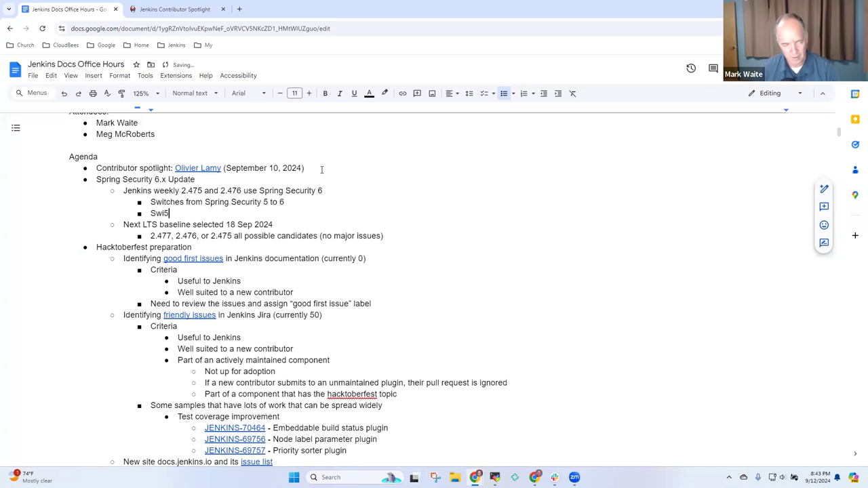
key(BackSpace)
key(BackSpace)
key(BackSpace)
text(5)
key(BackSpace)
text(ch)
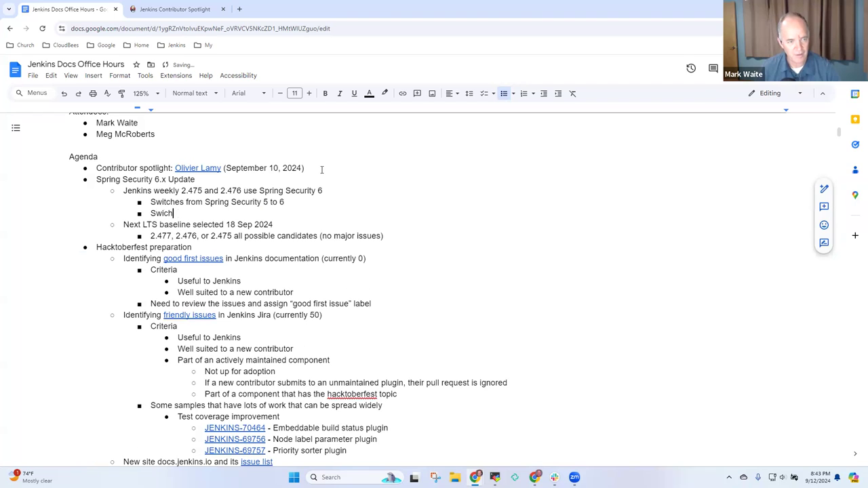
text(ethc)
text(he)
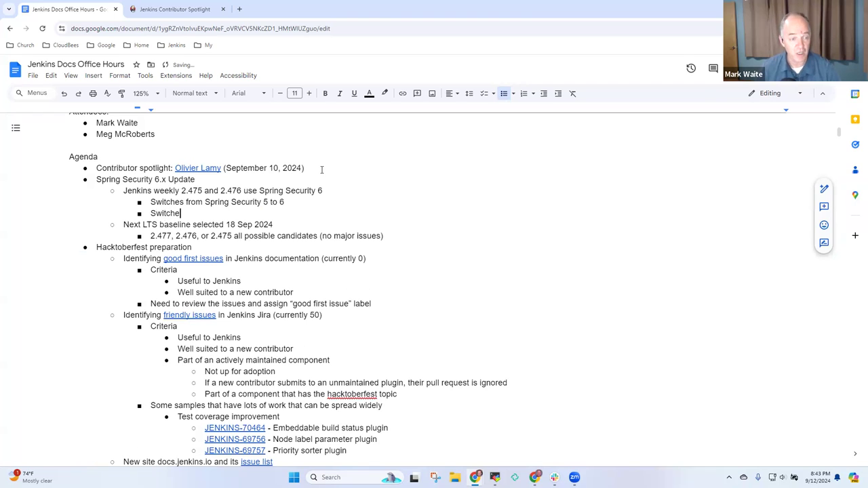
text(s from Jav)
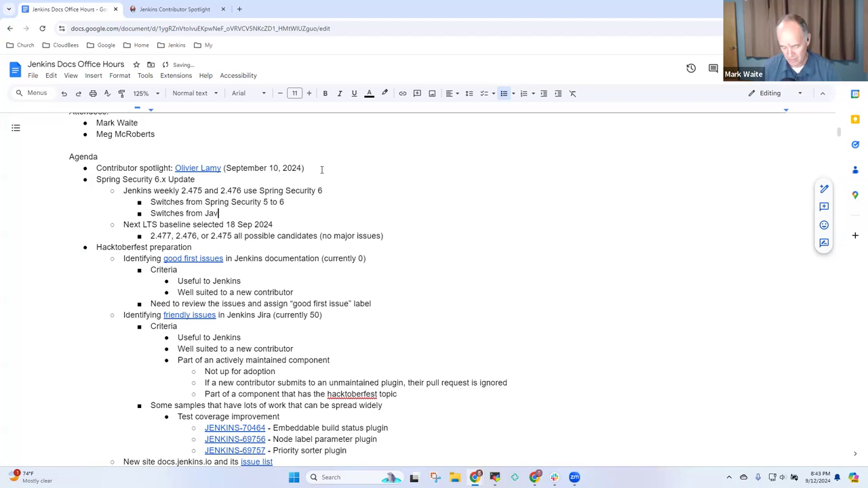
text(a EE 8 to)
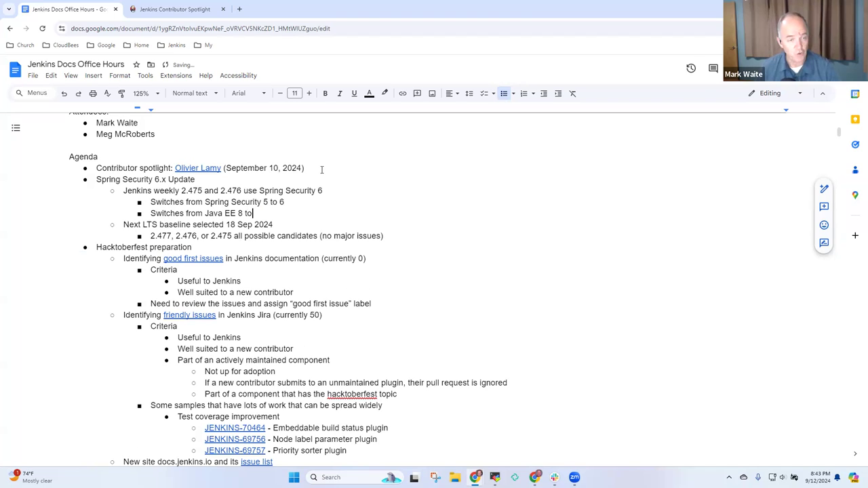
text( Jakar)
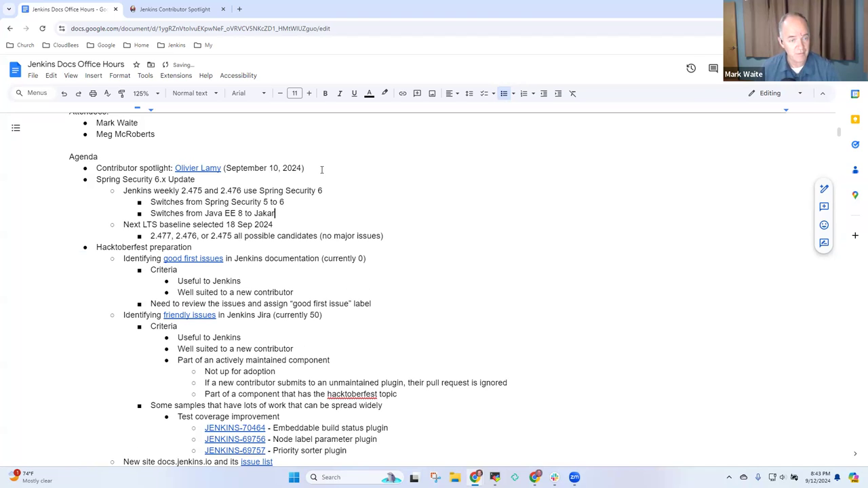
text(ta EE 9)
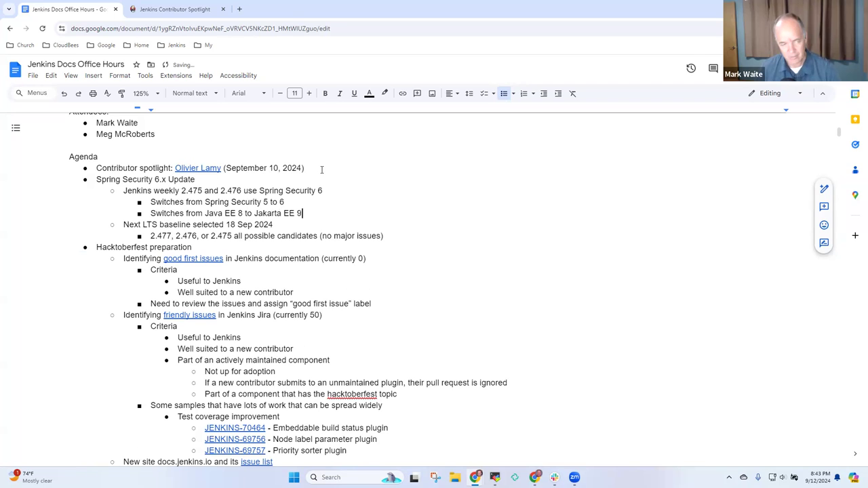
Add the sub-bullet "Switches from Jetty 10 to Jetty EE 9" below the Jakarta EE line.
key(Return)
text(Swi)
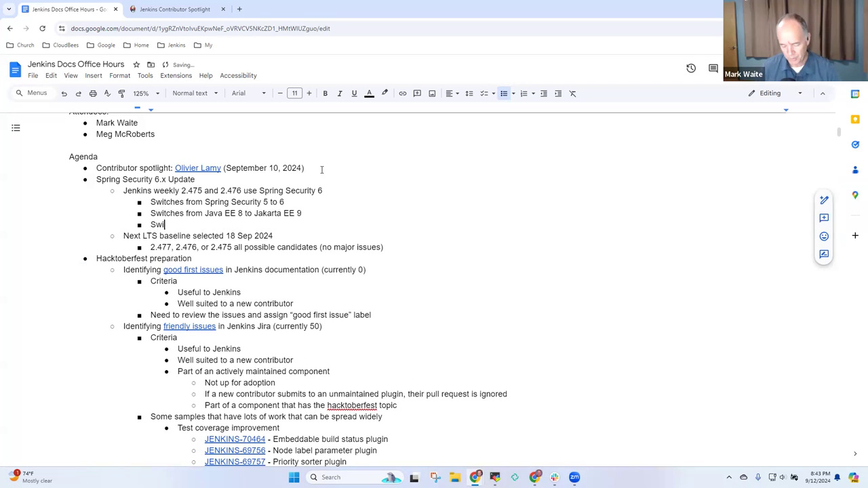
text(tches from J)
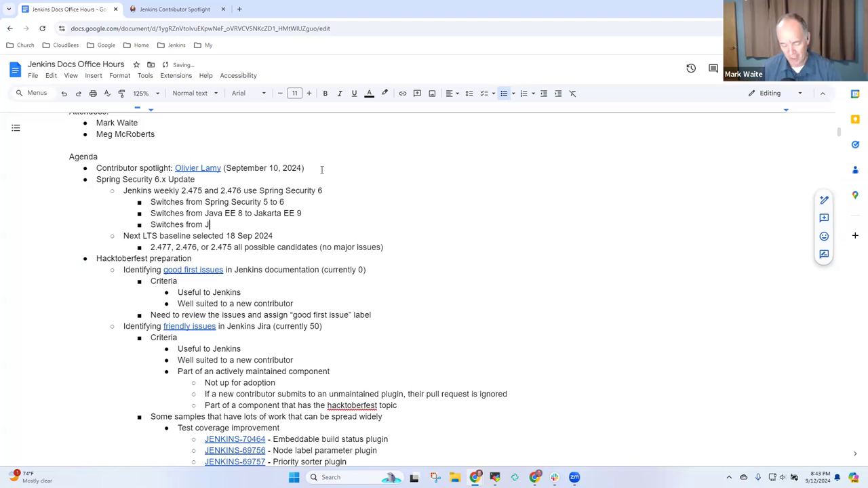
text(etty 10 to Jetty )
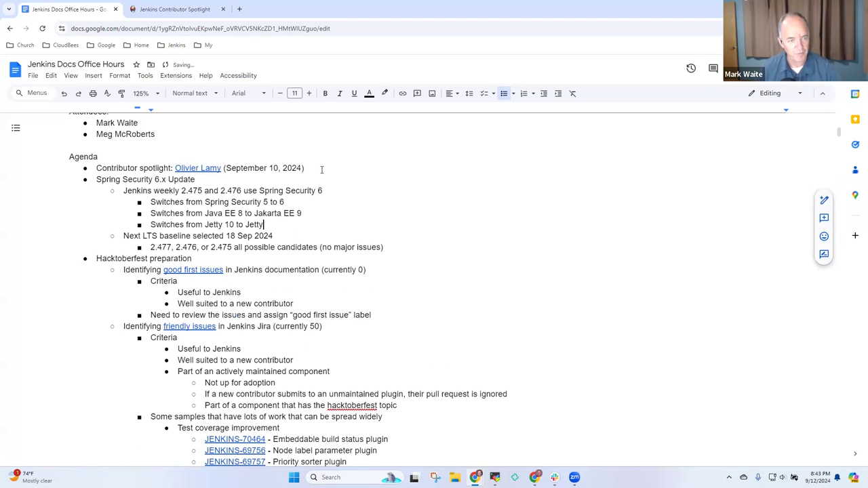
text(EE)
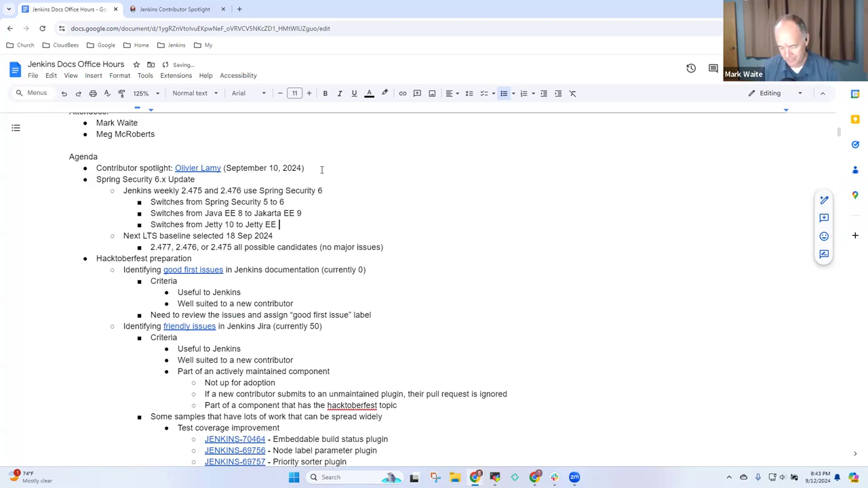
text( 9)
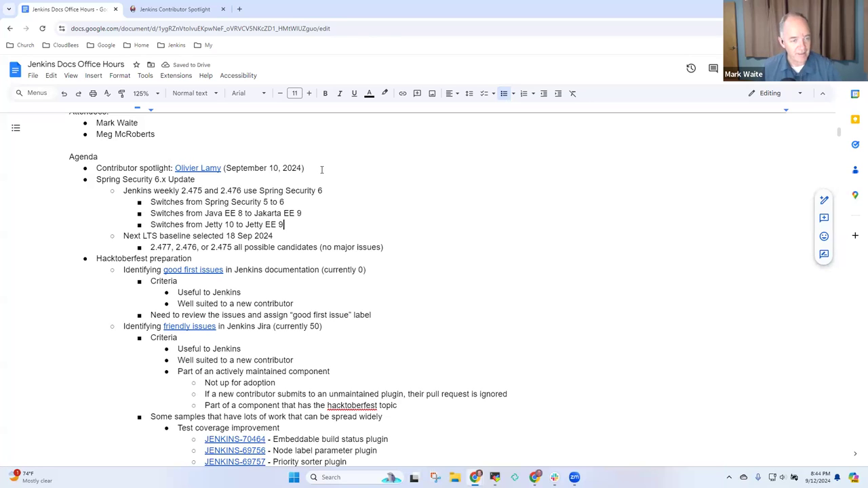
Add the sub-bullet "Maintains compatibility (mostly)" below the Jetty line.
key(Return)
text(M)
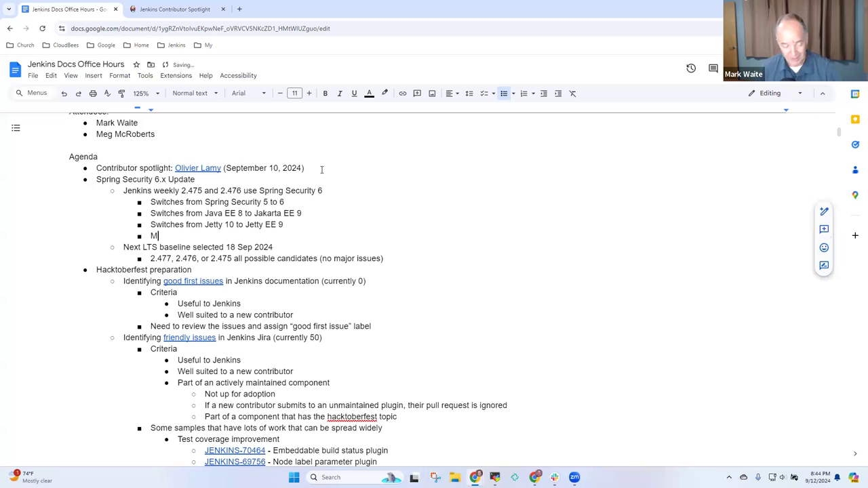
text(aintains )
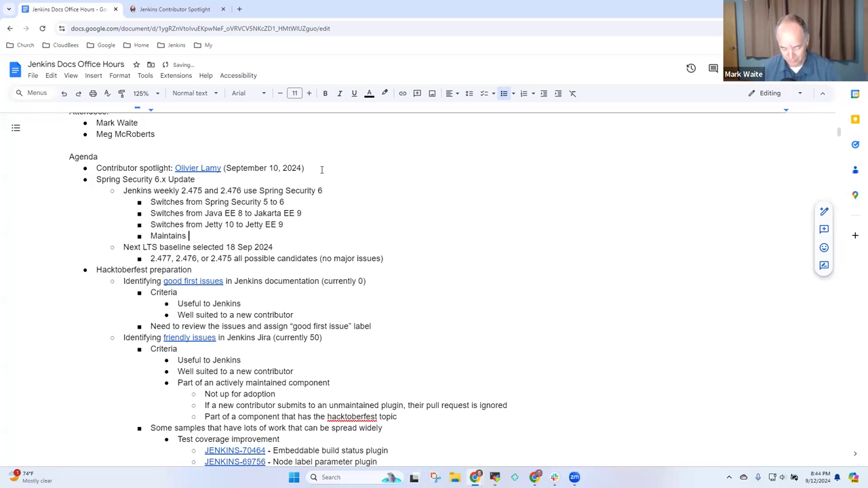
text(compatibili)
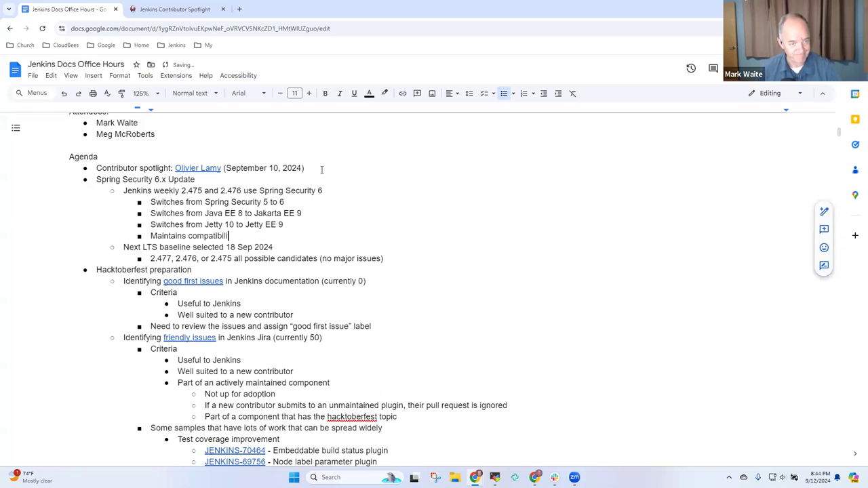
text(ty (mostly)
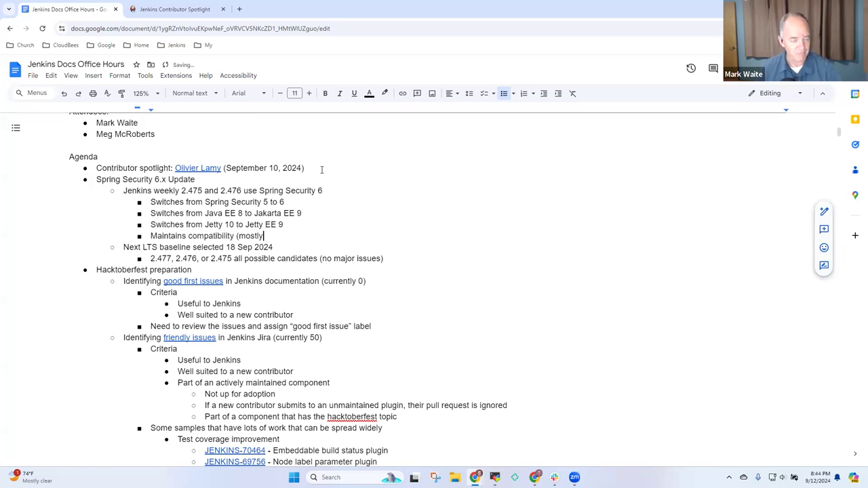
text())
Add the nested bullet "Few plugins like LDAP that must be lockstep upgrade" under the compatibility line.
key(Return)
text(F)
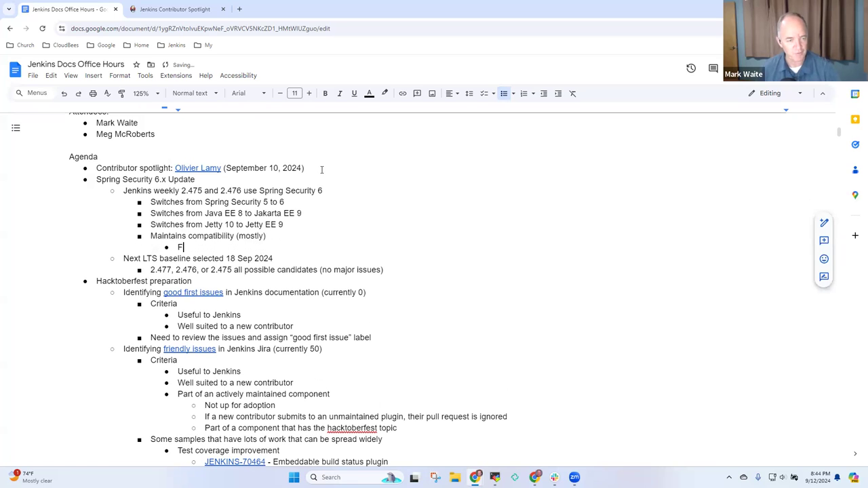
text(ew plugins li)
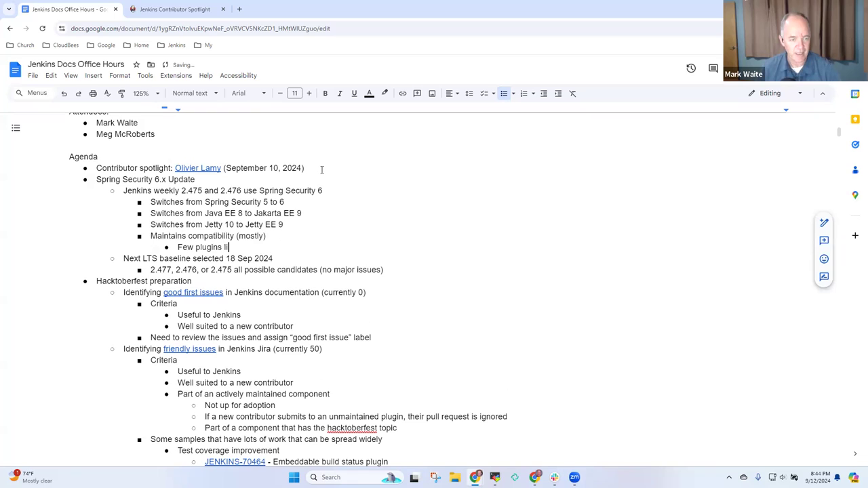
text(ke LDAP that)
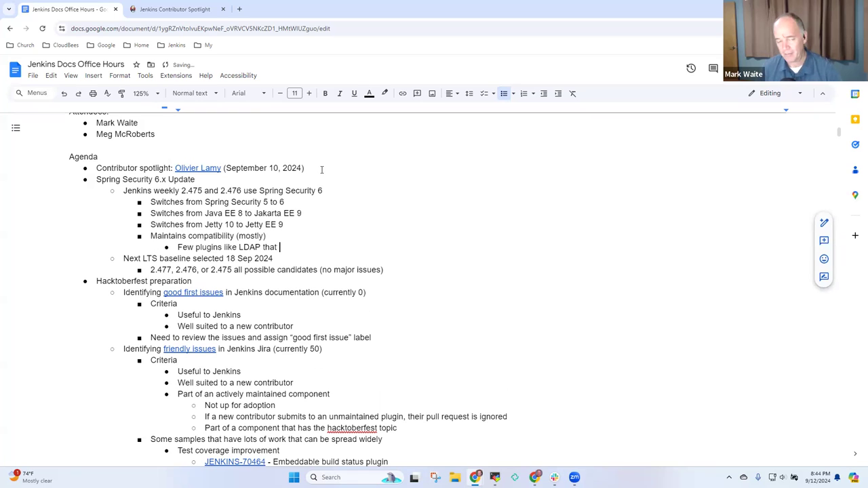
text( must be lo)
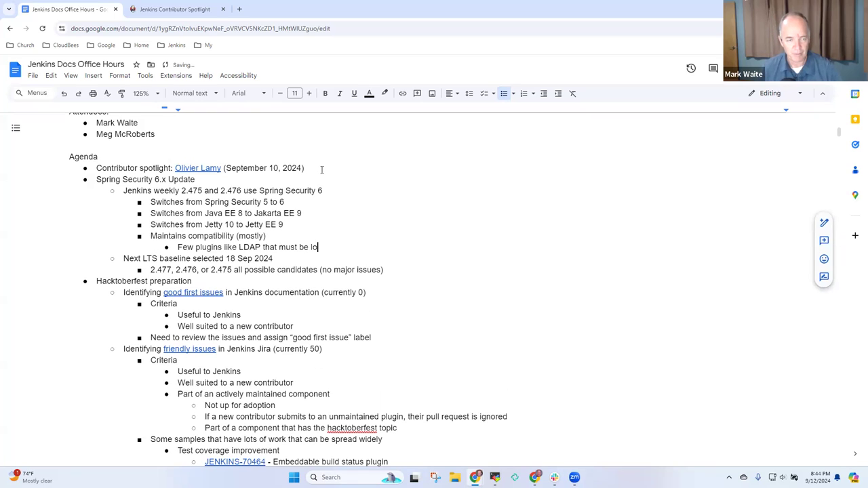
text(ckstep upga)
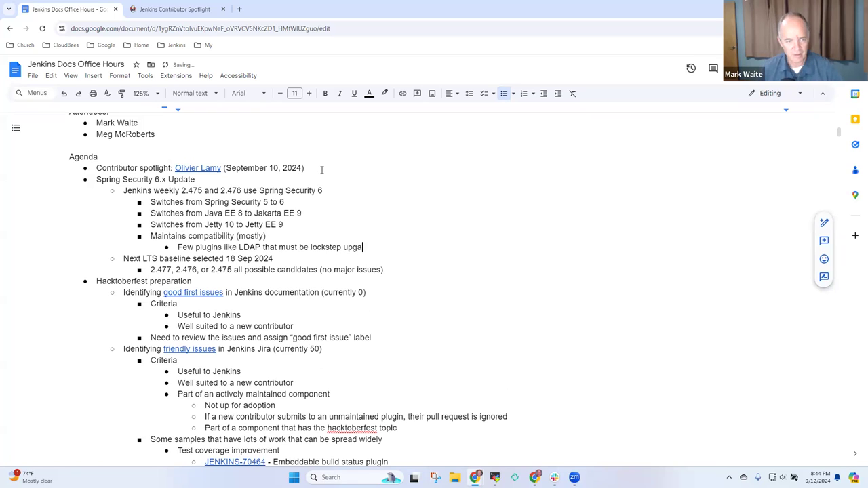
key(BackSpace)
text(rade)
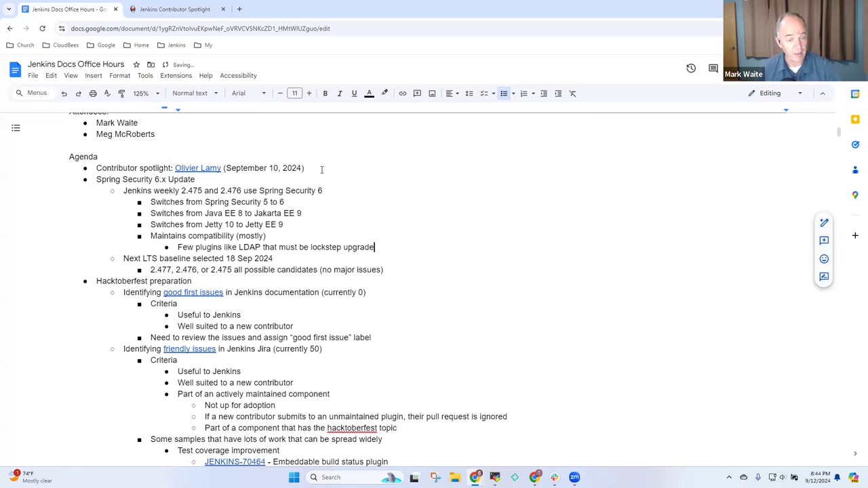
Go over the Jenkins weekly notes line by line and highlight the next LTS baseline item.
key(Up)
key(Up)
key(Up)
key(Up)
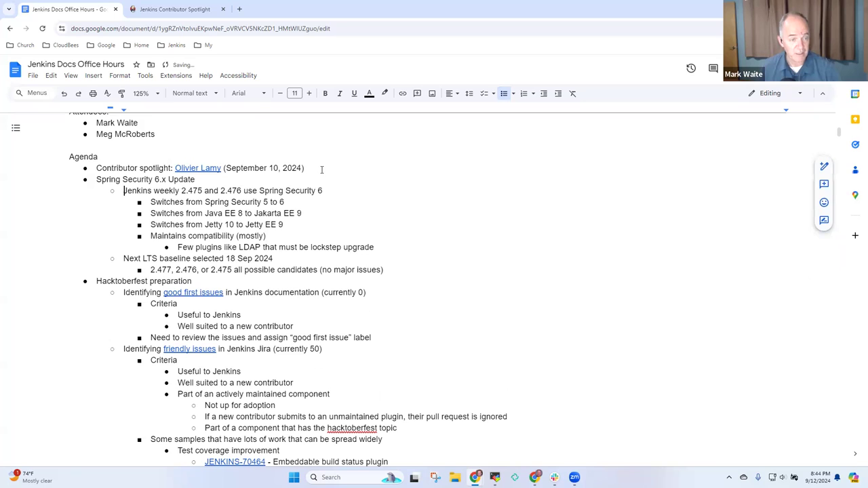
key(End)
key(Down)
key(Down)
key(Down)
key(Down)
key(Down)
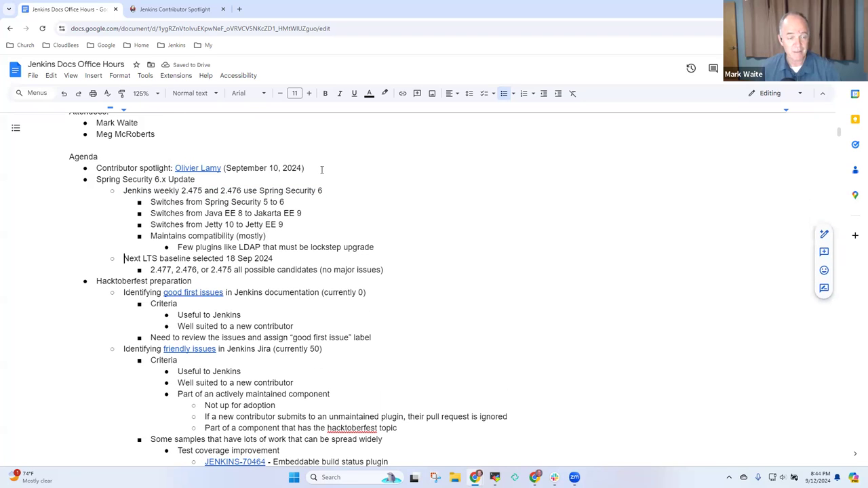
key(shift+End)
Highlight the version numbers "2.475 and 2.476" in the Jenkins weekly line and return to the next LTS baseline line.
key(Up)
key(Up)
key(Up)
key(Up)
key(Up)
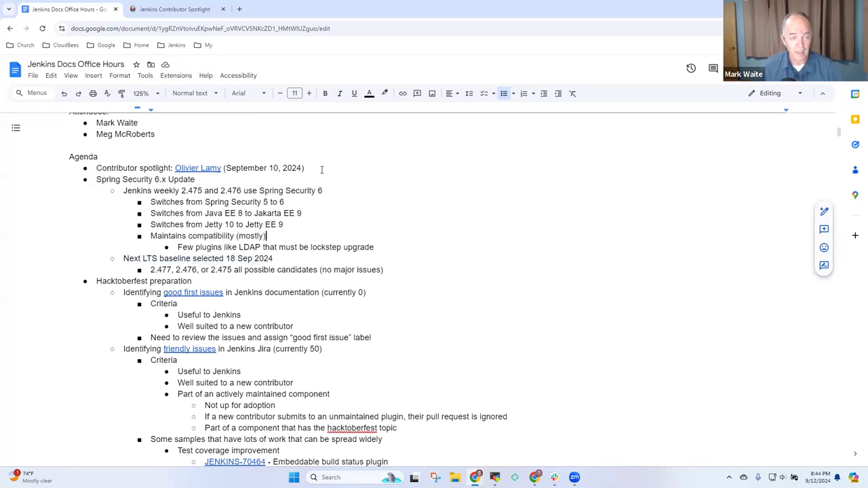
key(Up)
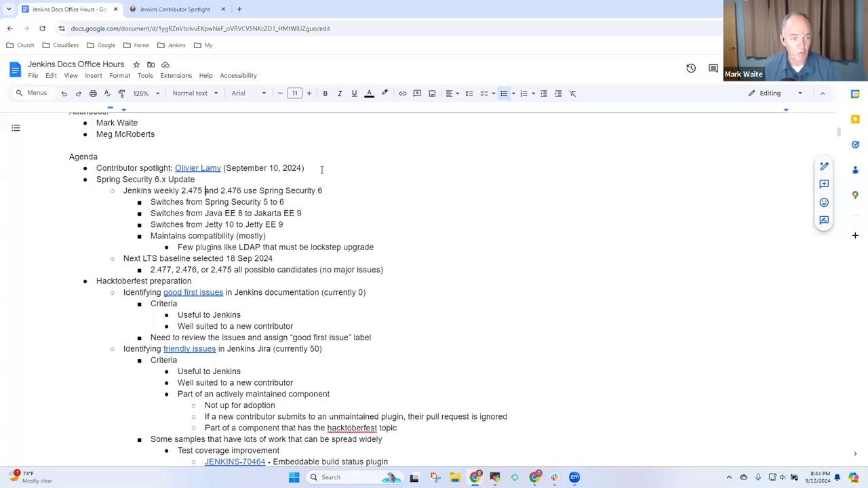
key(ctrl+shift+Right)
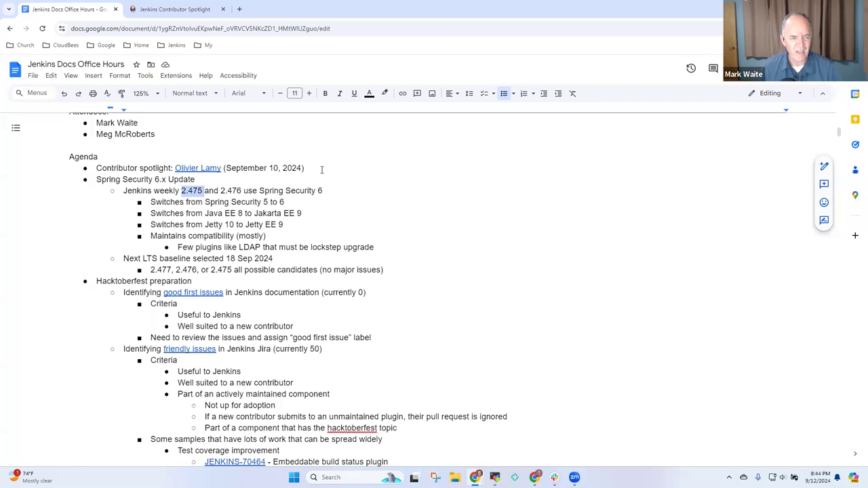
key(shift+Right)
key(shift+Right)
key(shift+Right)
key(shift+Right)
key(shift+Right)
key(shift+Right)
key(shift+Right)
key(shift+Right)
key(shift+Right)
key(shift+Right)
key(shift+Right)
key(shift+Right)
key(shift+Right)
key(shift+Right)
key(shift+Left)
key(shift+Left)
key(shift+Left)
key(shift+Left)
key(shift+Left)
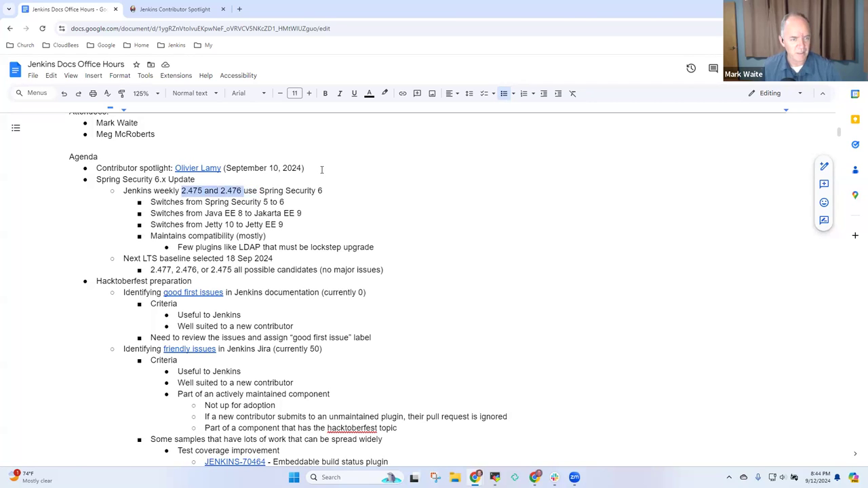
key(Down)
key(Down)
key(Down)
key(Down)
key(Down)
key(Down)
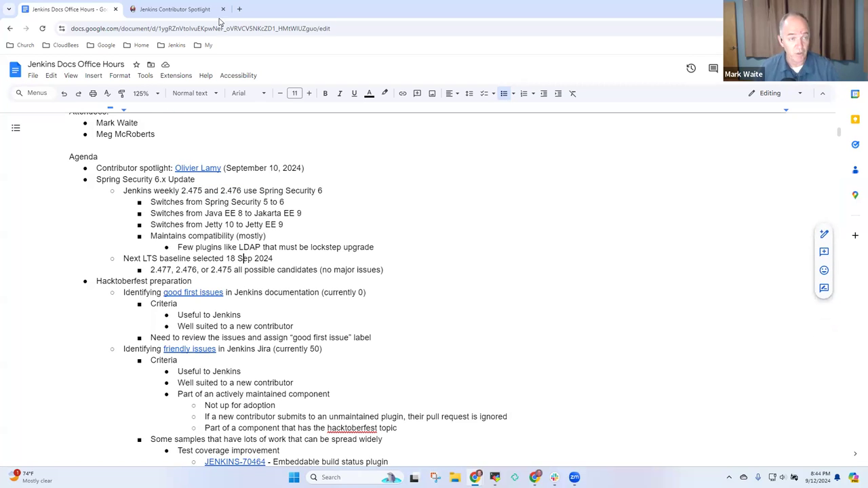
Go from the Contributor Spotlight site to the Jenkins download page and open the weekly releases changelog.
click(198, 9)
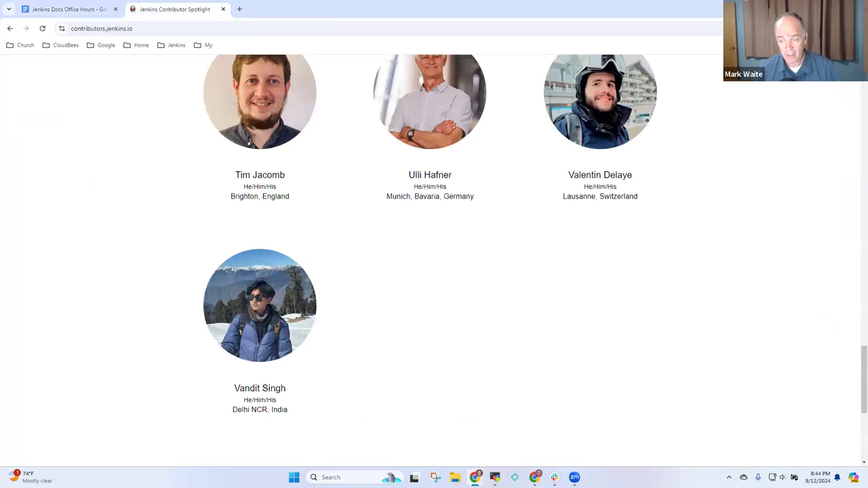
scroll(855, 366, up, 20)
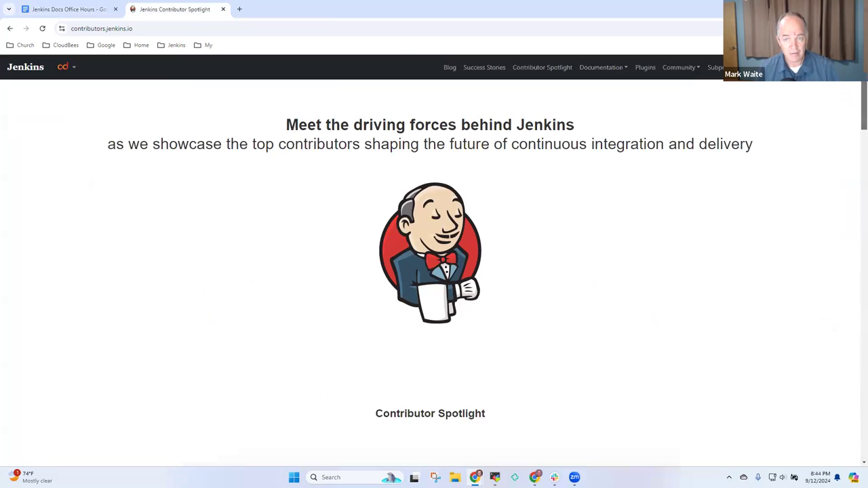
click(645, 178)
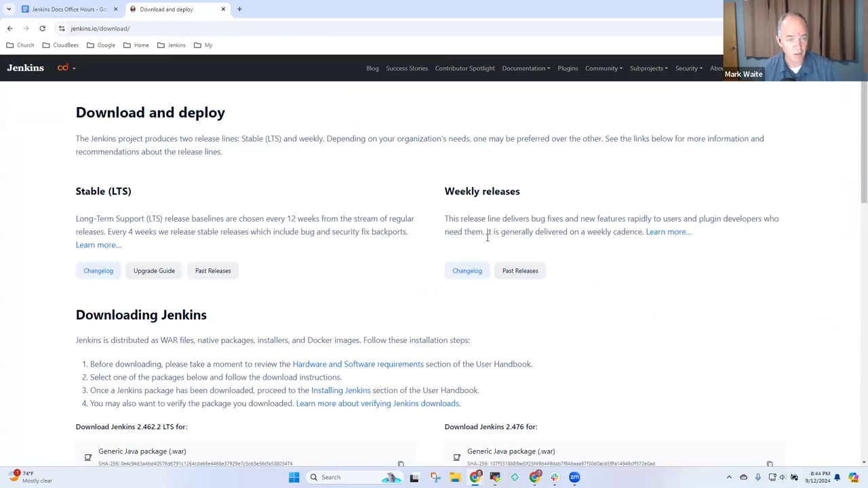
click(470, 272)
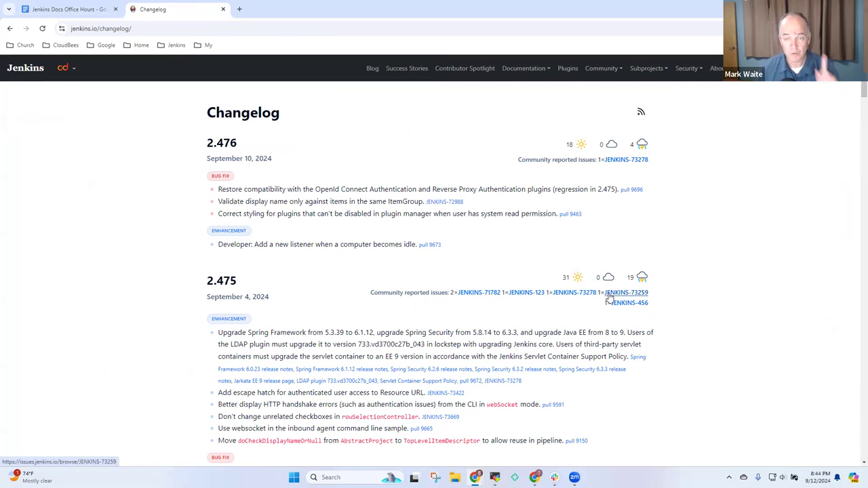
Open the community-reported issue JENKINS-73278 from the 2.476 changelog entry and return to the meeting notes.
click(638, 162)
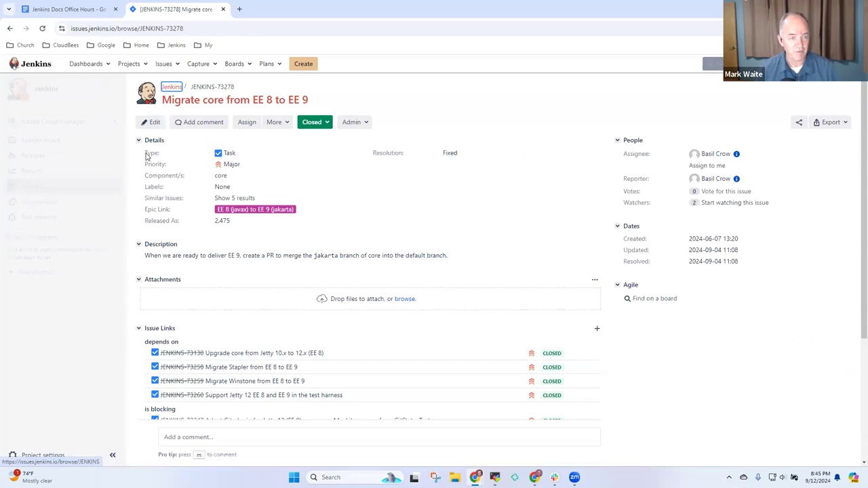
click(81, 9)
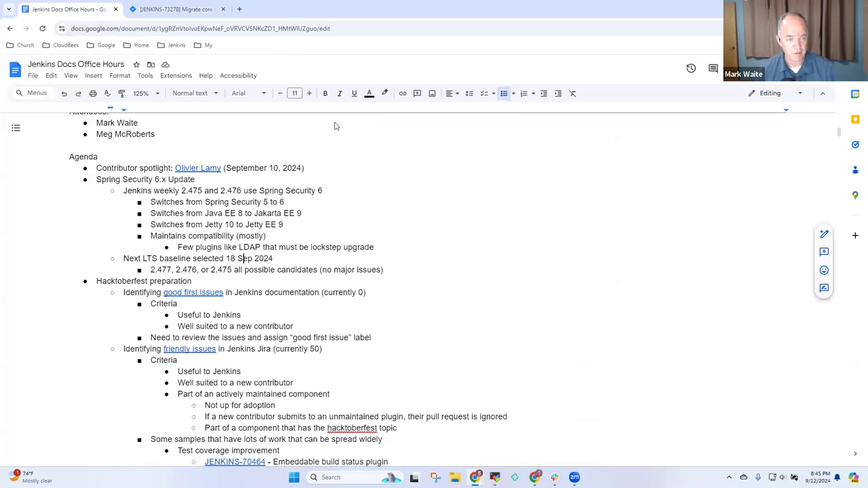
Go back from the JENKINS-73278 issue to the weekly changelog, review the 2.475 and 2.476 entries, and return to the meeting notes.
click(175, 9)
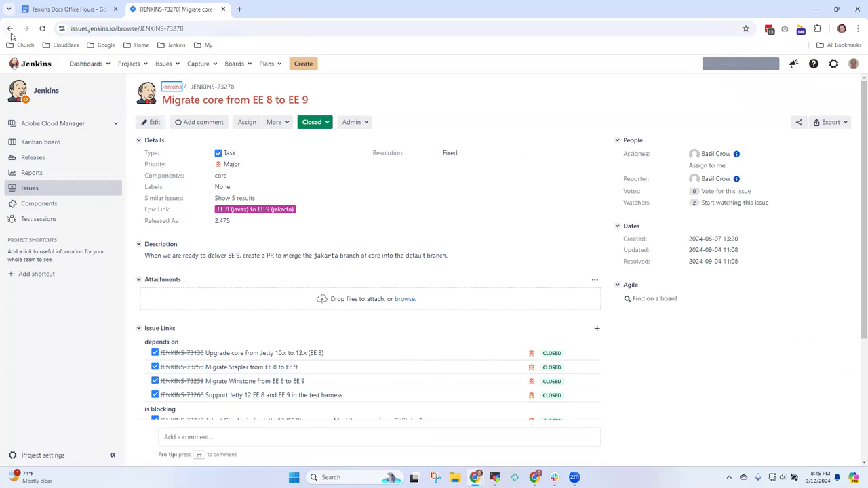
click(10, 30)
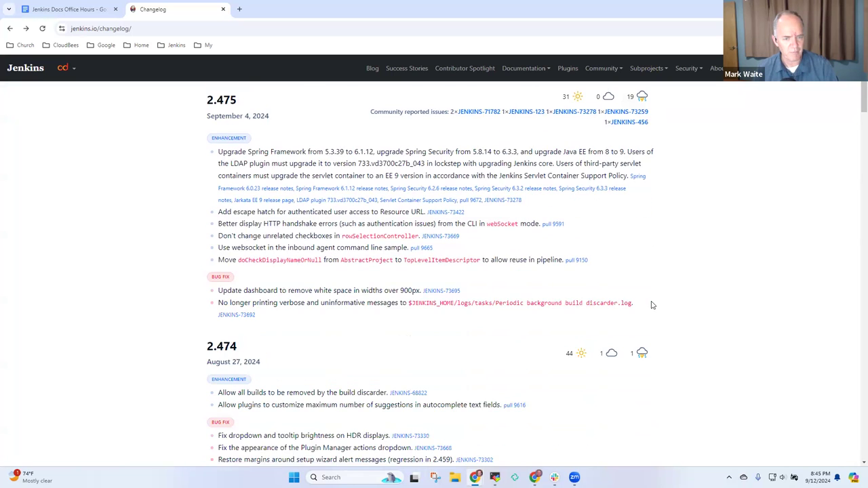
scroll(651, 305, up, 3)
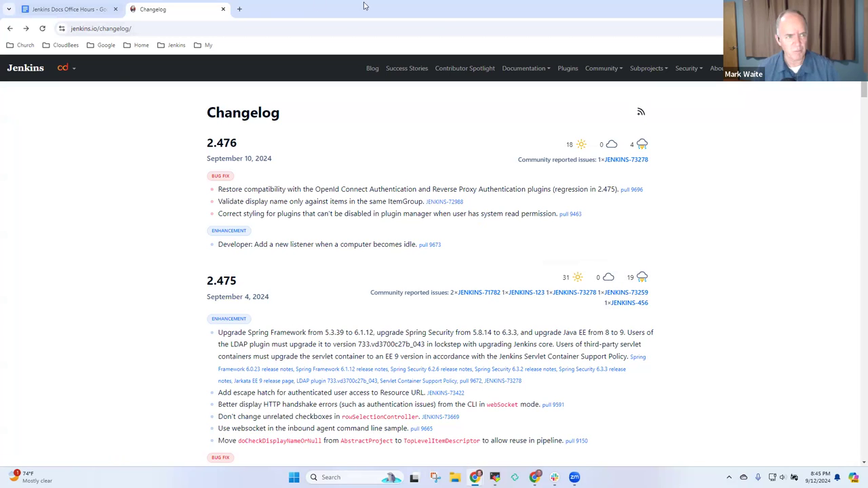
click(80, 10)
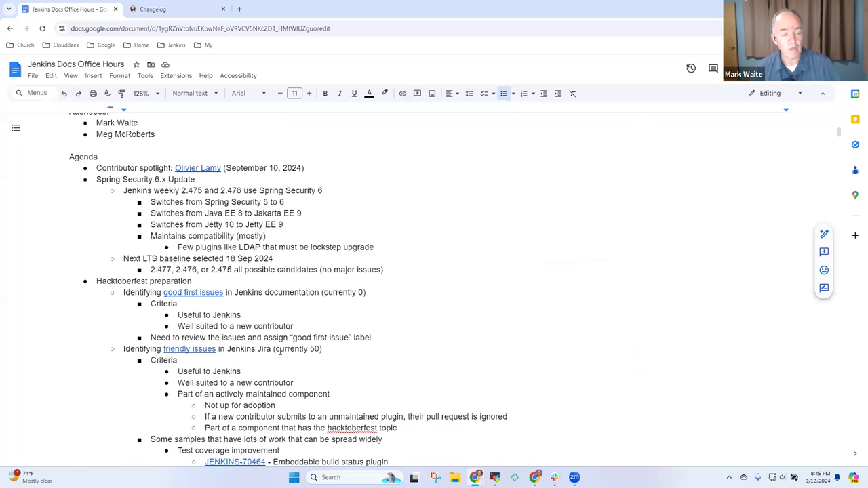
Move from the LTS candidates line up to the Jenkins weekly line and highlight "Jenkins weekly 2.475 and 2.476 use Spring Security 6".
click(280, 271)
key(End)
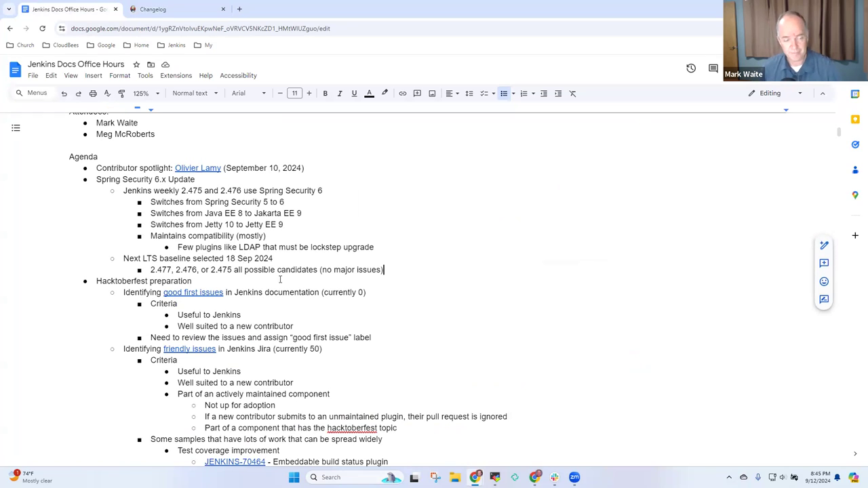
key(Up)
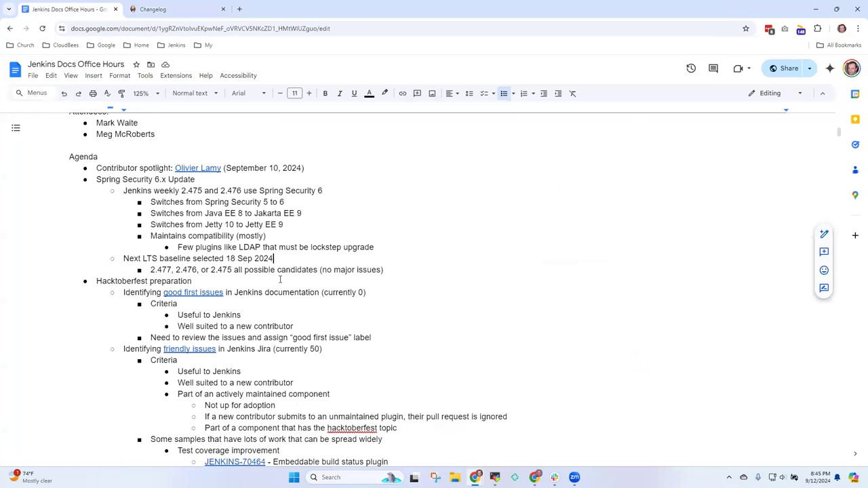
key(Up)
key(Up)
key(Up)
key(Up)
key(Up)
key(Up)
key(Home)
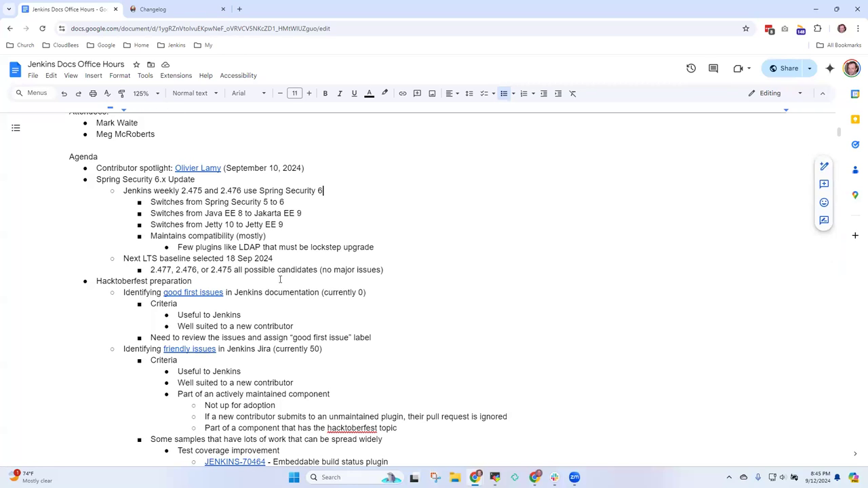
key(End)
key(ctrl+shift+Right)
key(ctrl+shift+Right)
key(ctrl+shift+Right)
key(ctrl+shift+Right)
key(ctrl+shift+Right)
key(ctrl+shift+Right)
key(ctrl+shift+Right)
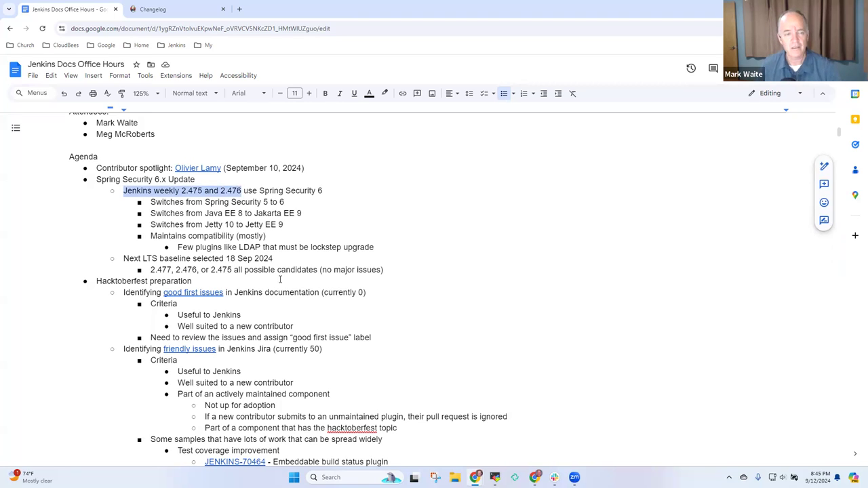
key(End)
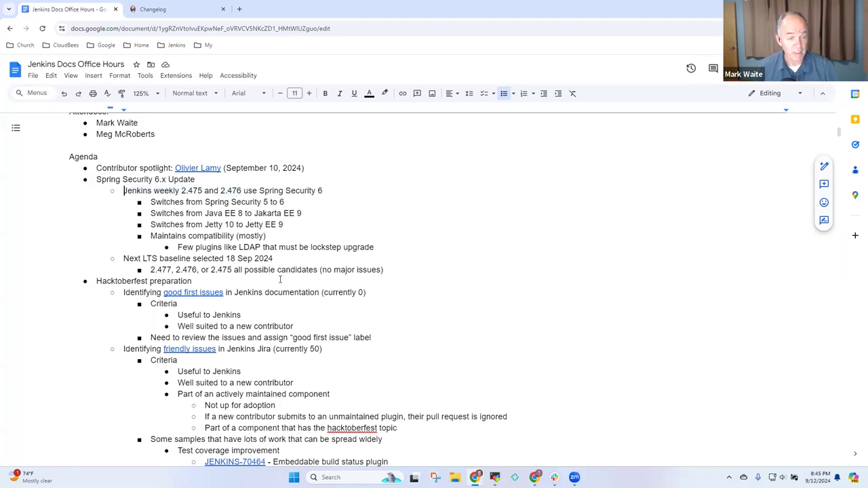
key(shift+End)
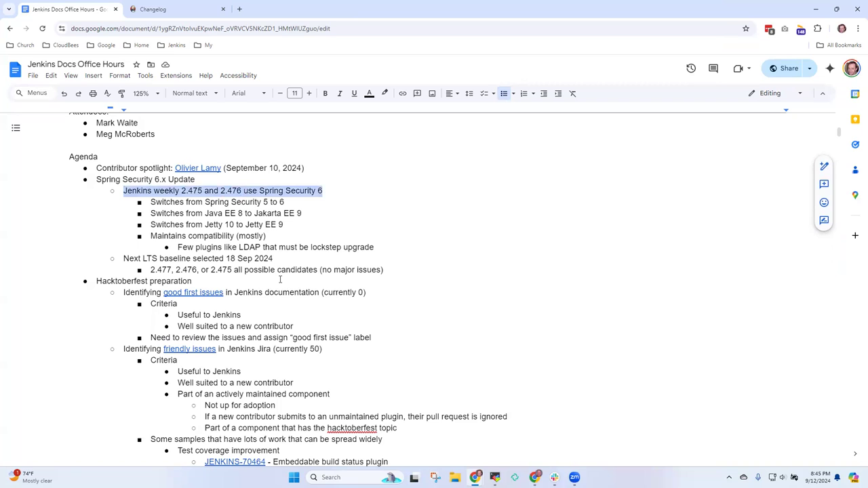
Compare the recent weekly releases in the Jenkins changelog, from 2.476 down past 2.474, and return to the meeting notes.
click(193, 10)
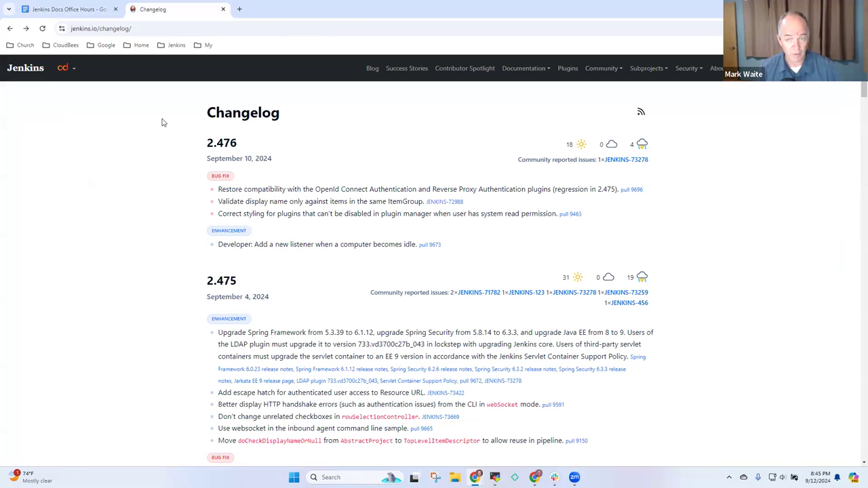
scroll(729, 378, down, 4)
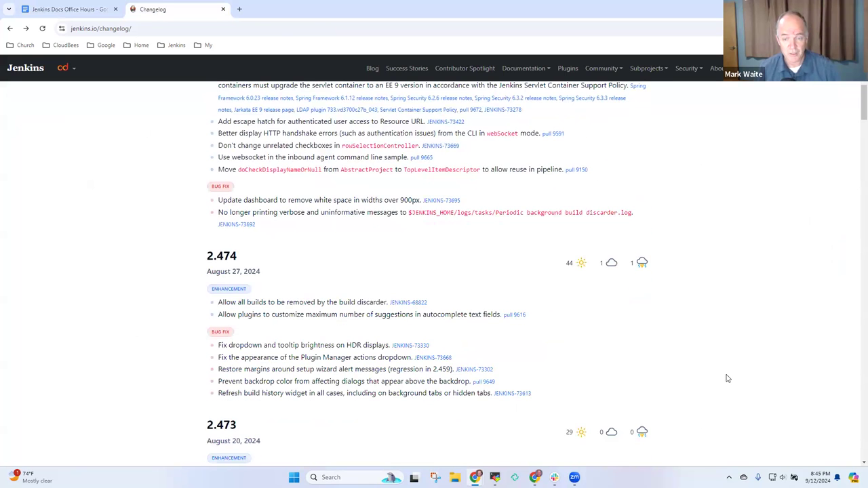
scroll(672, 387, down, 2)
scroll(668, 383, up, 6)
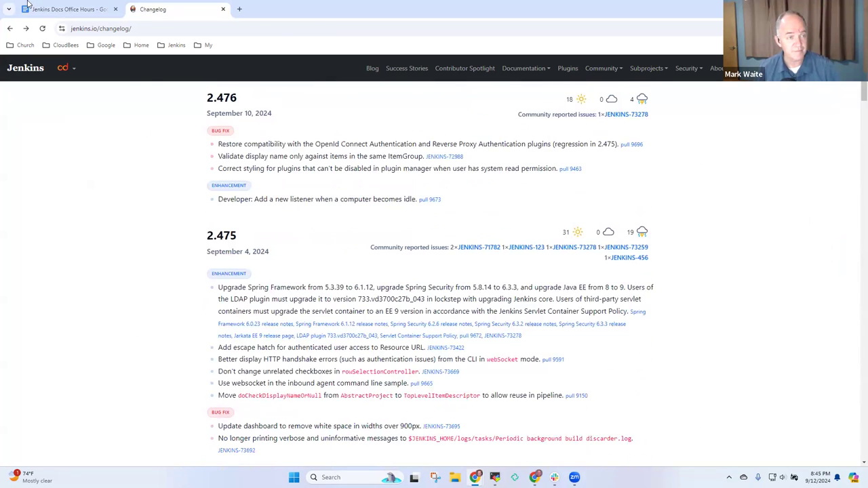
click(68, 10)
Go over the compatibility and next LTS baseline lines, ending on the Hacktoberfest preparation item.
click(249, 235)
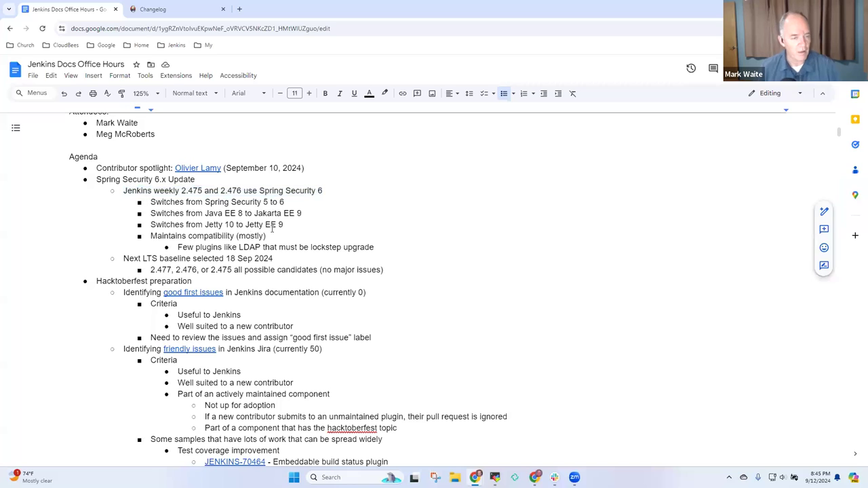
key(Down)
key(Down)
key(Down)
key(Down)
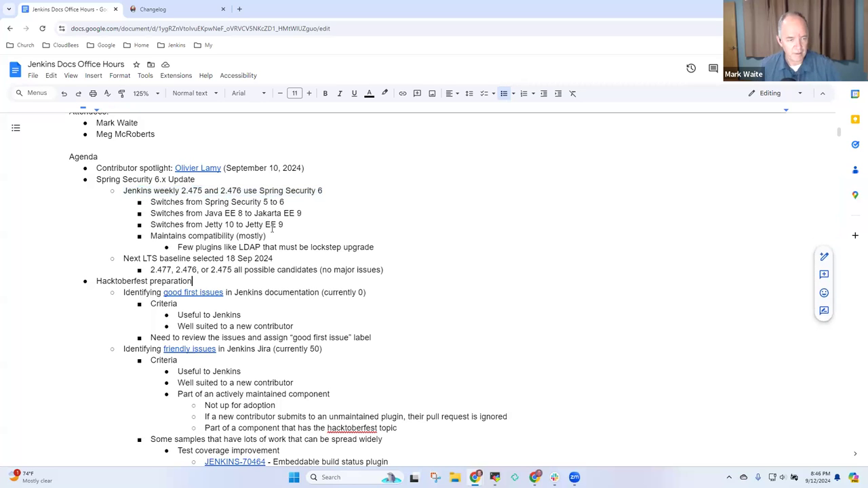
key(Down)
key(Up)
key(Up)
key(Up)
key(Up)
key(Up)
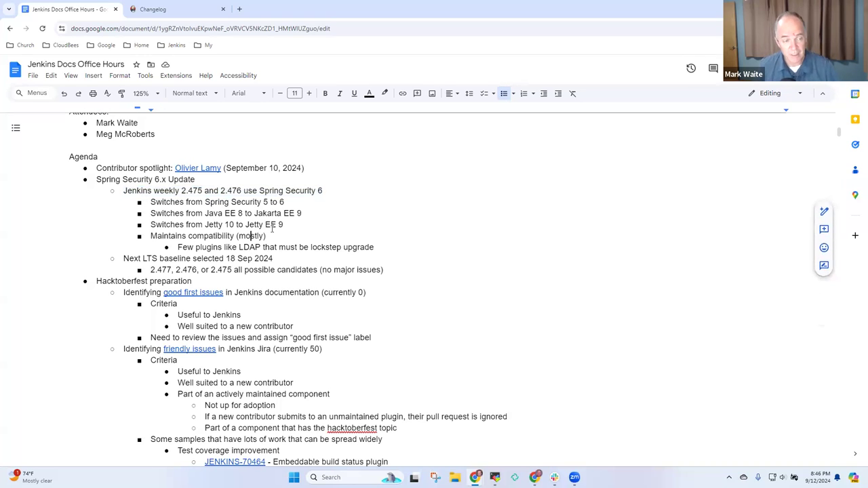
key(Down)
key(Down)
key(Down)
key(Down)
key(Down)
key(Down)
key(Up)
key(Up)
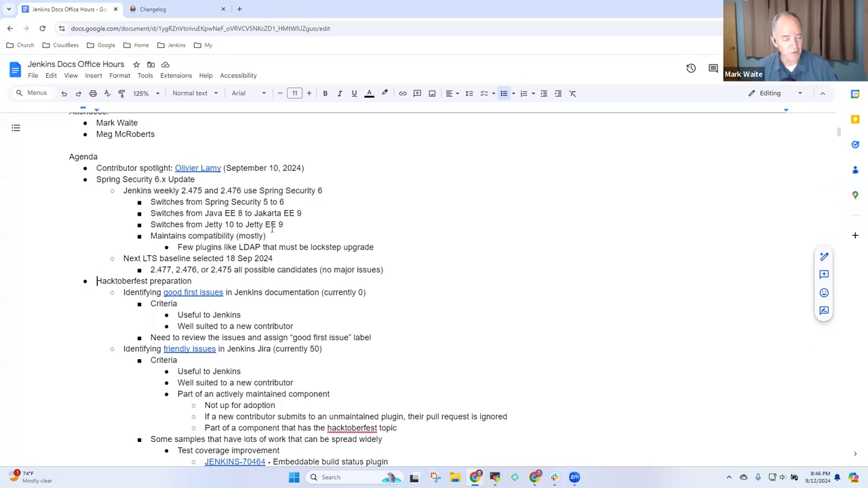
Look through the Hacktoberfest preparation sub-items down to the sample Jira issues and return to the section's heading line.
key(Down)
key(Down)
key(Down)
key(Down)
key(Down)
key(Down)
key(Down)
key(Down)
key(Down)
key(Down)
key(Down)
key(Down)
key(Down)
key(Down)
key(Down)
key(Down)
key(Down)
key(Down)
key(Down)
key(Down)
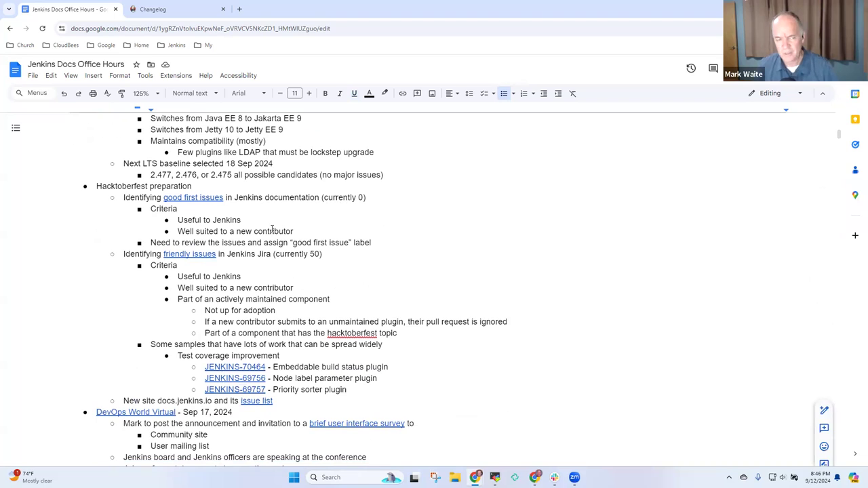
key(Up)
key(Up)
key(Up)
key(Up)
key(Up)
key(Up)
key(Up)
key(Up)
key(Up)
key(Up)
key(Up)
key(Up)
key(Up)
key(Up)
key(Up)
key(Up)
key(Up)
key(Up)
key(Up)
key(Up)
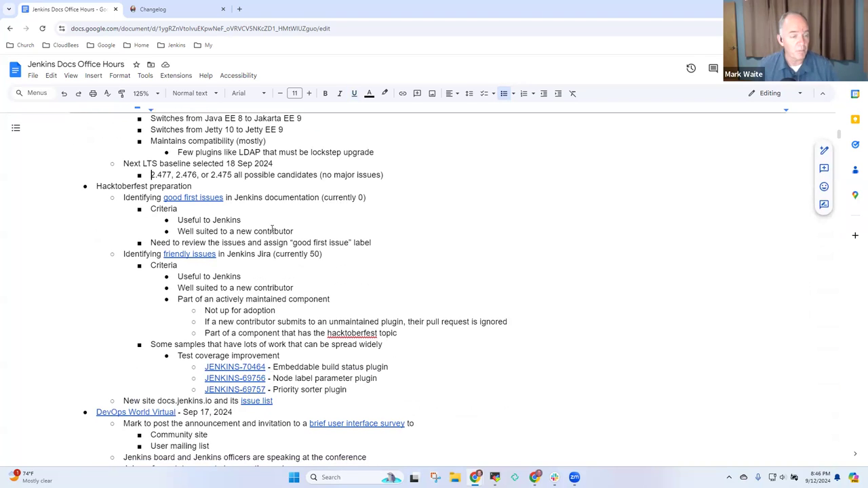
key(Down)
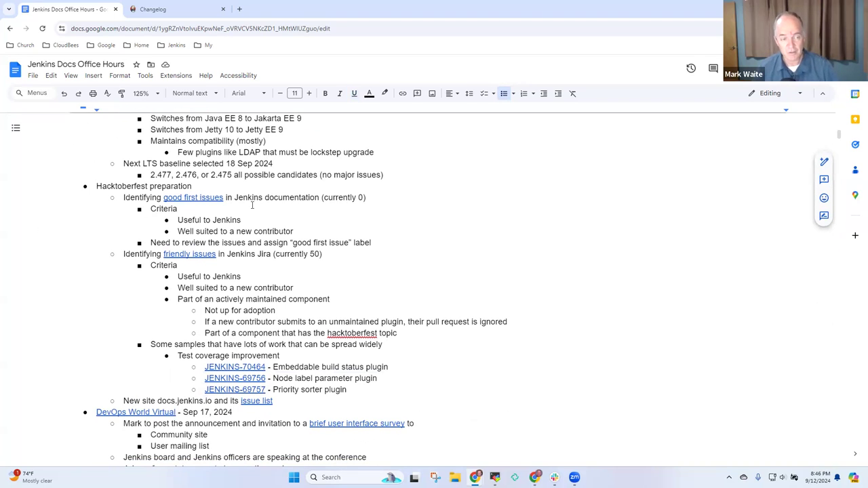
Add the dates "(1 - 31 Oct 2024)" after the Hacktoberfest preparation heading.
click(191, 186)
text((1 - 31)
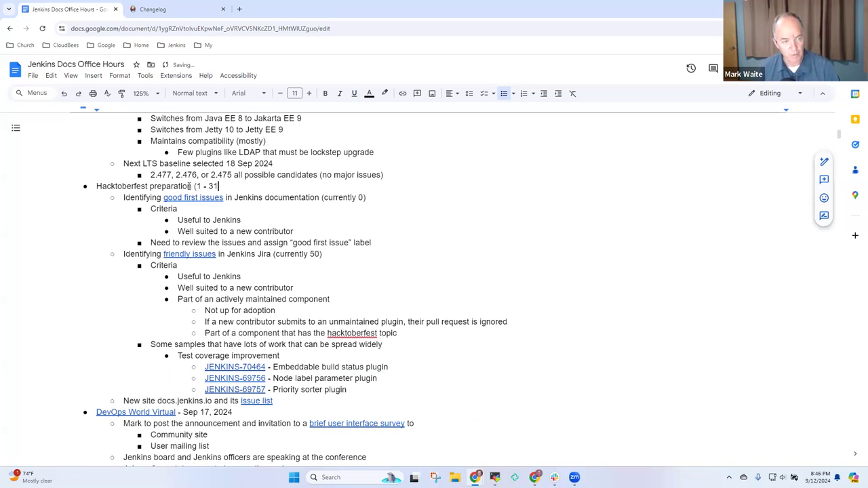
text( Oct 2024)
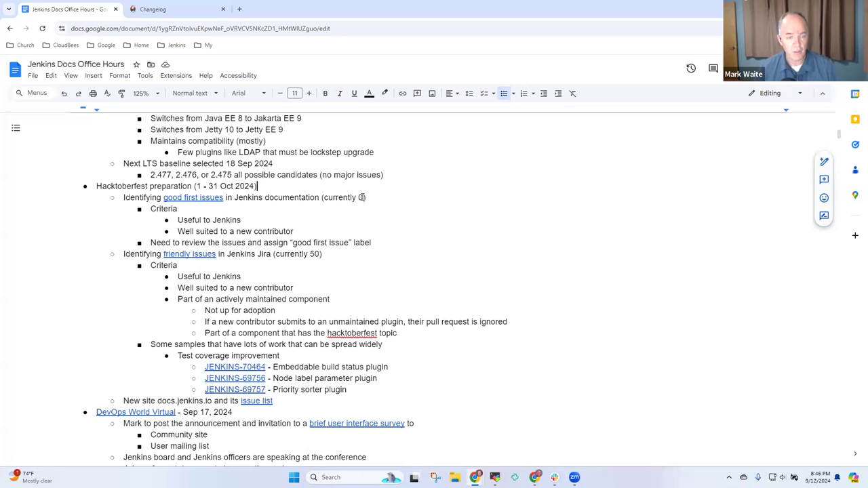
Check the linked good first issues list on GitHub and set the current count for Jenkins documentation to 4 in the notes.
click(198, 198)
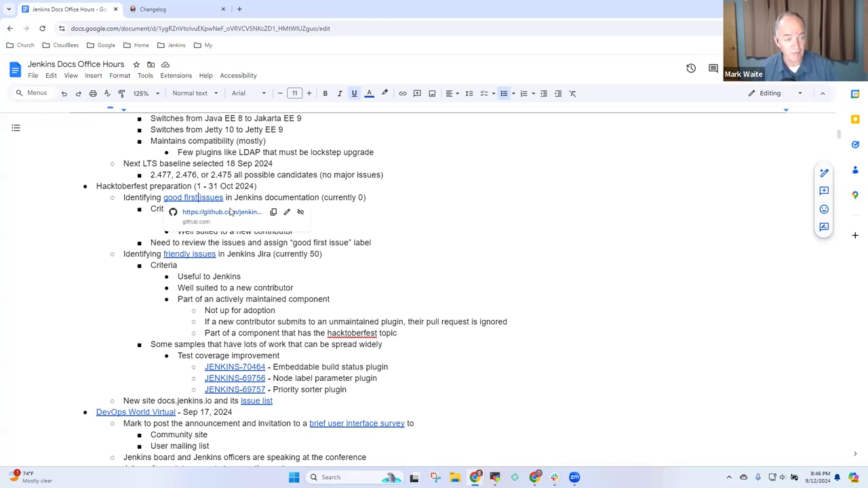
click(232, 212)
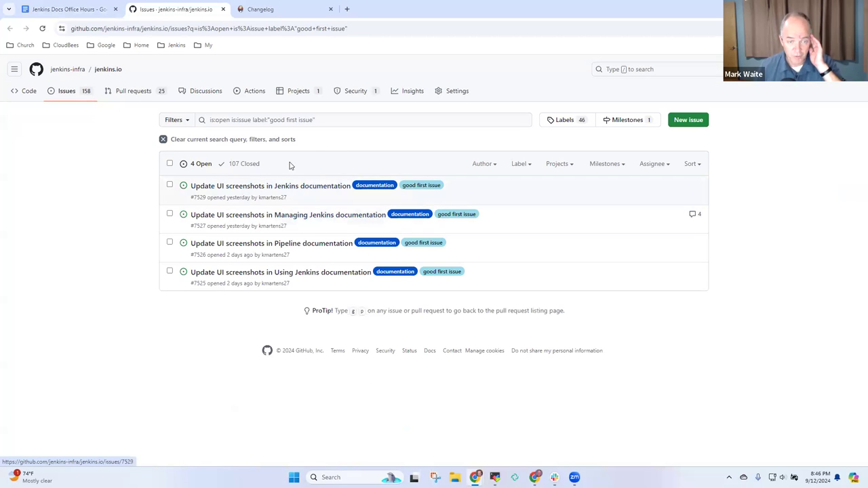
click(88, 9)
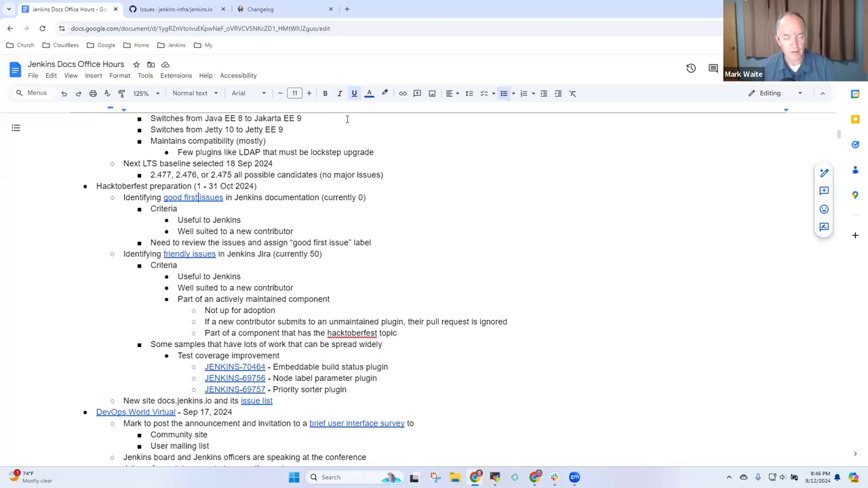
click(374, 206)
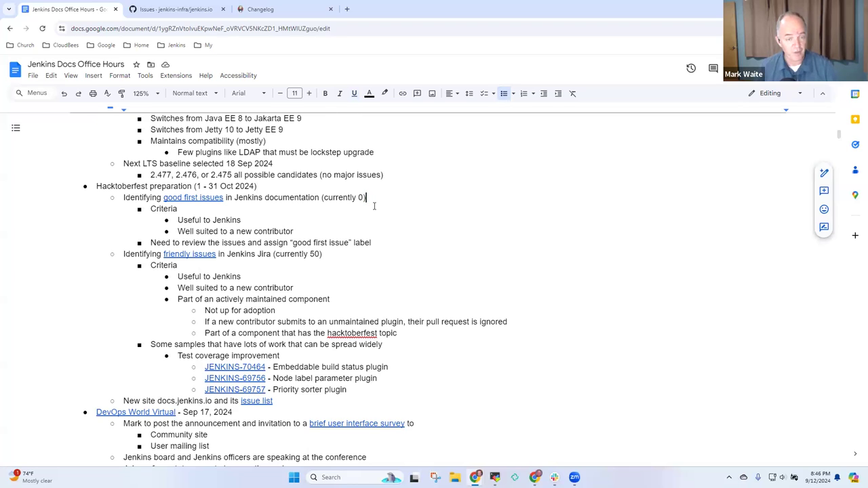
key(BackSpace)
text(4)
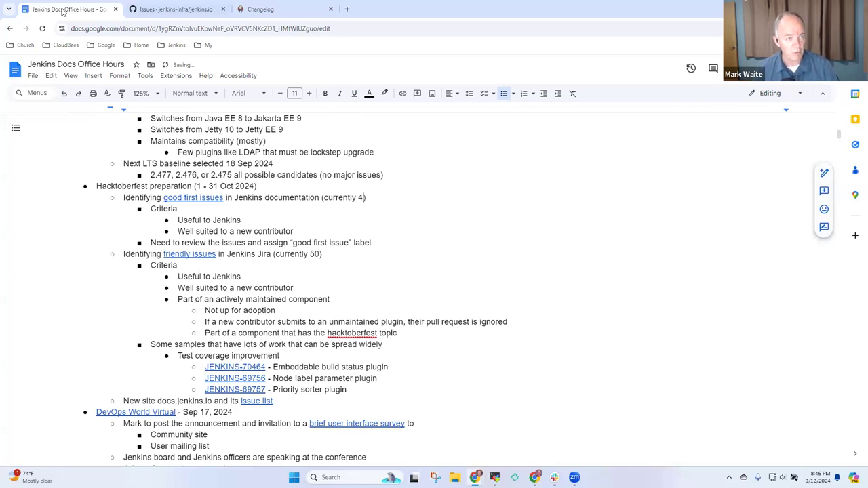
Examine the good first issues about updating UI screenshots on GitHub, preview the Using Jenkins one, and return to the notes.
click(180, 14)
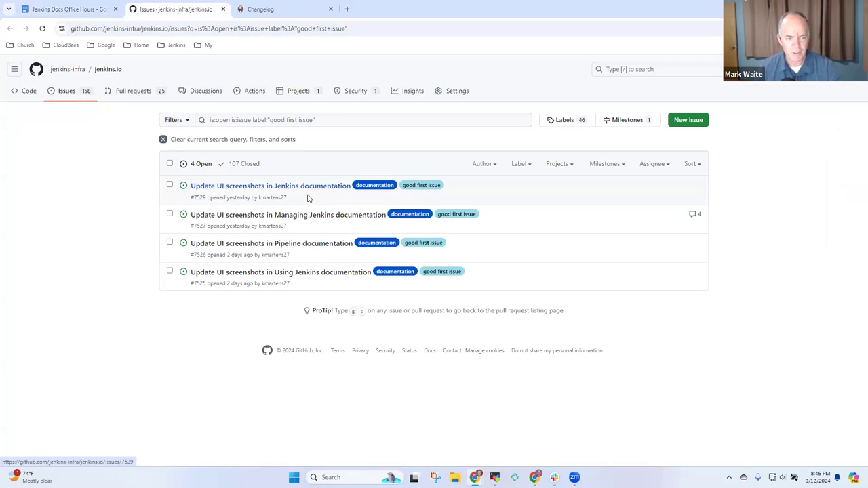
mouse_move(314, 280)
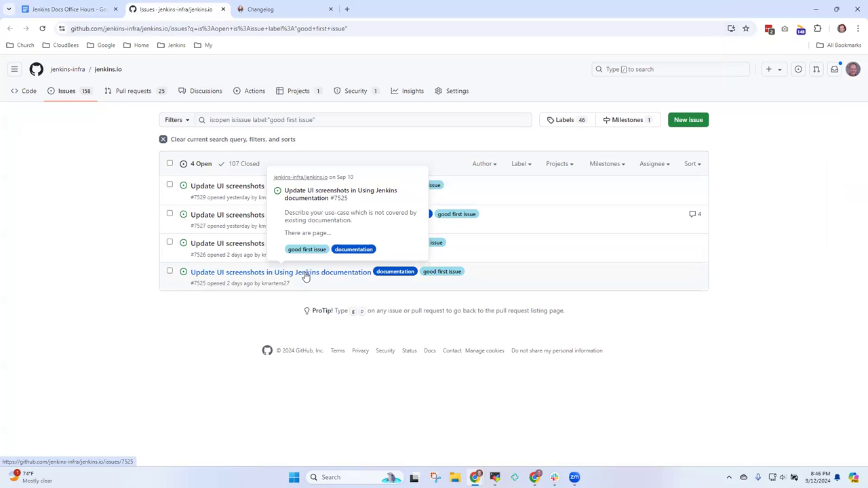
click(69, 8)
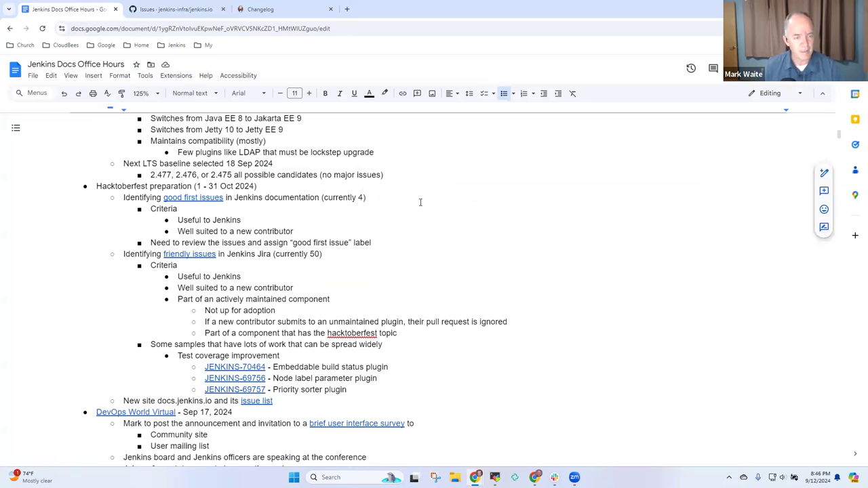
Add a bullet below the "good first issue" label item stating that a colleague "is reviewing further to find other good first issues".
key(Down)
key(Down)
key(Down)
key(Down)
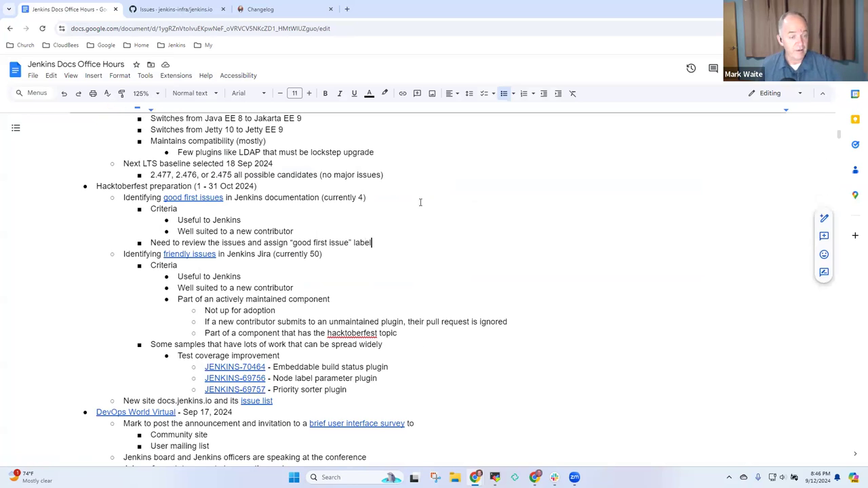
key(Return)
text(Kevin is re)
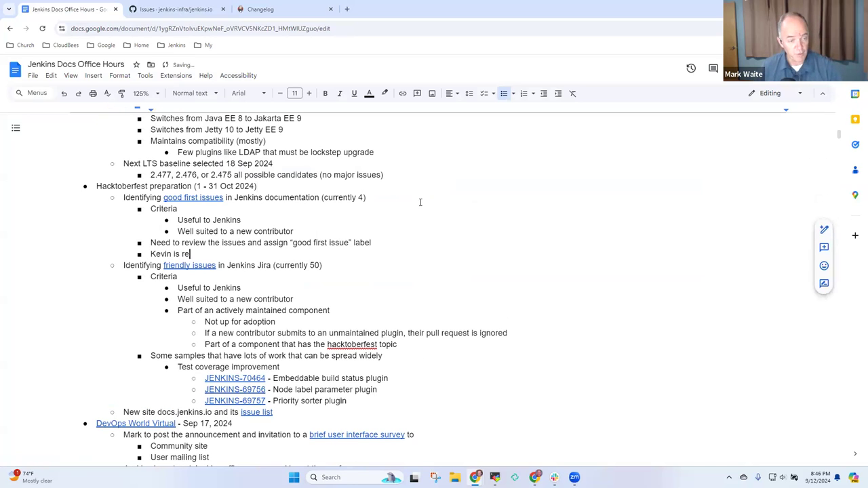
text(viewing)
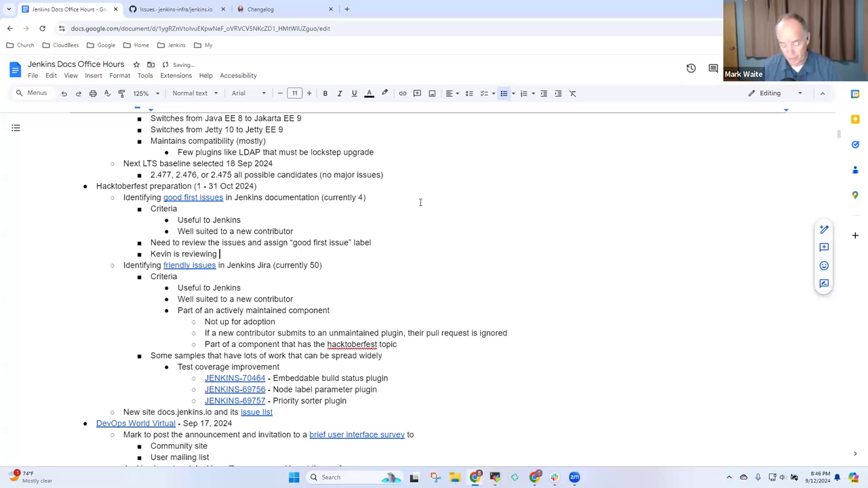
text( further)
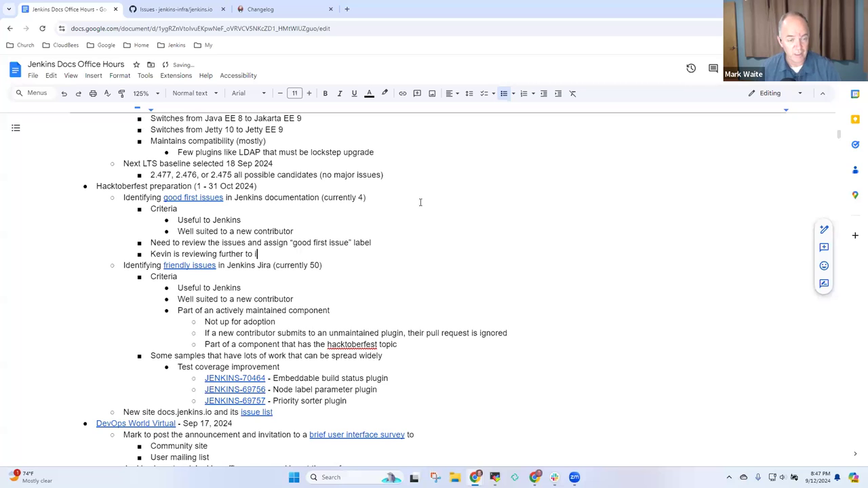
text( to find other)
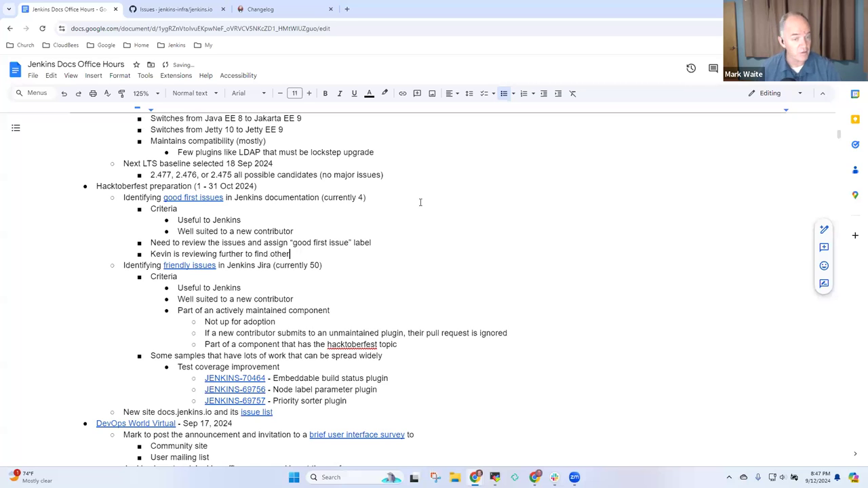
text( good )
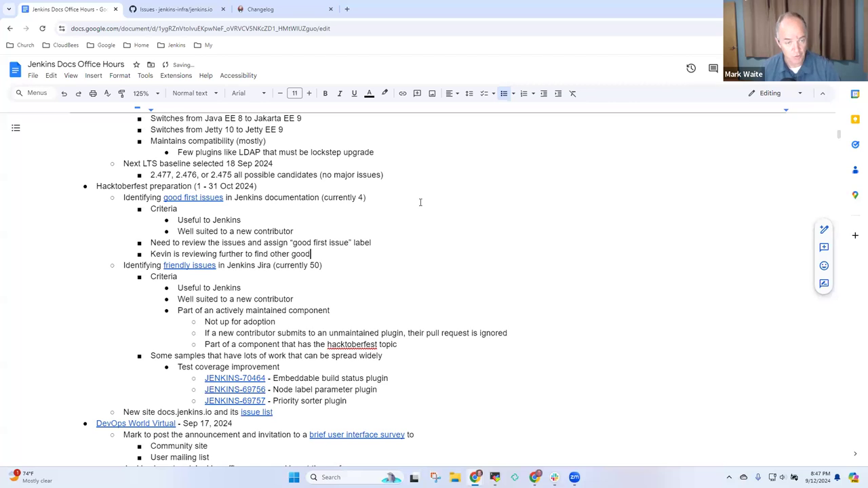
text(first issues)
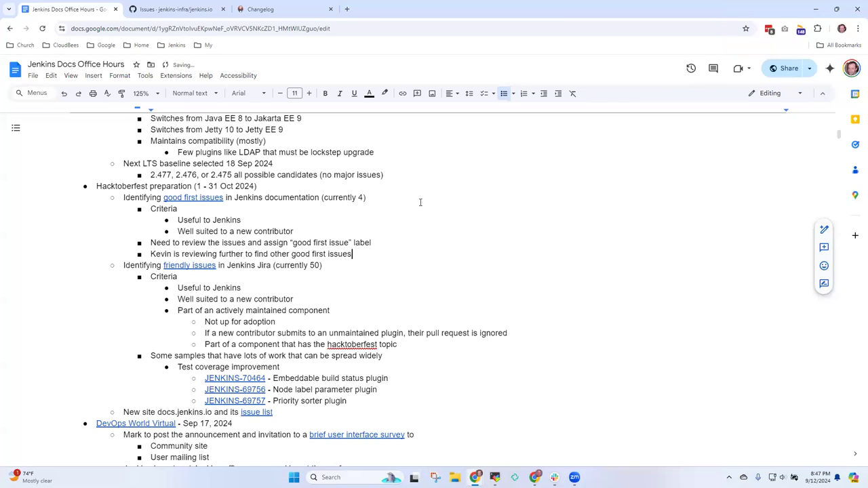
key(Down)
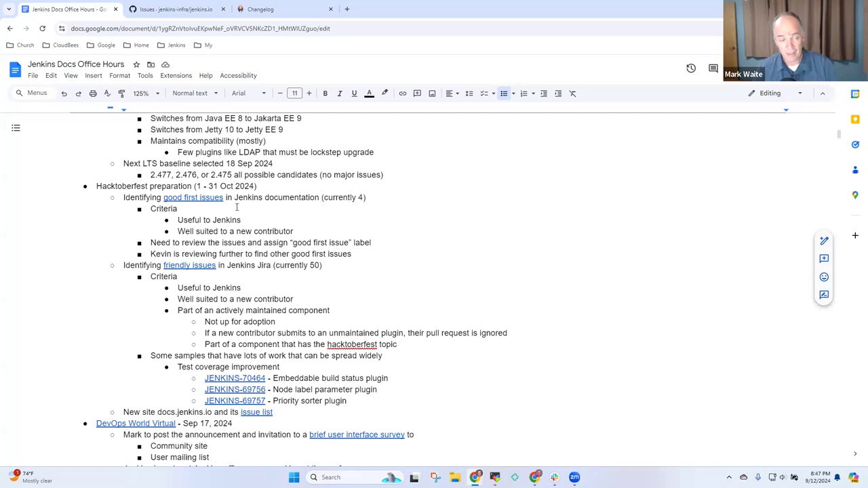
Open the friendly issues dashboard in Jira linked from the notes and minimize its Assigned to Me gadget.
click(199, 265)
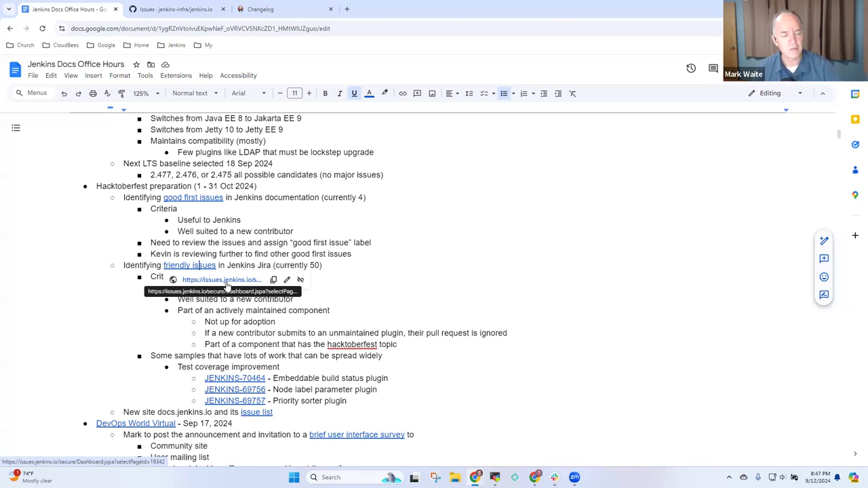
click(224, 280)
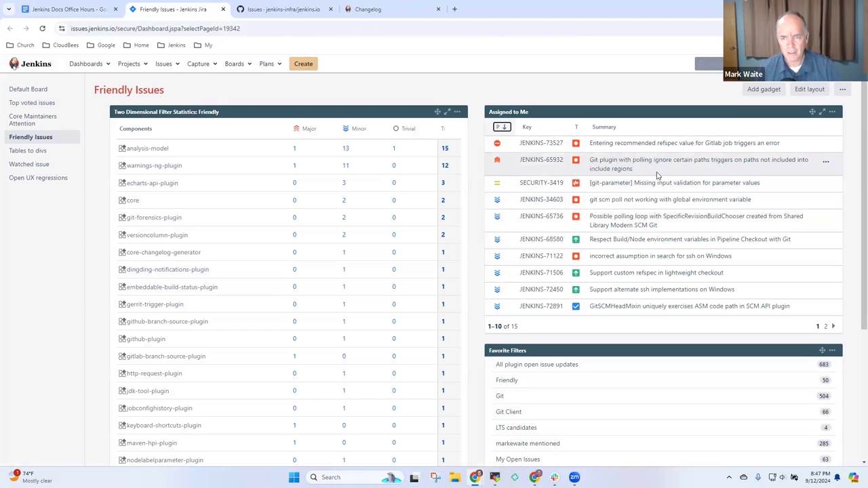
scroll(614, 165, down, 3)
scroll(651, 183, up, 3)
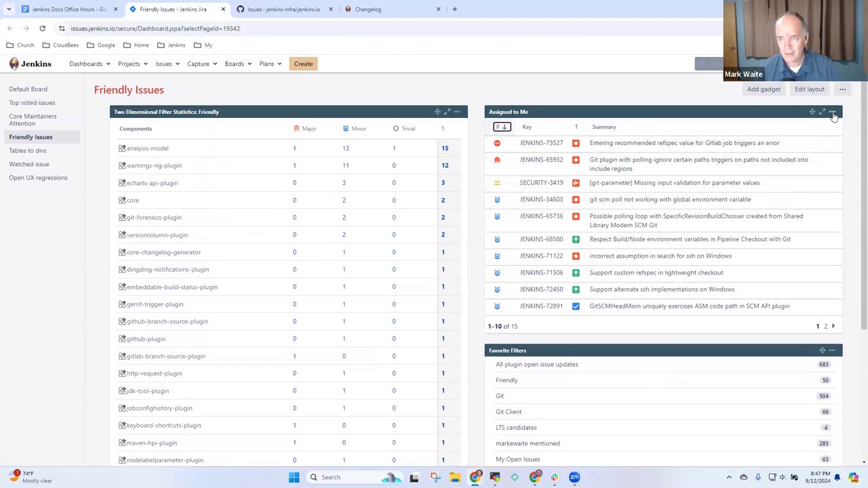
click(833, 112)
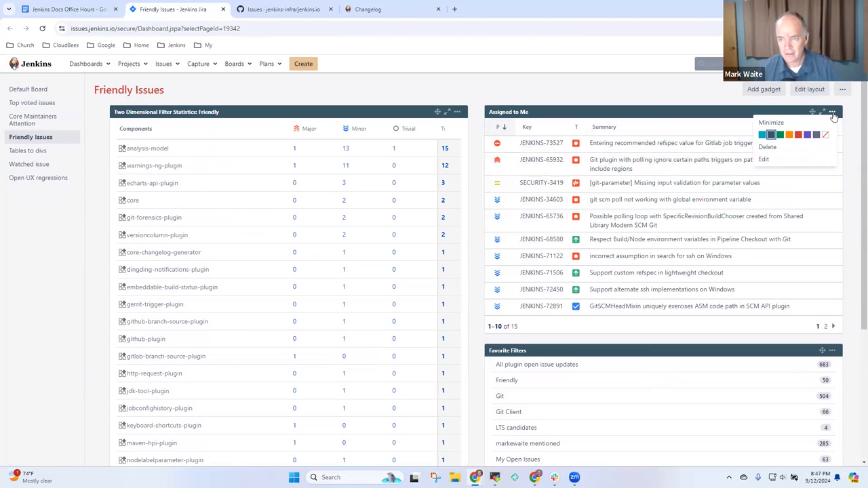
click(772, 123)
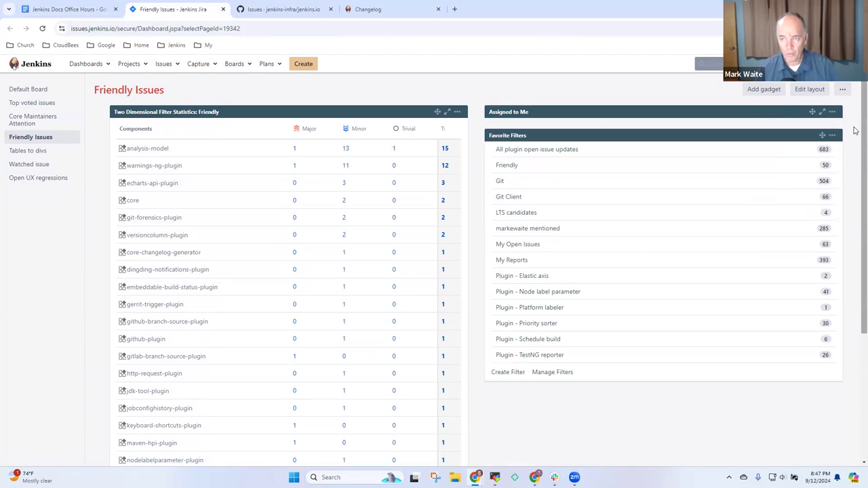
Review the Friendly filter statistics by component and priority, including the unique issue totals, and shorten the list to fewer rows.
scroll(856, 136, down, 3)
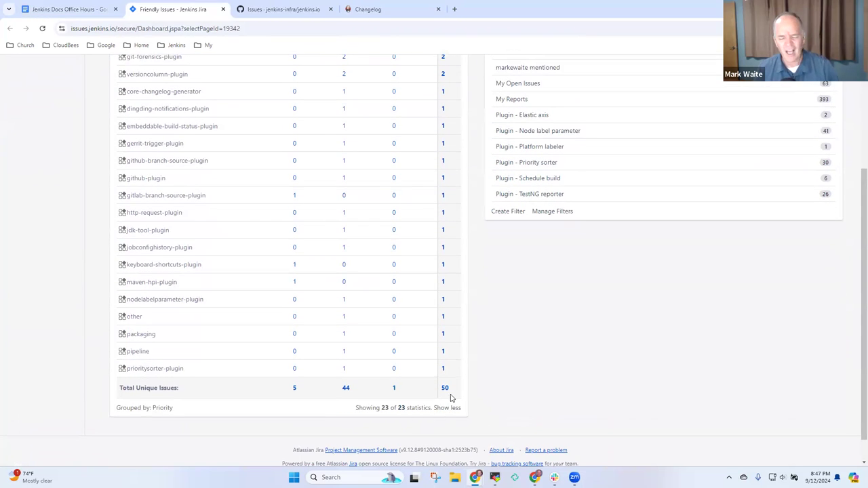
click(445, 408)
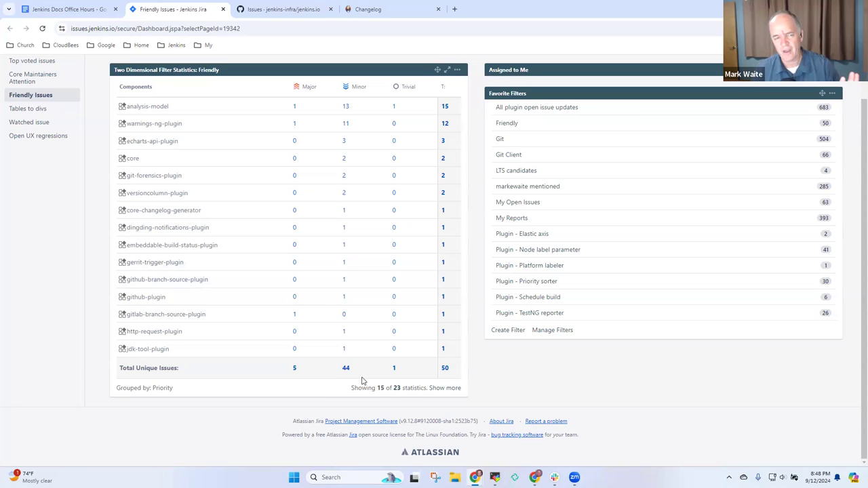
scroll(353, 373, up, 1)
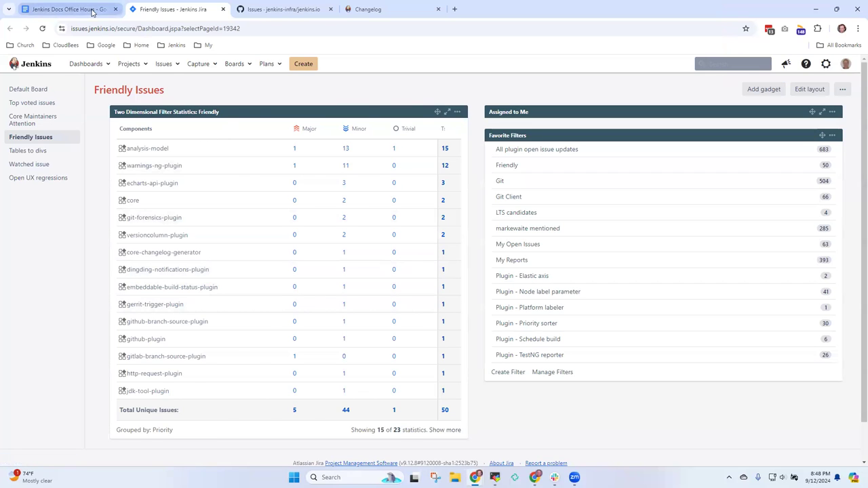
Return to the notes, open the issue list linked for the new docs.jenkins.io site, and look over its open issues.
click(67, 9)
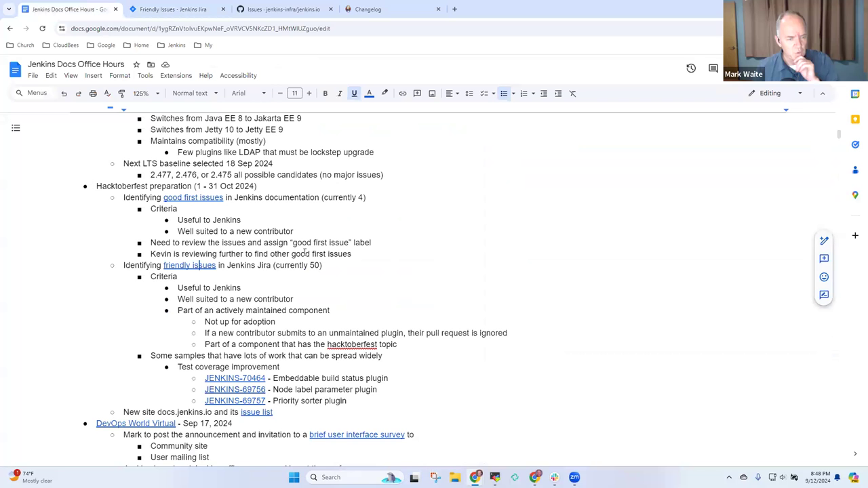
scroll(281, 243, down, 3)
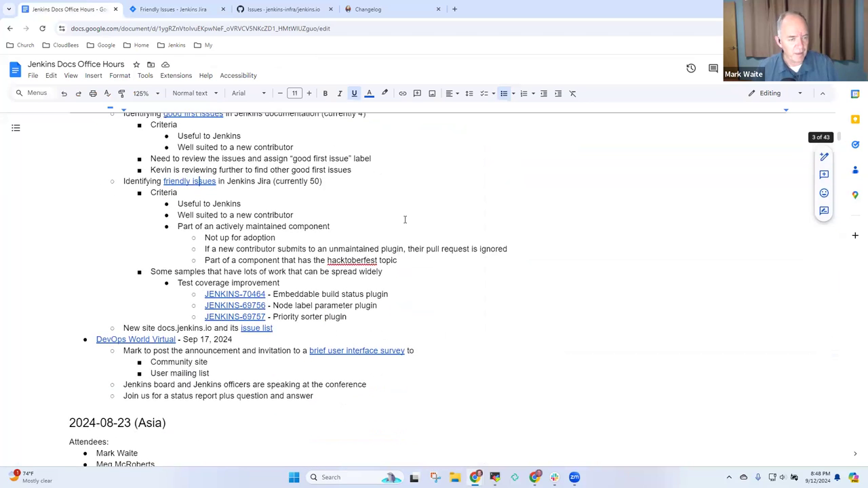
scroll(419, 233, up, 5)
scroll(434, 229, down, 2)
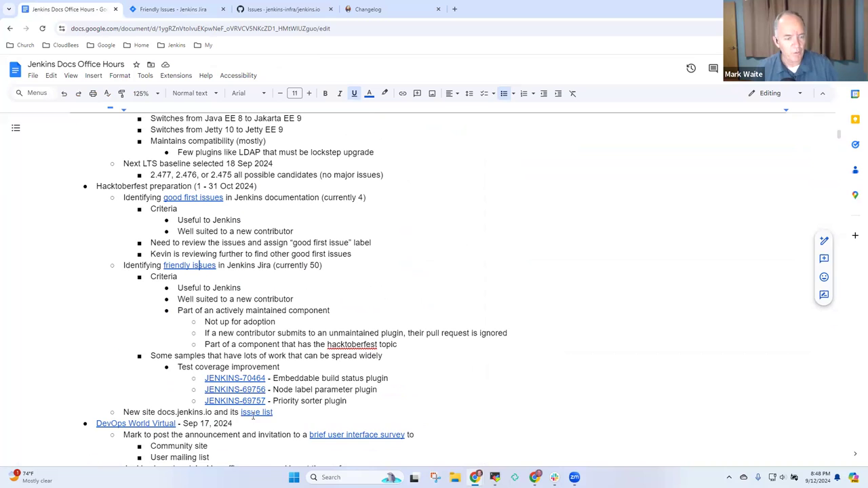
click(322, 428)
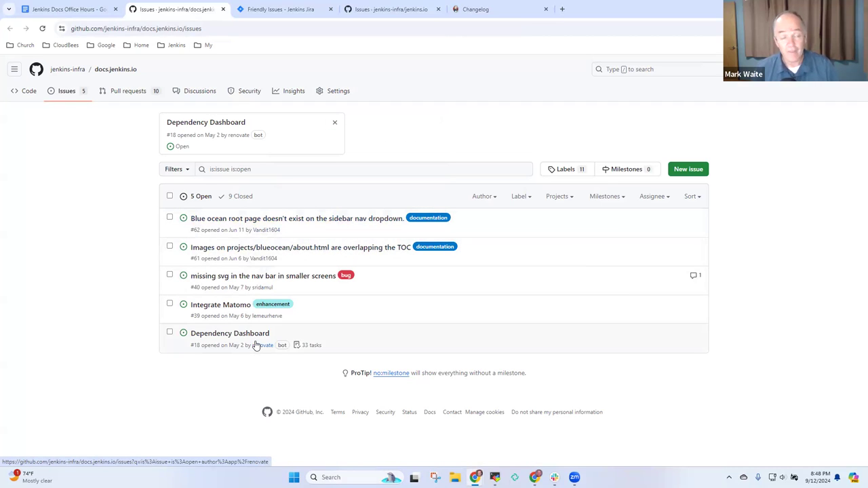
mouse_move(268, 288)
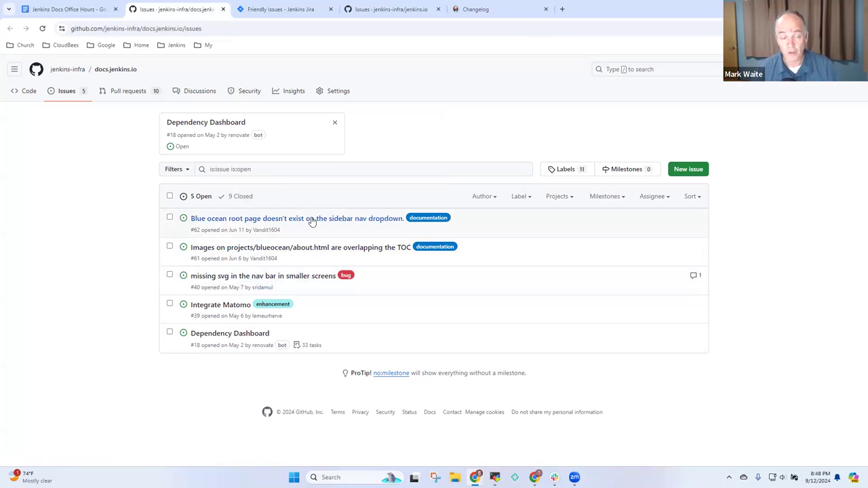
mouse_move(301, 220)
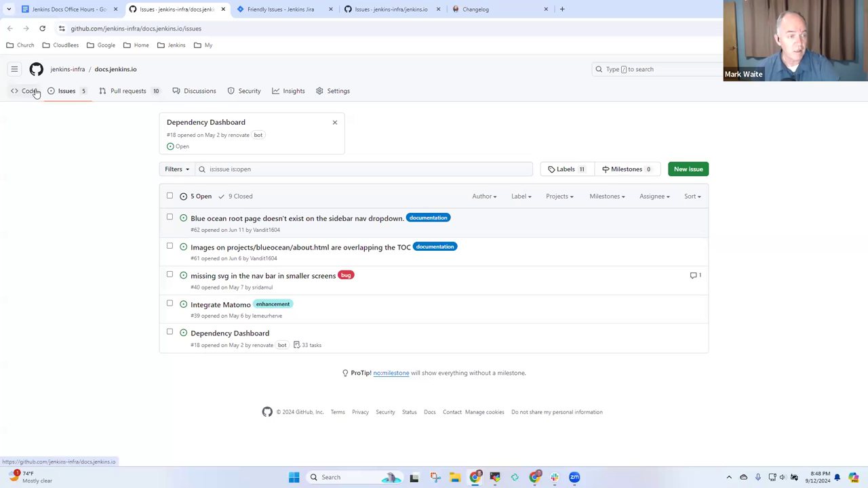
Look through the open pull requests of the docs.jenkins.io repository and request its code page.
click(138, 93)
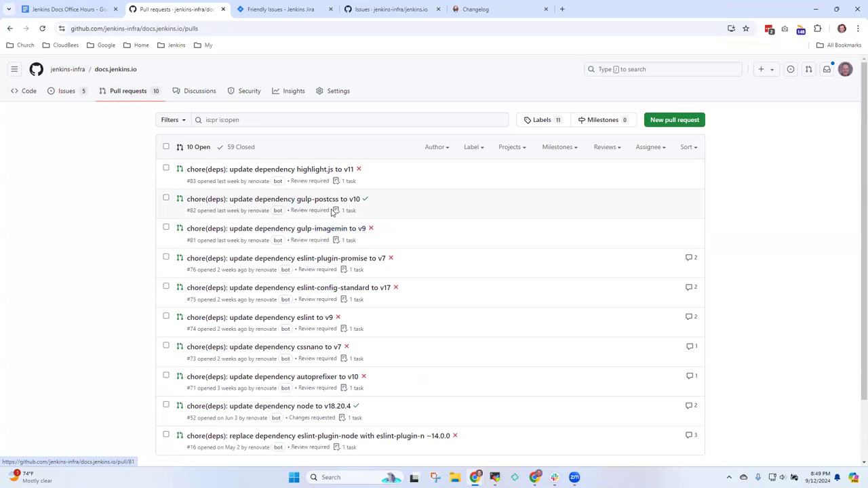
scroll(411, 230, down, 1)
scroll(412, 226, up, 1)
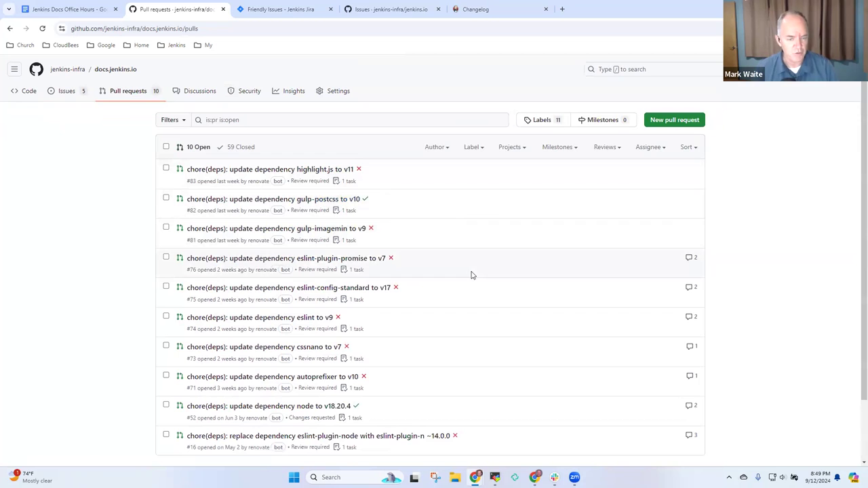
click(30, 93)
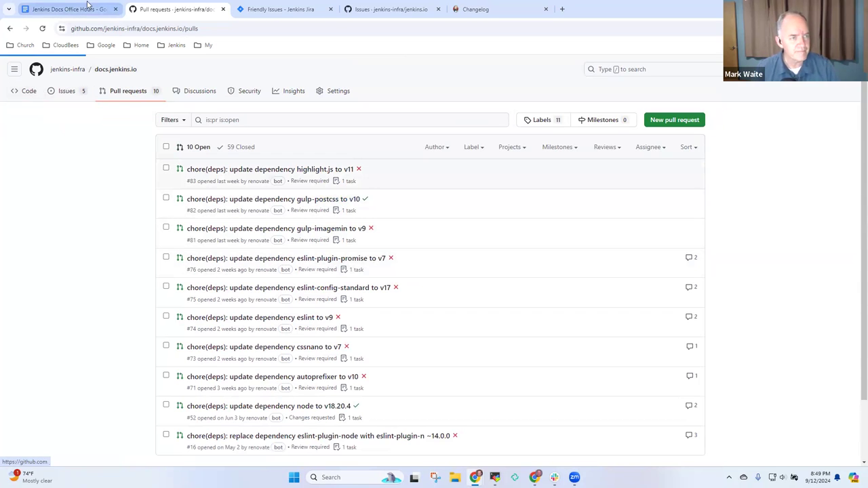
Return to the notes, open the linked good first issues on GitHub, and show all open issues of the jenkins.io repository.
click(68, 9)
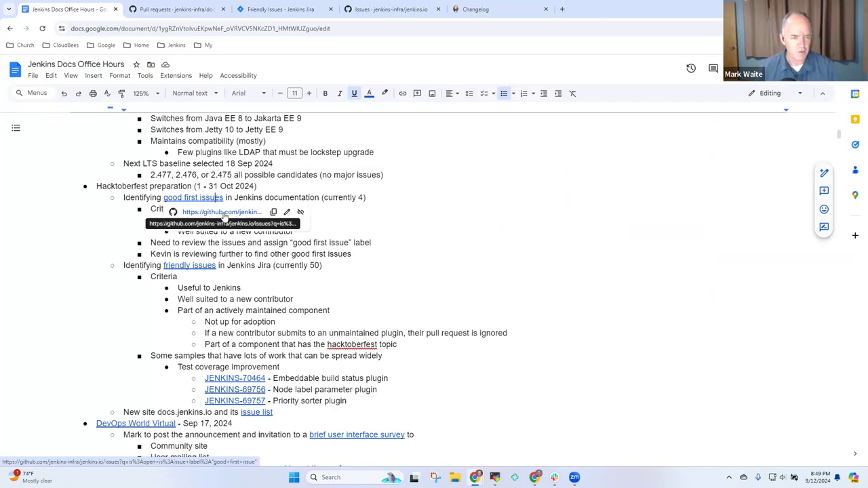
click(225, 215)
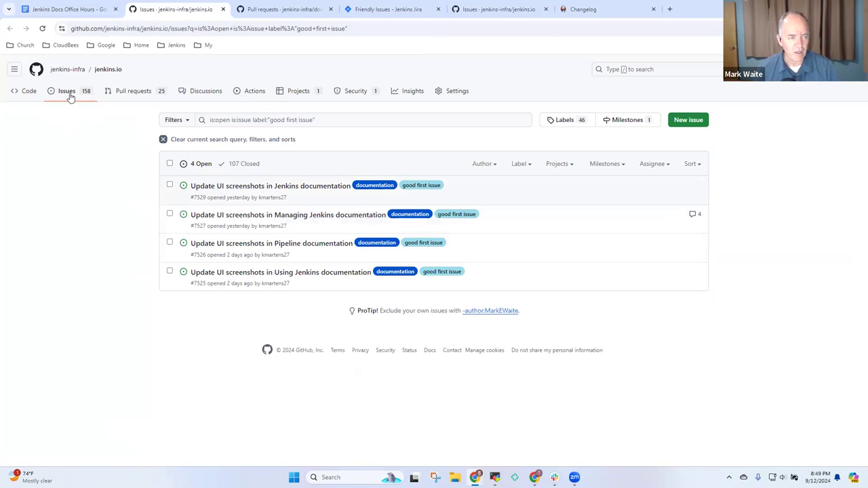
click(68, 91)
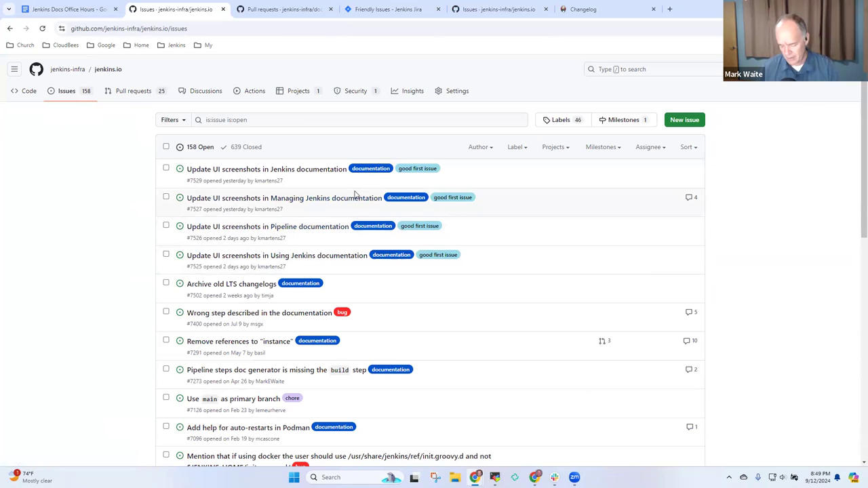
Browse the open jenkins.io issues in full-screen view for good first issue candidates and open "Archive old LTS changelogs" in a new tab.
key(F11)
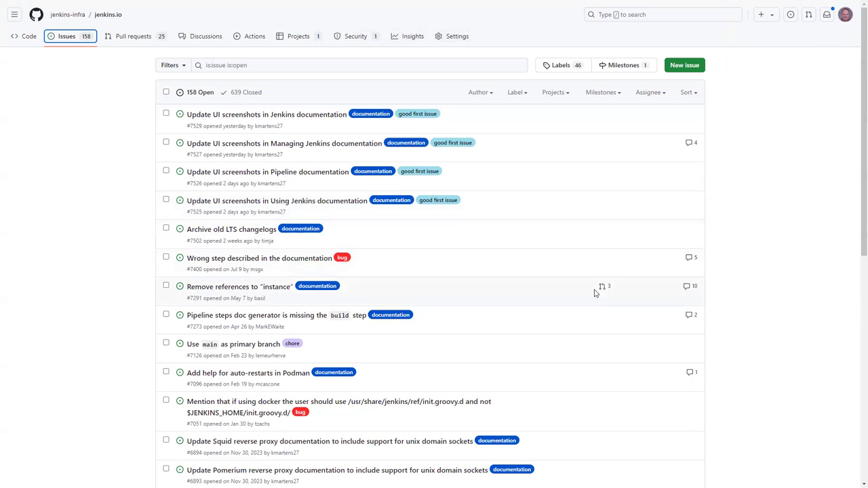
scroll(455, 247, down, 2)
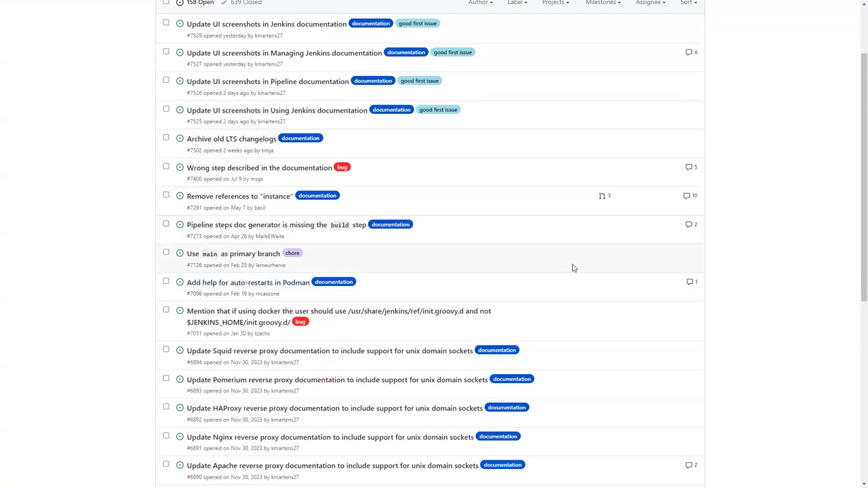
scroll(380, 271, down, 2)
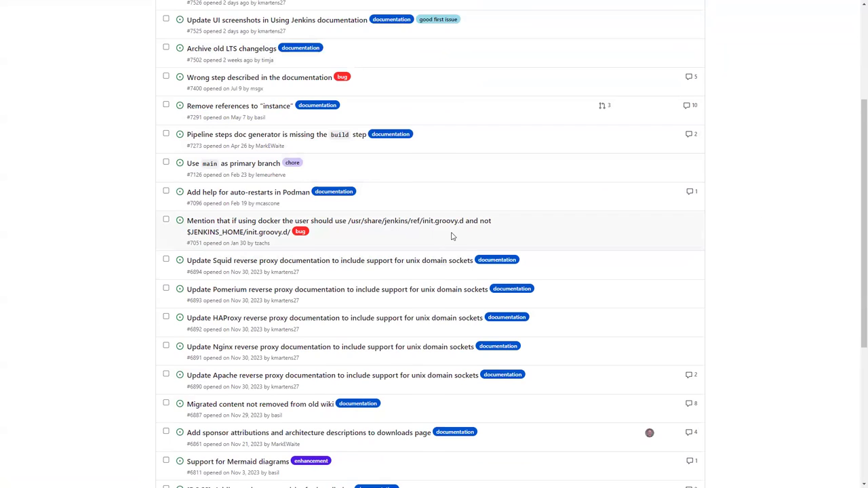
scroll(453, 236, down, 3)
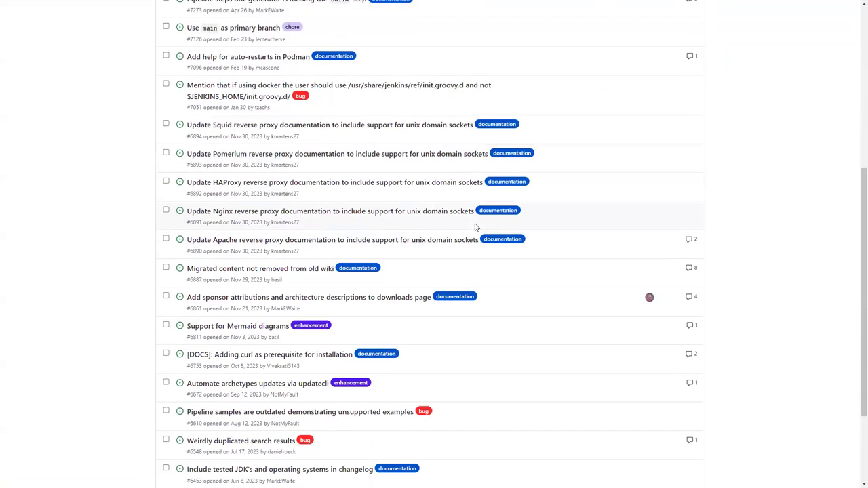
scroll(476, 227, up, 1)
scroll(485, 222, up, 3)
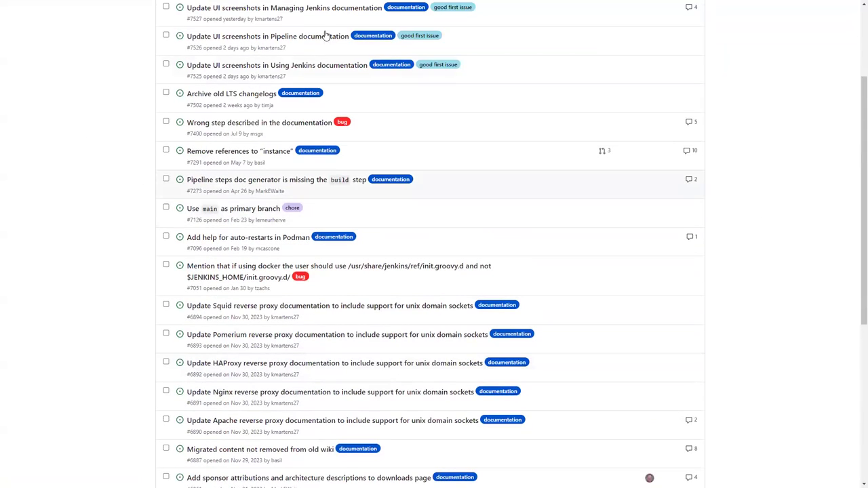
right_click(238, 95)
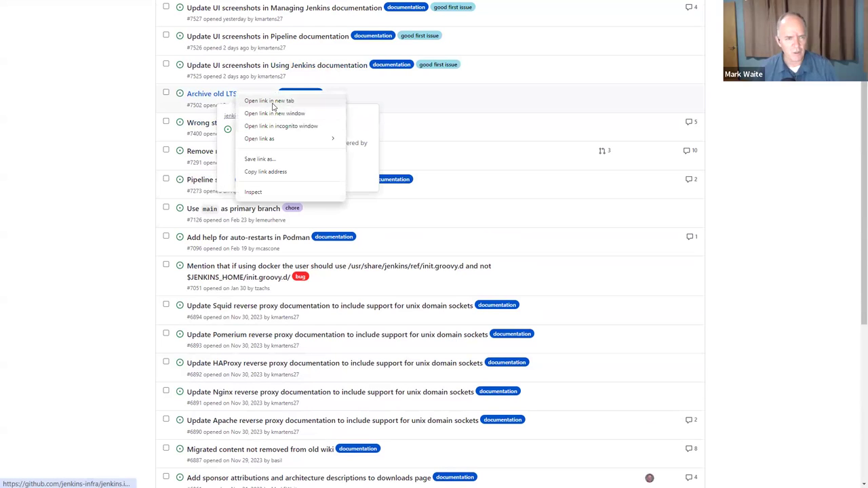
click(273, 106)
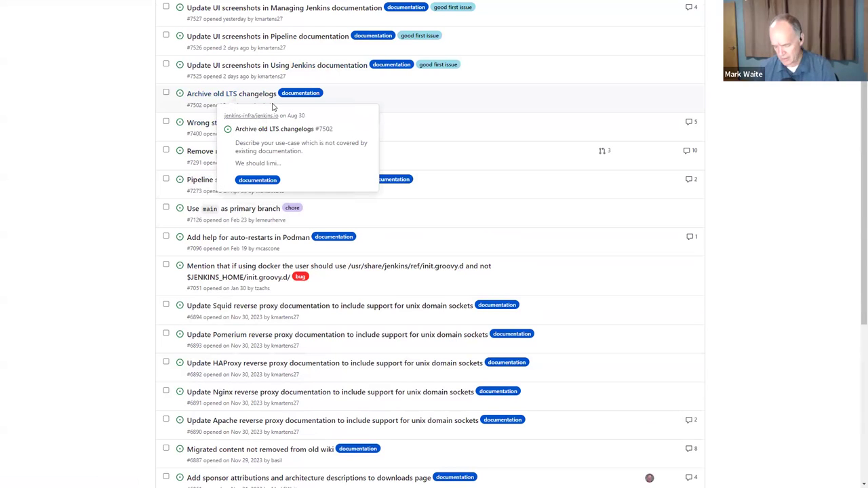
Leave full-screen view and read through the opened "Archive old LTS changelogs" issue.
key(F11)
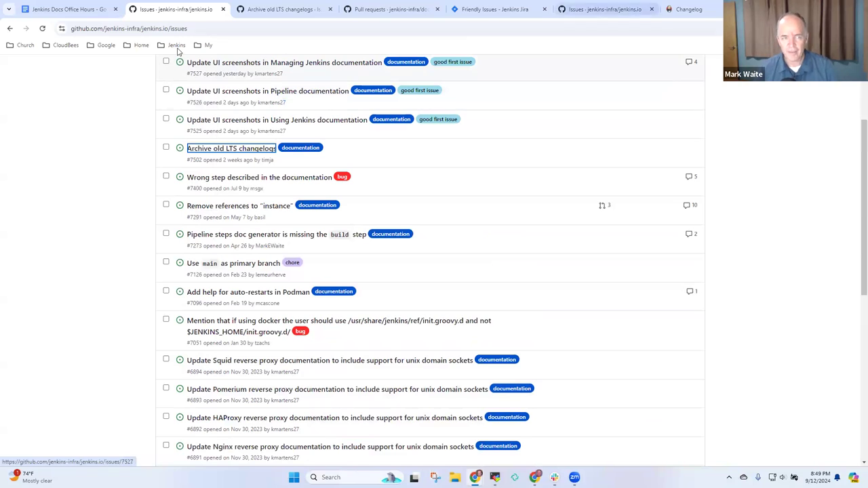
click(300, 8)
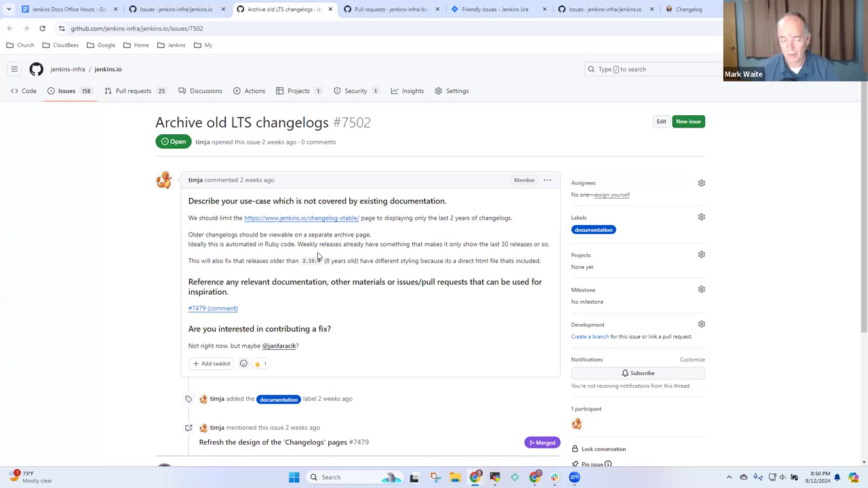
scroll(314, 308, down, 4)
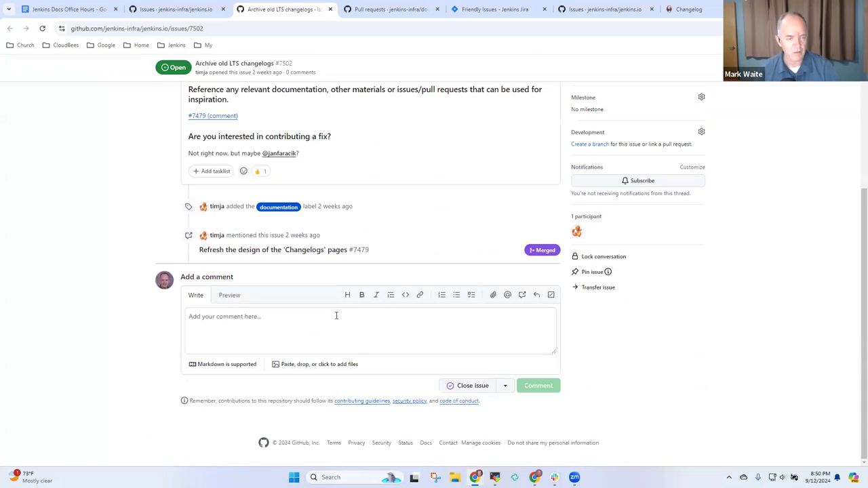
scroll(373, 294, up, 4)
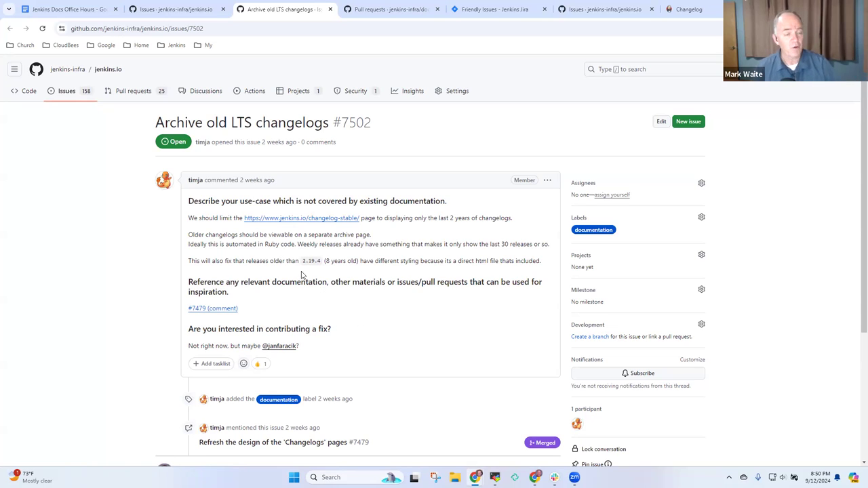
Open the issue's linked changelog-stable page in a new tab and compare the 2014 entries around 1.554.1 with the newest ones.
right_click(304, 221)
click(336, 228)
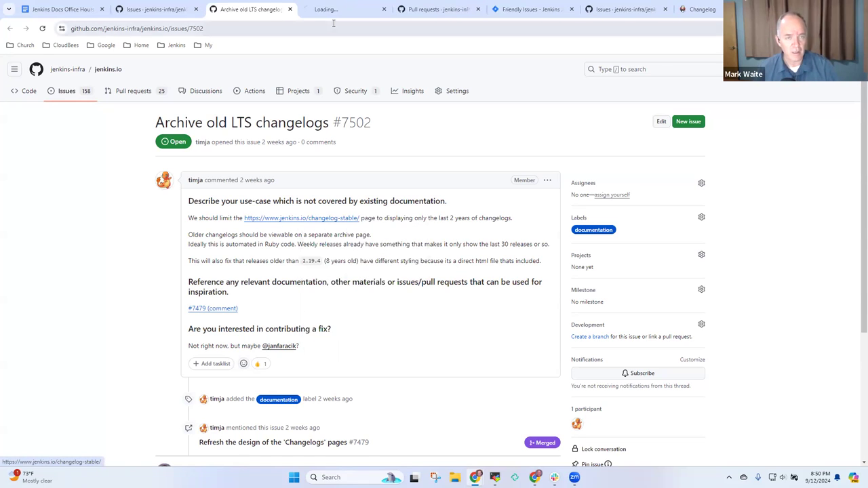
click(343, 11)
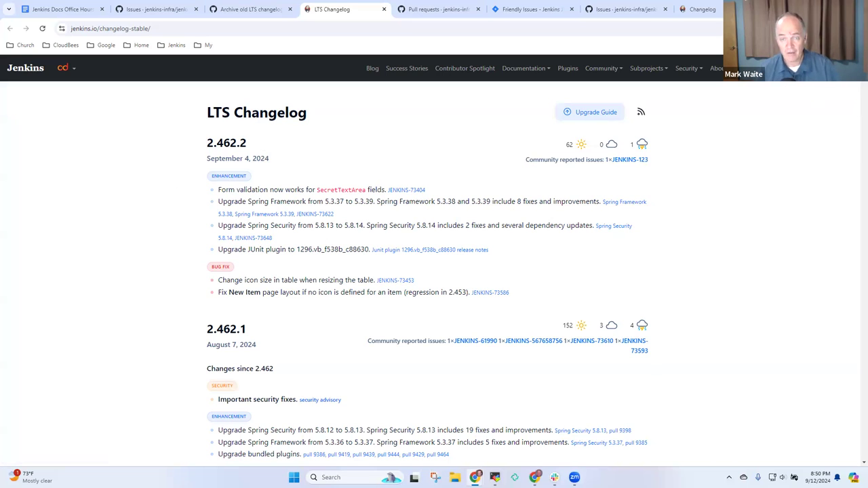
drag(863, 85, 857, 431)
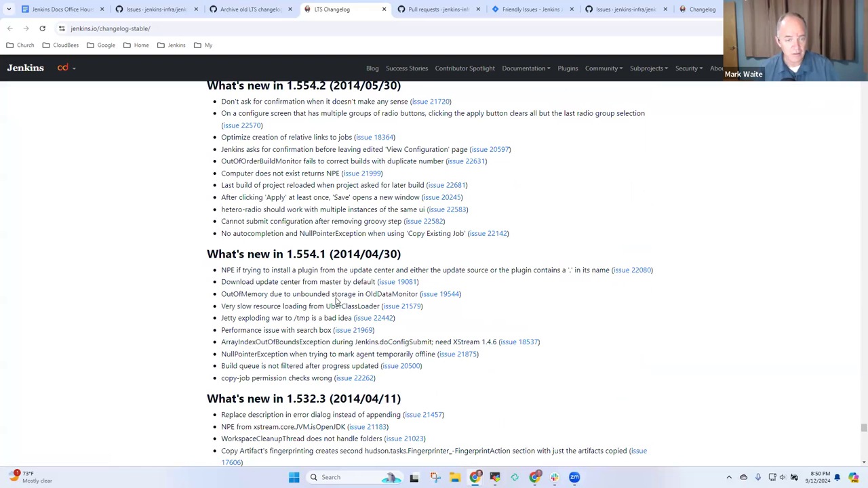
drag(427, 259, 193, 251)
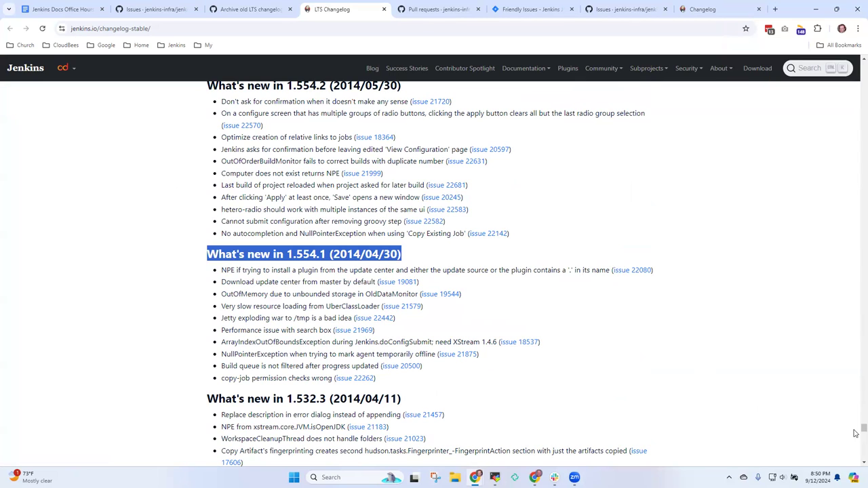
drag(856, 430, 858, 82)
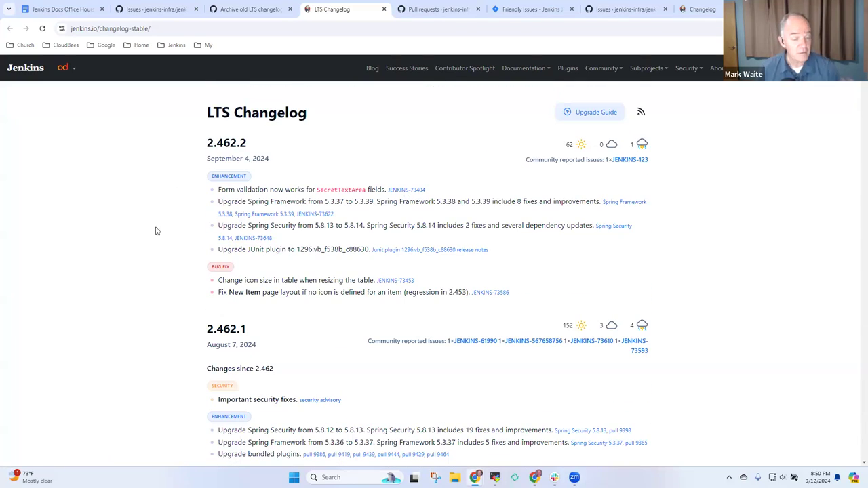
scroll(264, 237, down, 1)
scroll(199, 151, up, 1)
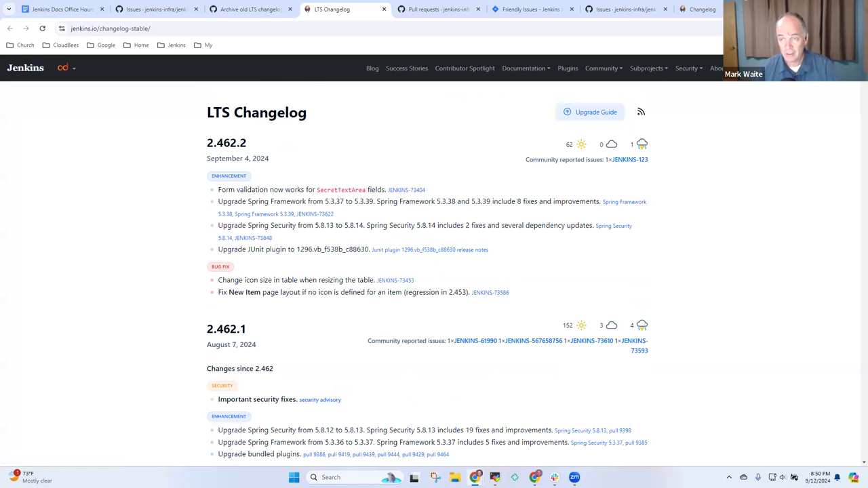
Jump to the 2.7.3 and 2.121.1 entries of the LTS changelog to compare their styling.
drag(857, 146, 862, 388)
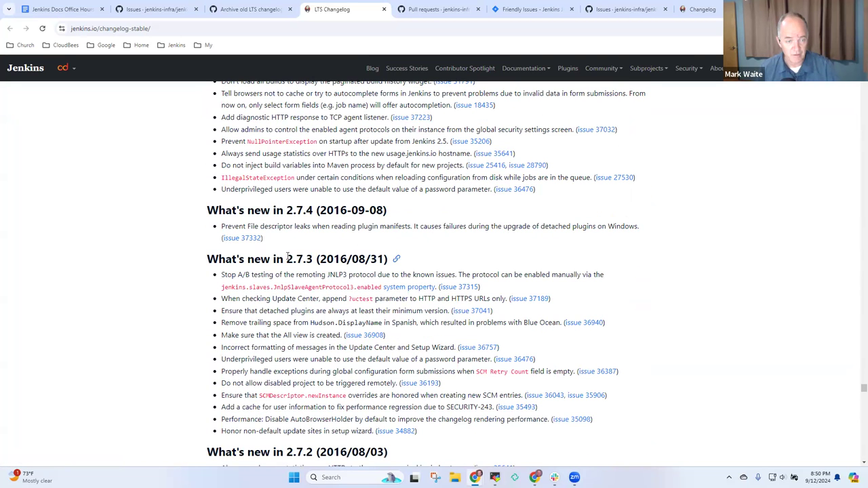
click(396, 262)
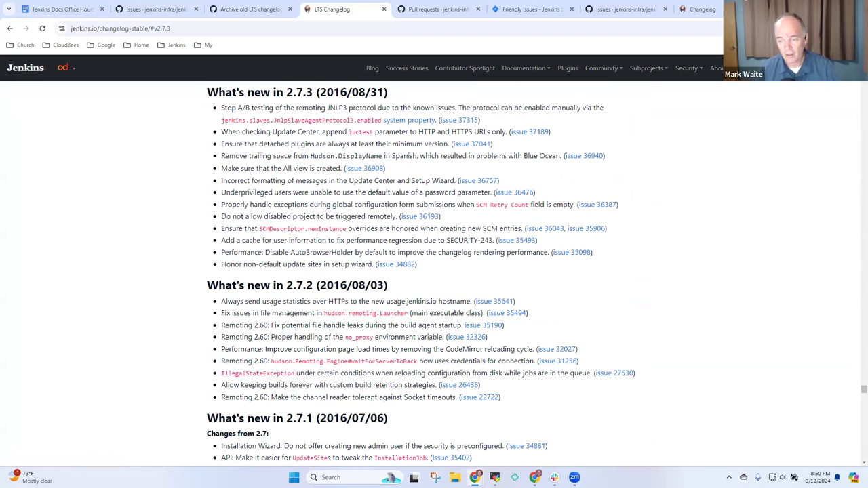
drag(856, 393, 856, 317)
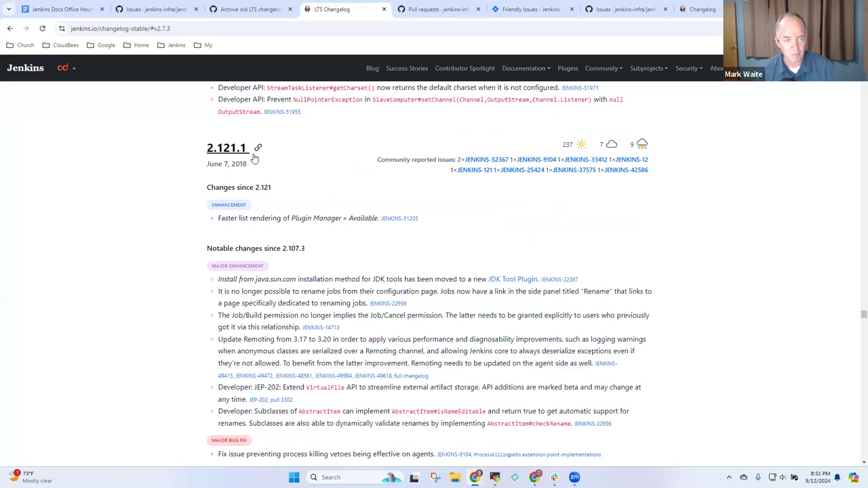
click(259, 150)
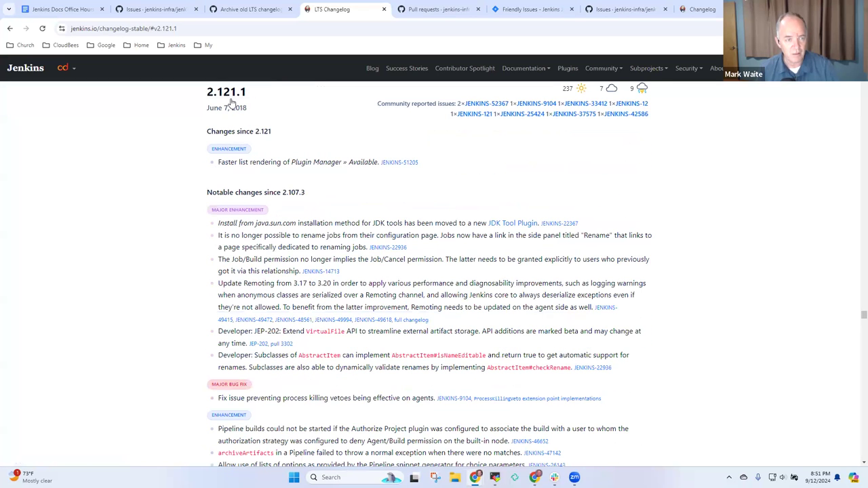
click(9, 28)
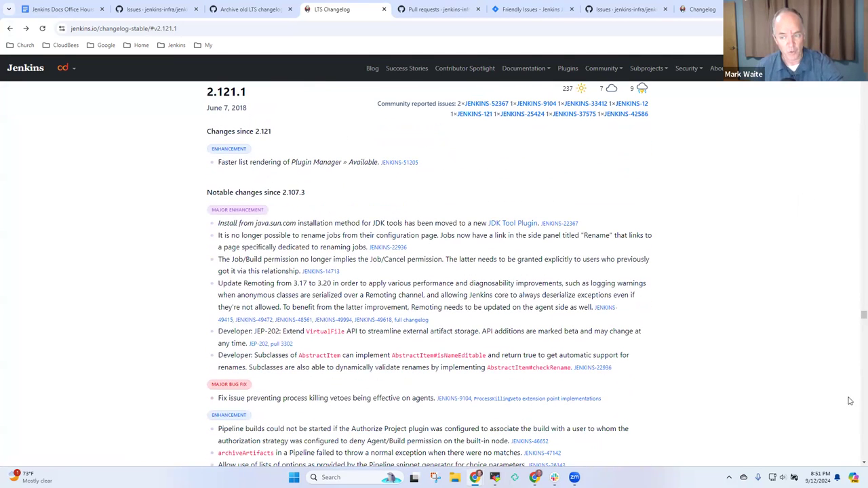
Look through the LTS changelog entries older than 2.121.1 and jump to the 2.73.1 entry.
scroll(856, 364, down, 20)
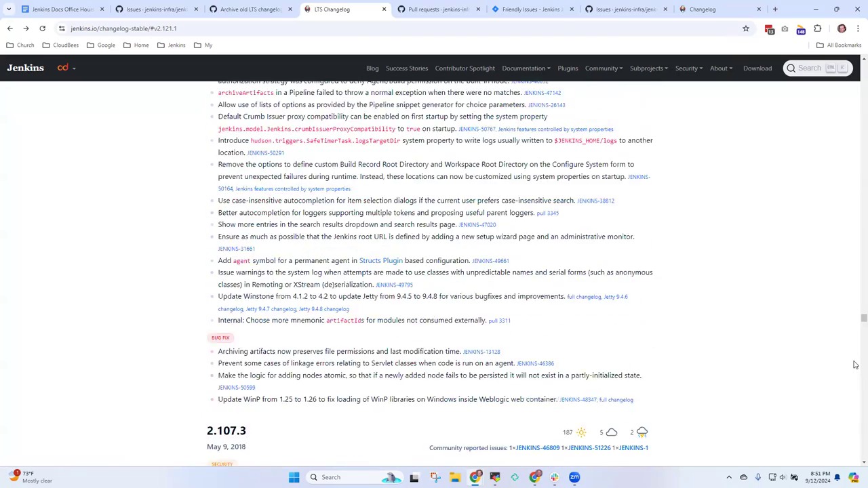
scroll(856, 367, down, 20)
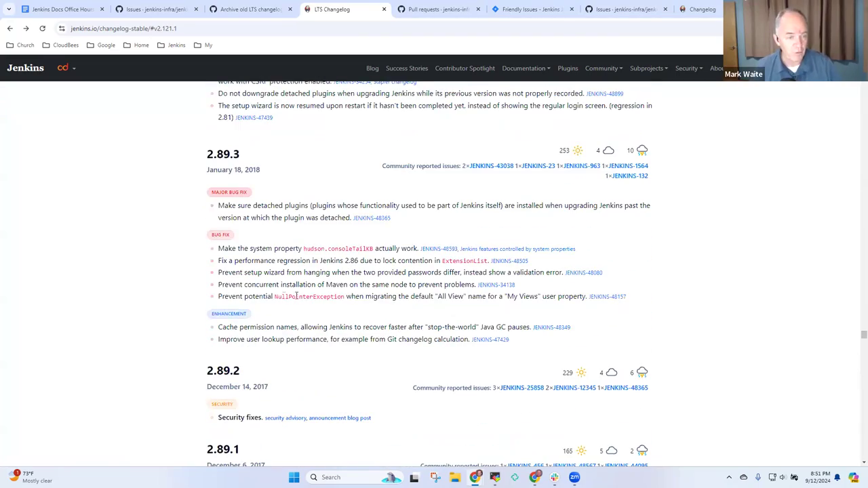
scroll(296, 297, down, 3)
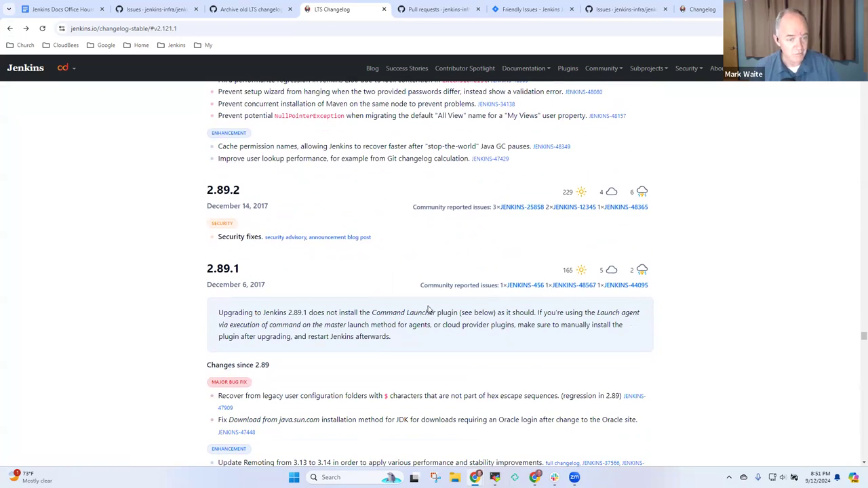
scroll(431, 305, down, 10)
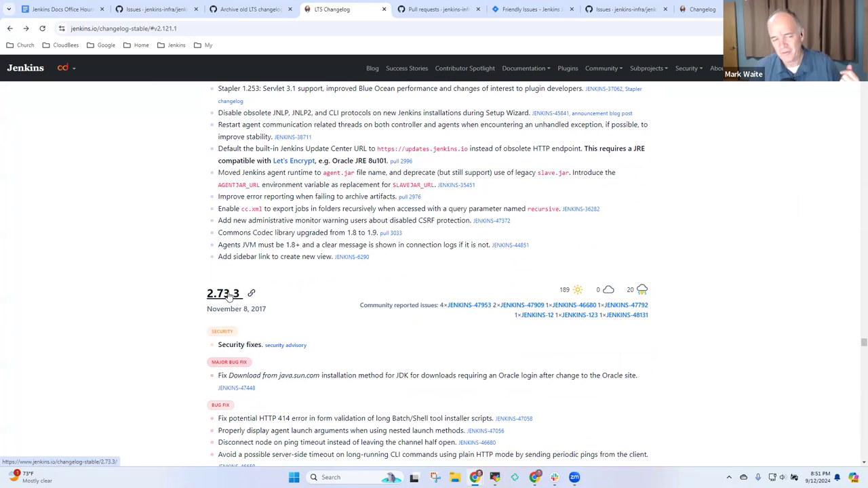
scroll(283, 283, down, 5)
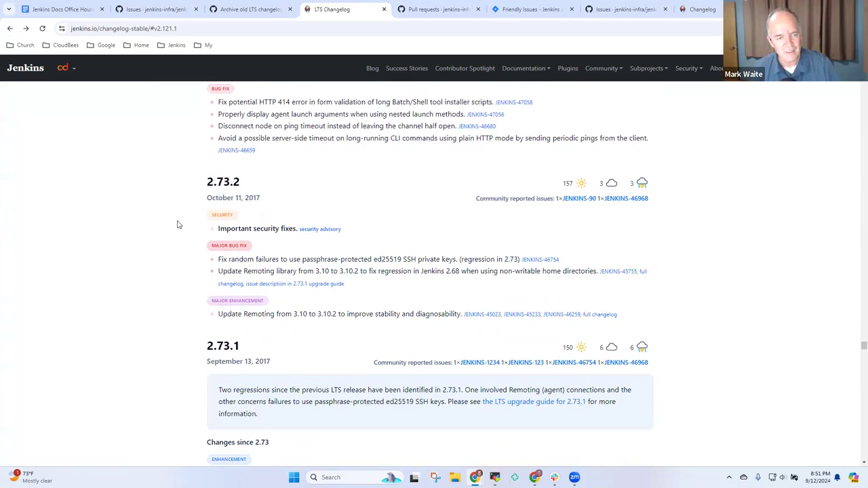
scroll(177, 225, down, 2)
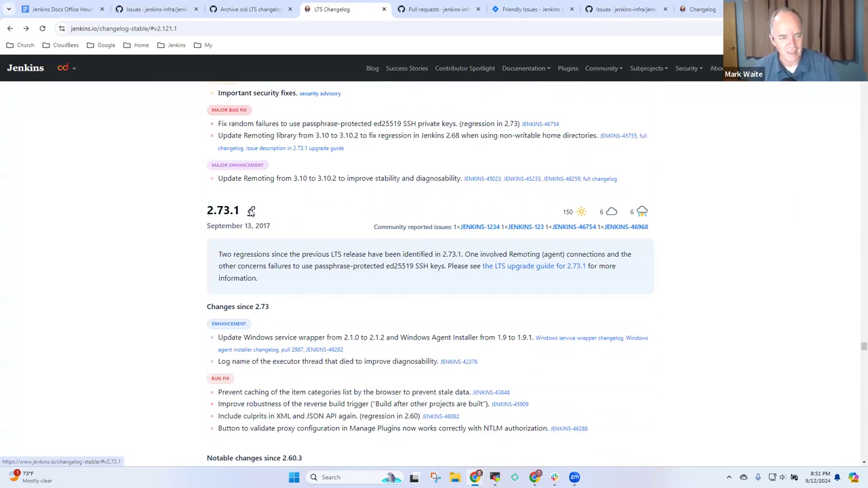
click(251, 212)
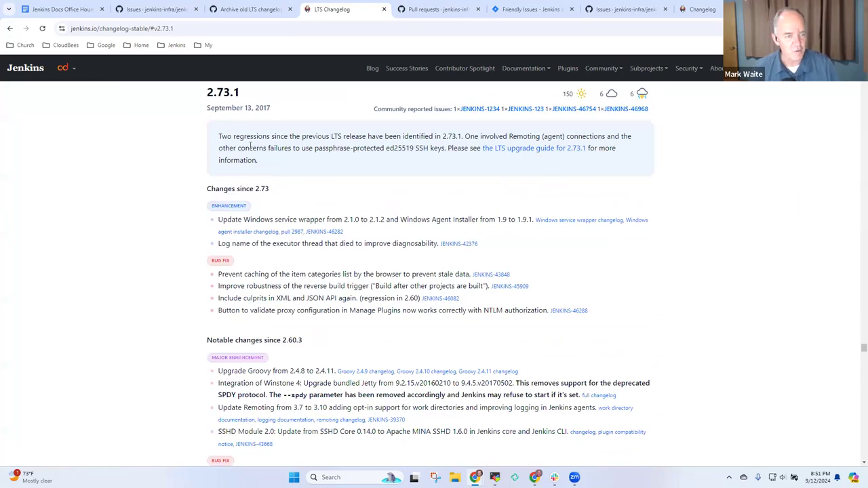
Open the separate changelog page for 2.73.1, look through it, and return to the full LTS changelog.
click(223, 95)
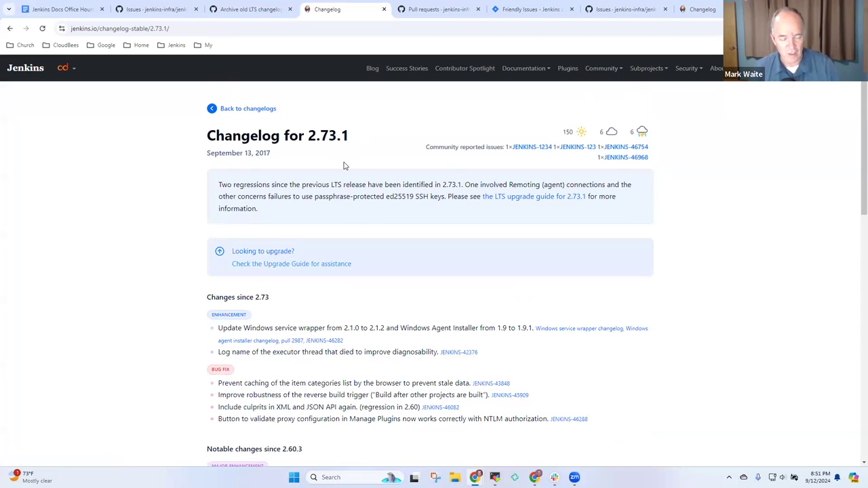
scroll(344, 165, down, 10)
scroll(198, 119, up, 2)
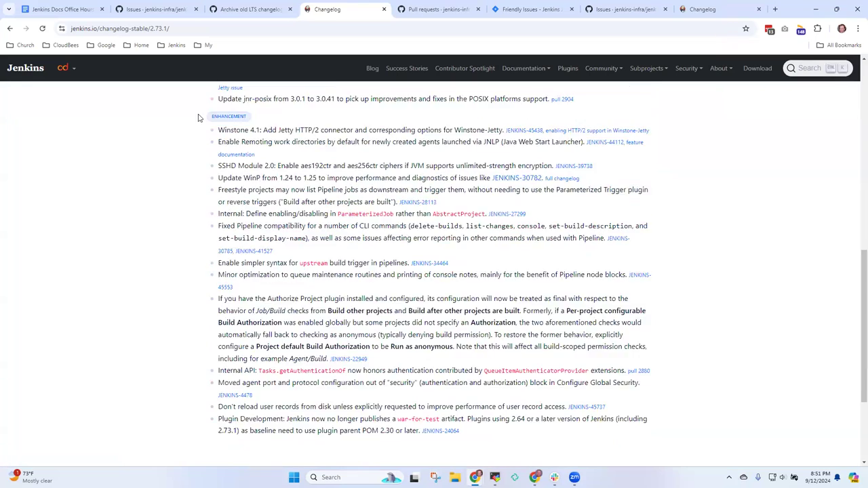
scroll(198, 118, up, 10)
click(9, 28)
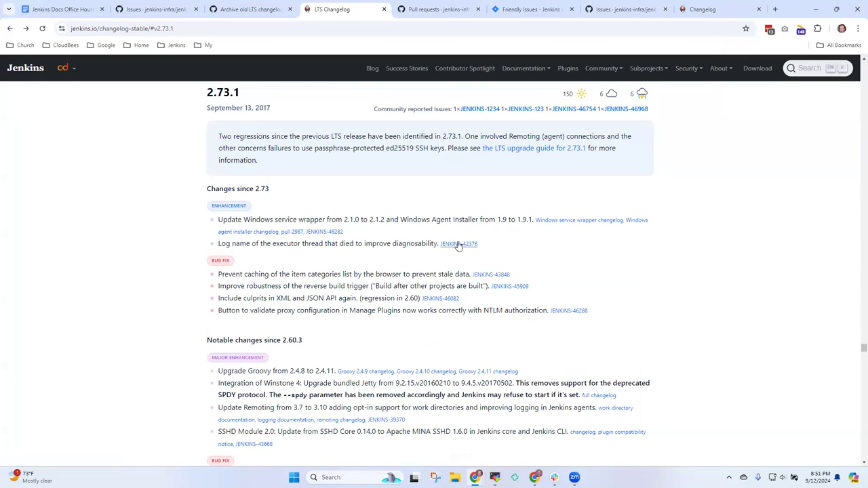
click(10, 28)
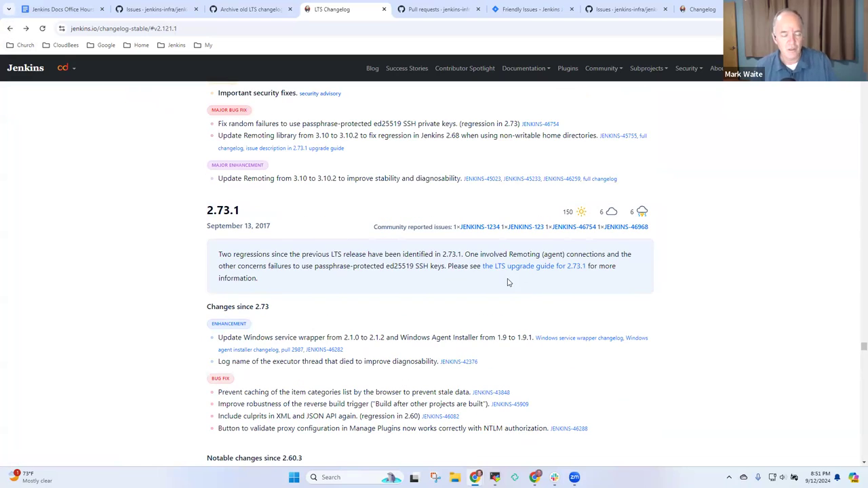
Find the 2.46.3 entry among the 2017 releases, view its separate changelog page, and return to the full list.
scroll(577, 288, down, 7)
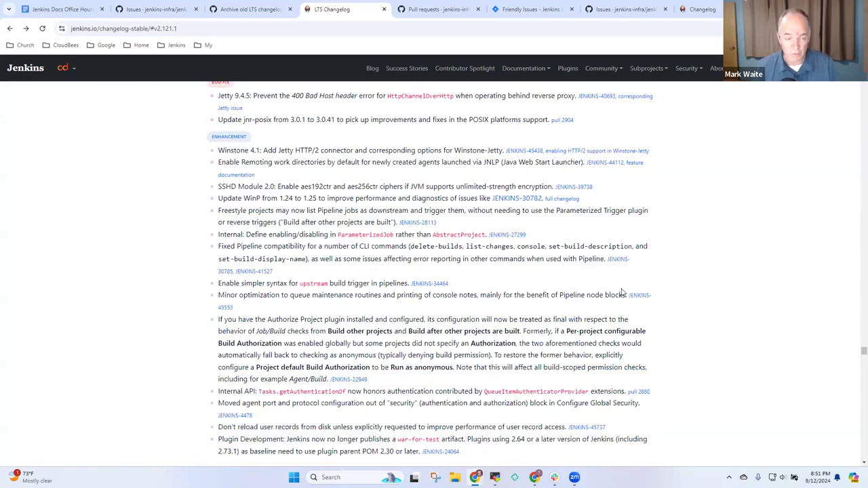
scroll(623, 293, down, 6)
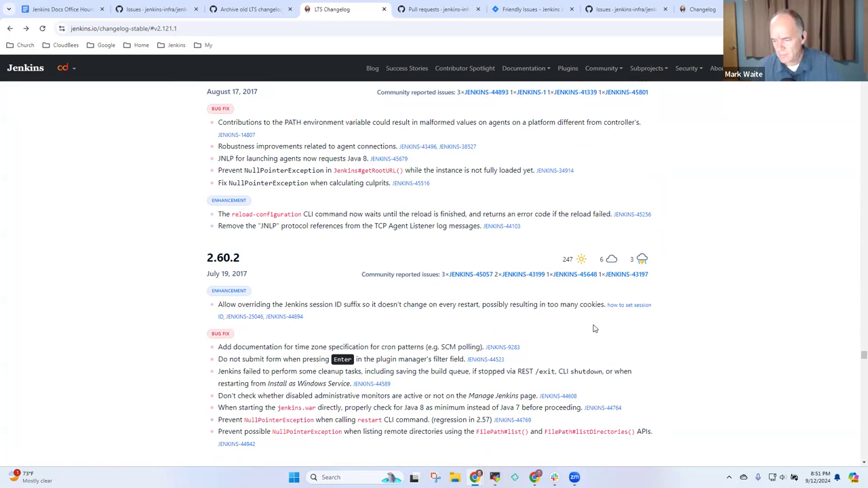
scroll(594, 329, down, 15)
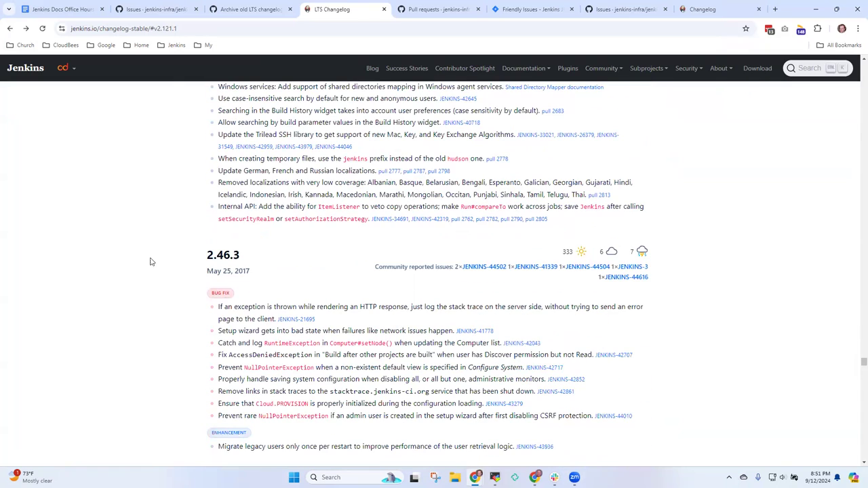
click(231, 255)
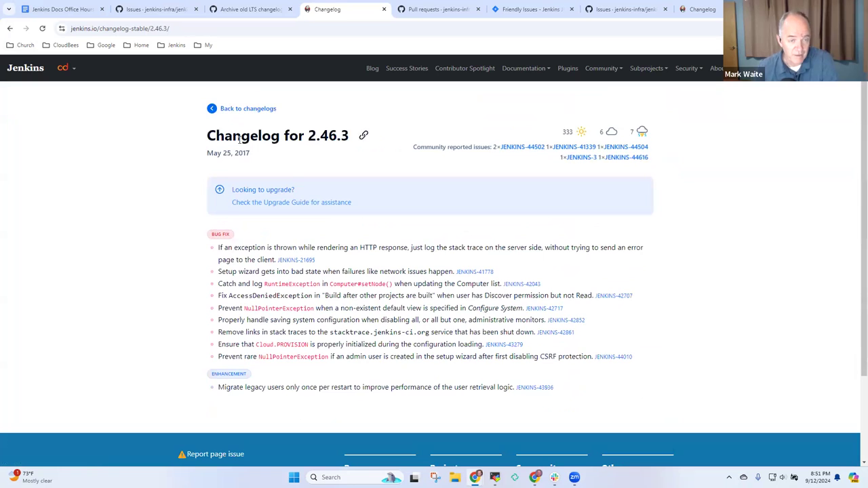
click(7, 29)
Find where the older changelog styling begins in the 2016 releases, jump to the 2.19.1 entry, and review the entries above it.
scroll(662, 374, down, 8)
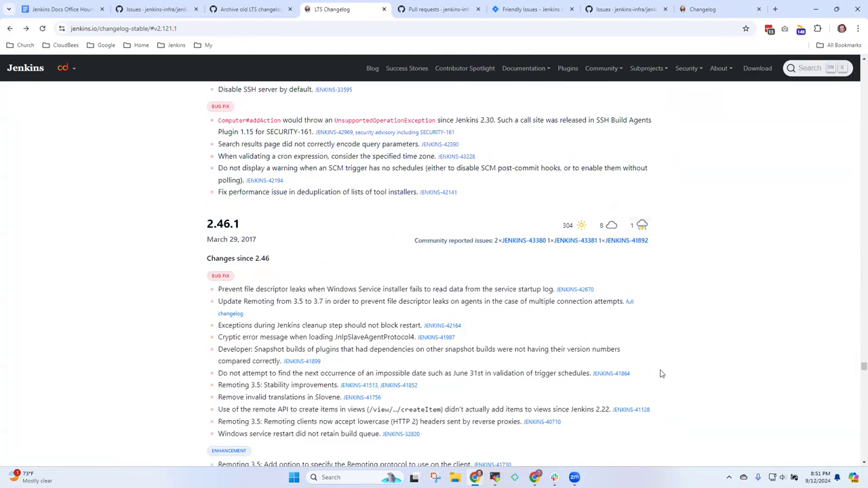
scroll(661, 374, down, 20)
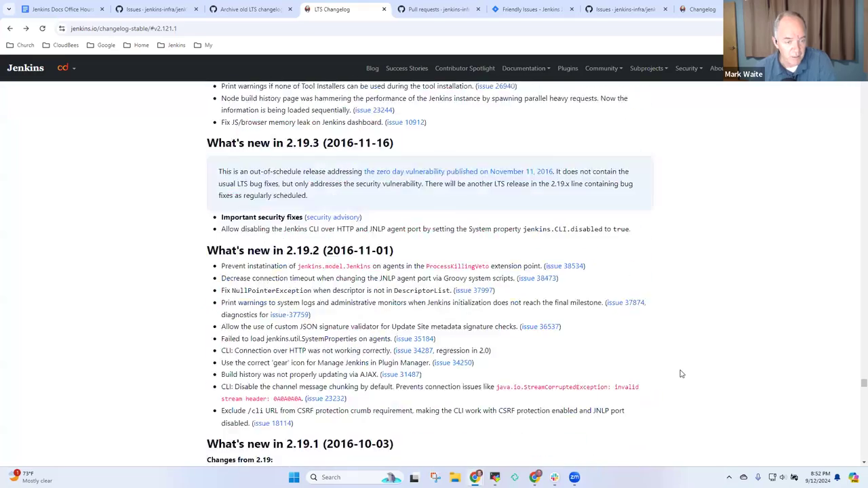
scroll(704, 362, up, 1)
scroll(706, 362, down, 2)
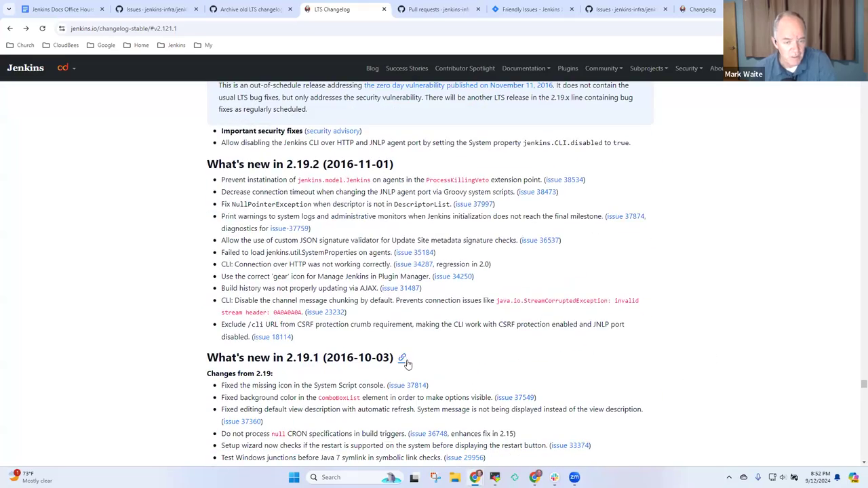
click(403, 358)
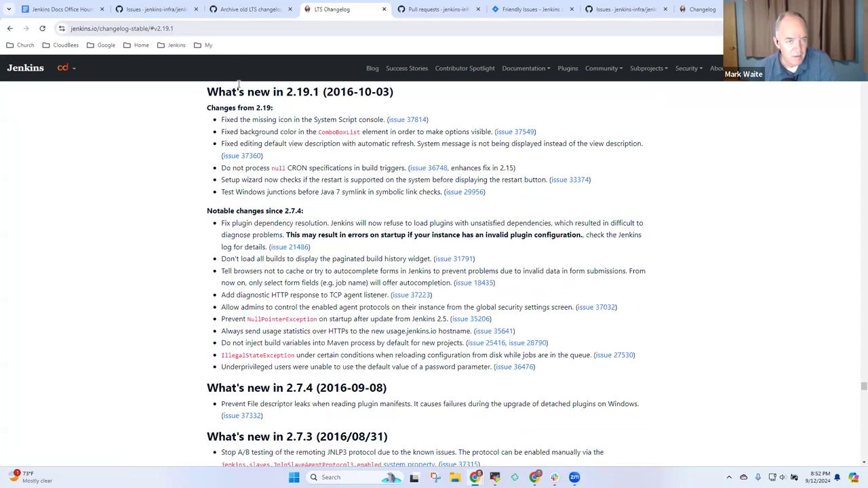
scroll(647, 240, up, 5)
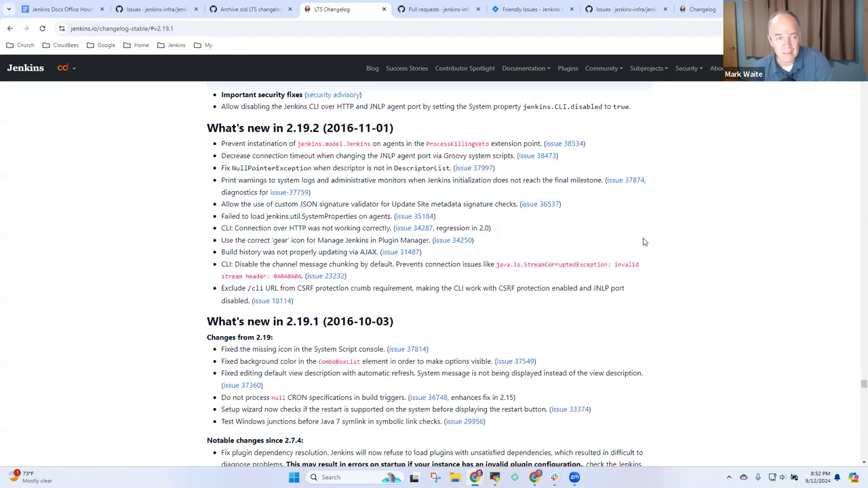
Find the 2.32.1 entry above the old-style 2.19.x entries, view its separate changelog page, and return to the full LTS changelog.
scroll(610, 234, down, 1)
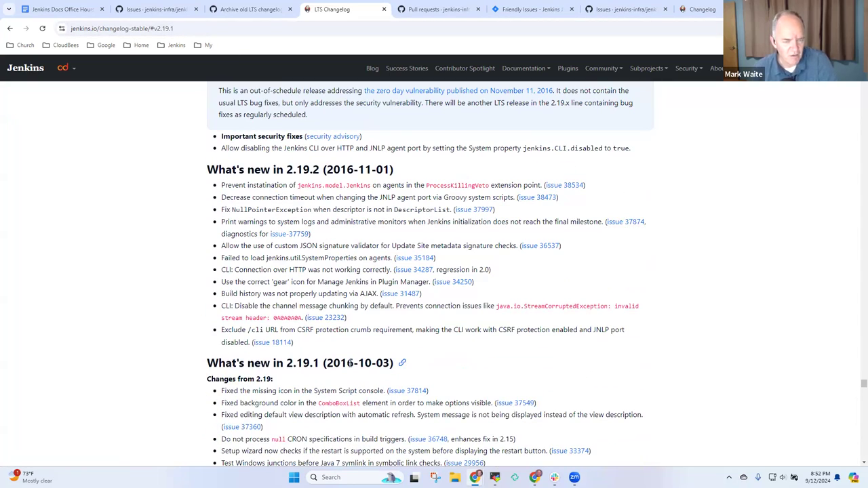
scroll(359, 367, up, 10)
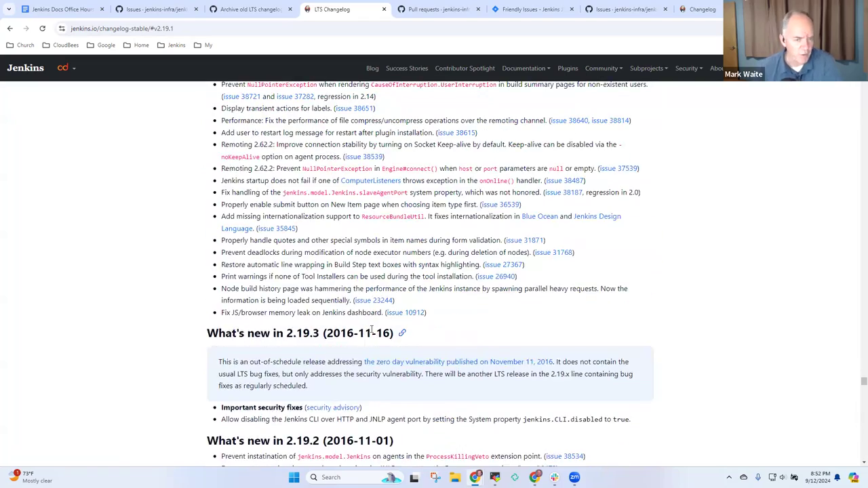
scroll(353, 305, up, 1)
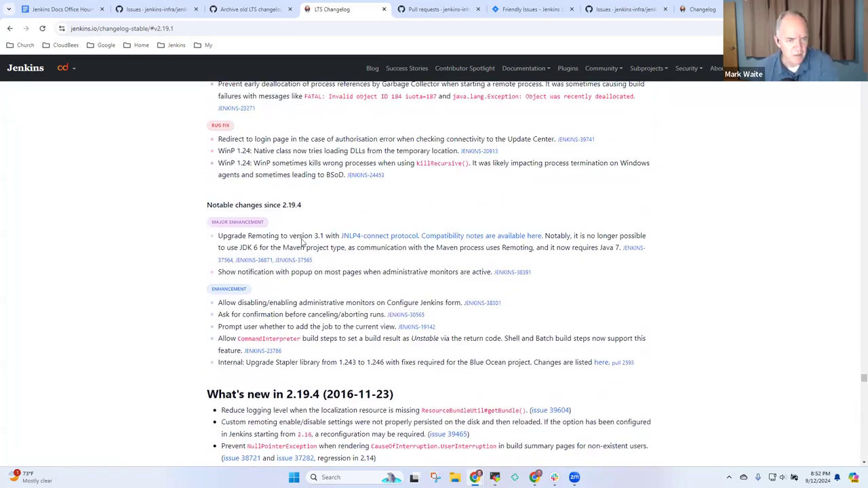
scroll(298, 244, up, 5)
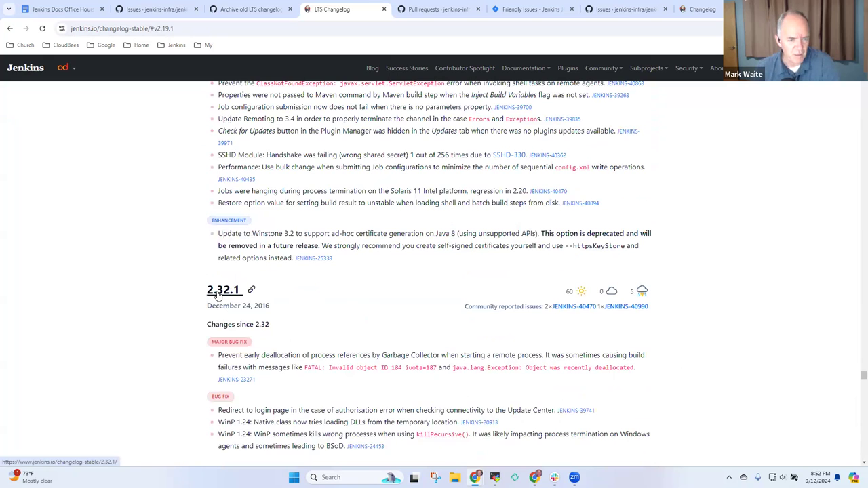
click(217, 292)
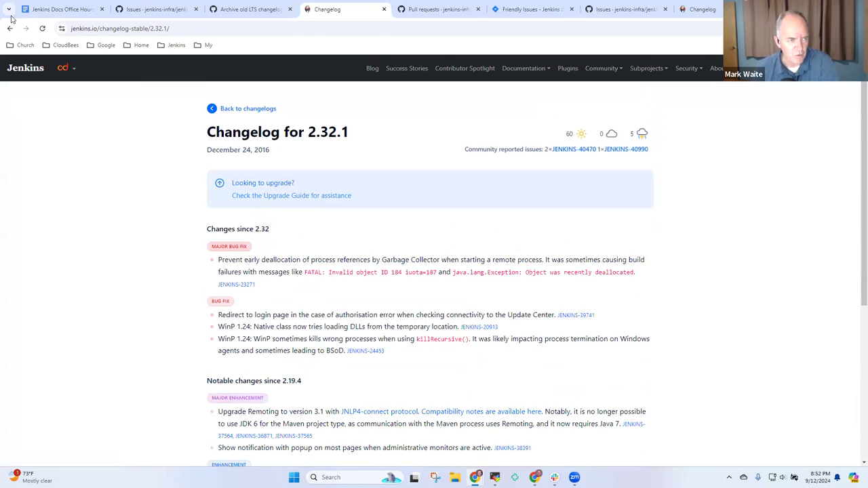
click(10, 28)
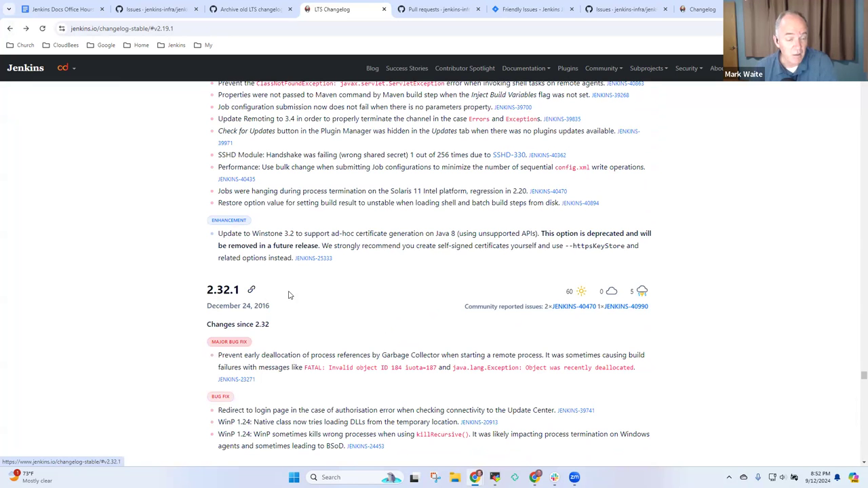
scroll(282, 292, down, 5)
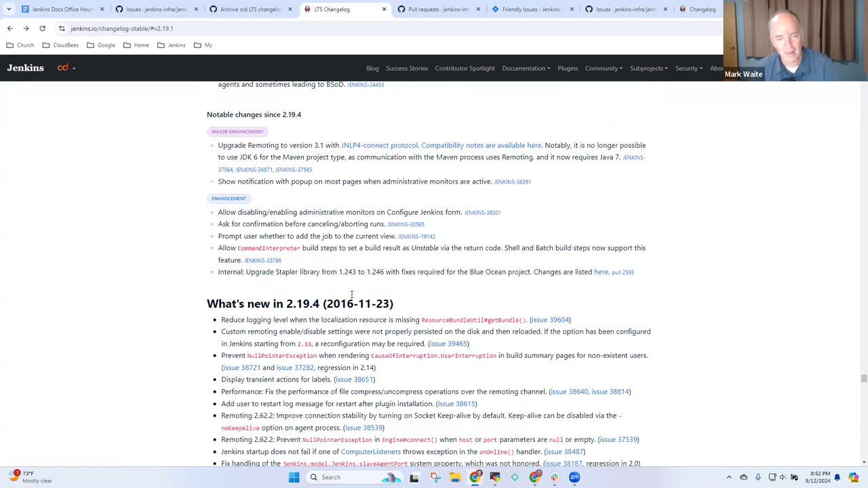
Return to the Archive old LTS changelogs issue, highlight "Ideally this is automated in Ruby code", and review the rest of the request.
click(245, 11)
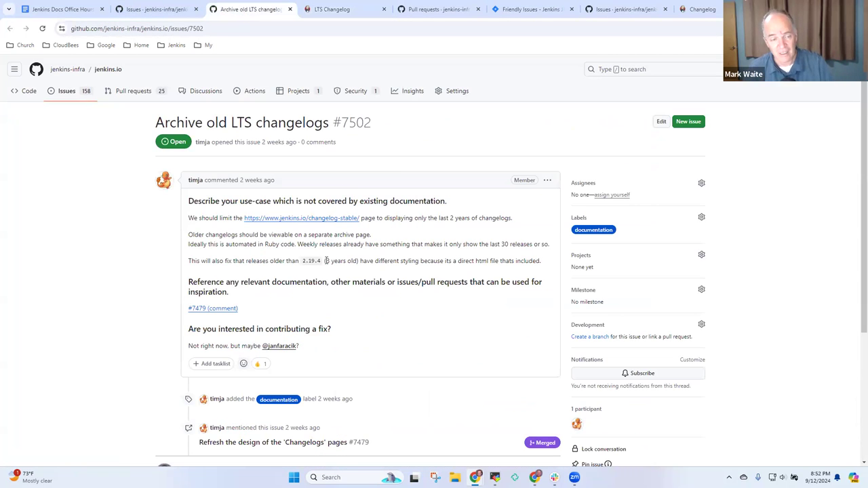
drag(192, 247, 294, 245)
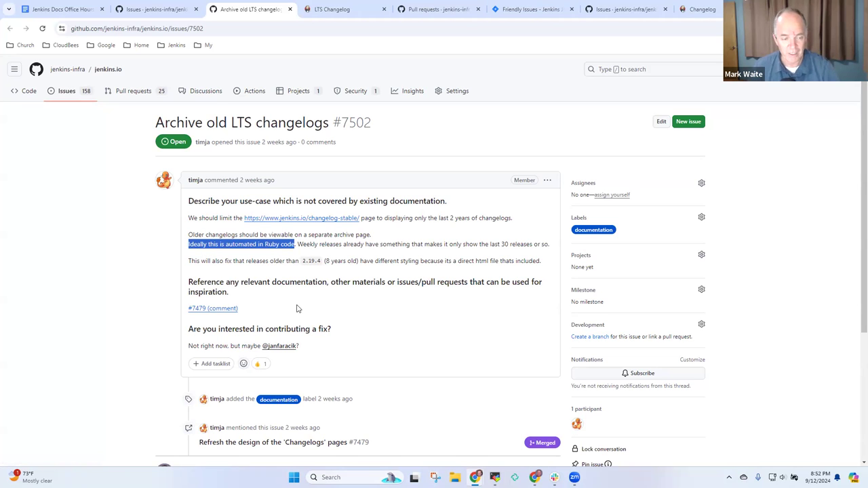
scroll(331, 324, down, 3)
scroll(192, 309, up, 3)
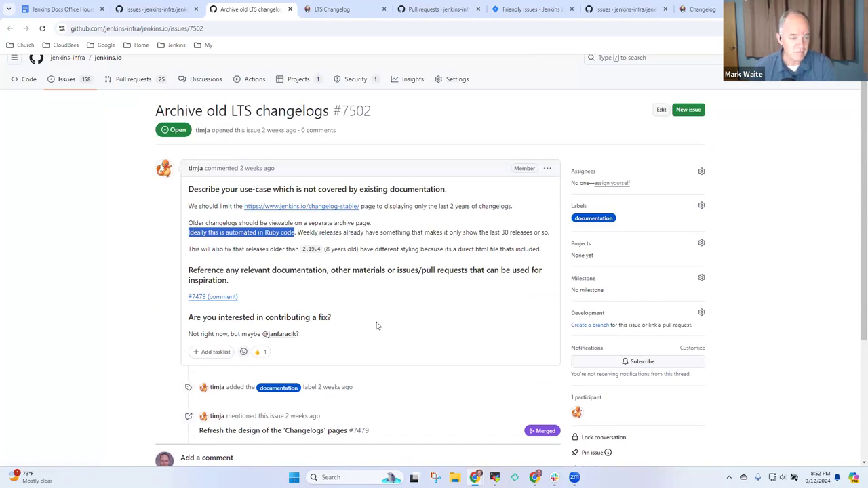
scroll(390, 329, down, 3)
scroll(346, 277, up, 3)
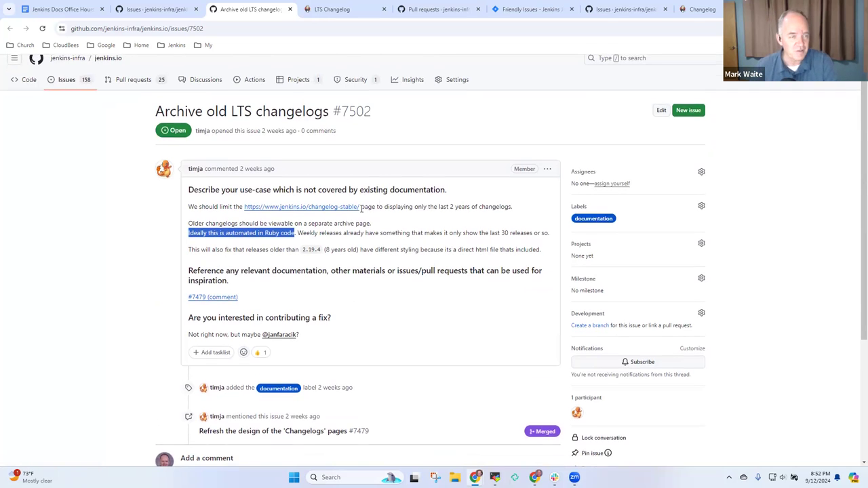
scroll(420, 183, up, 1)
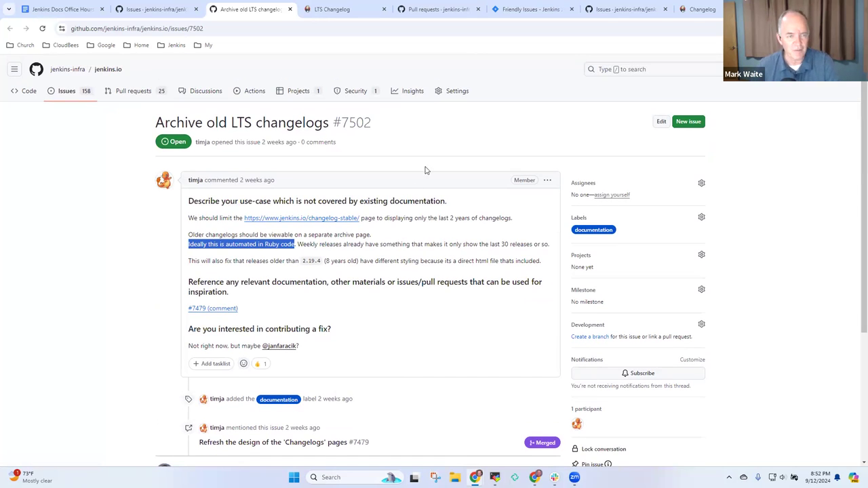
Return to the open jenkins.io issues list and look through the first page down to its oldest entries.
click(154, 8)
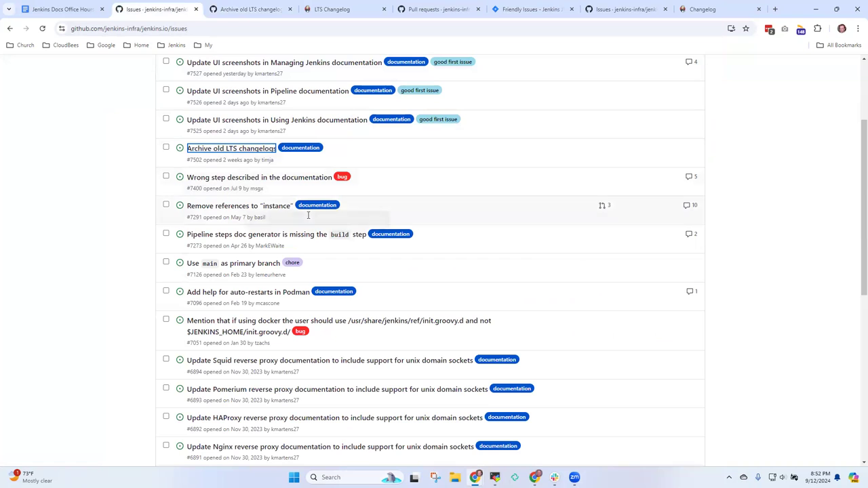
click(104, 181)
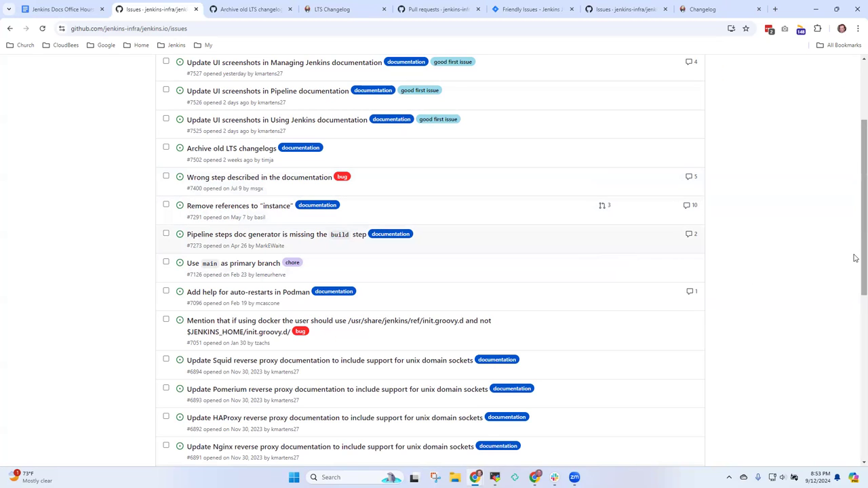
drag(855, 258, 855, 287)
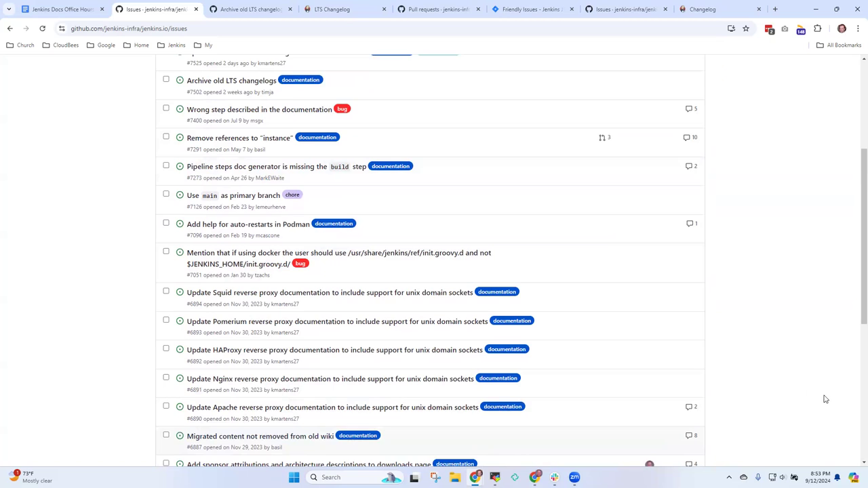
scroll(825, 400, down, 1)
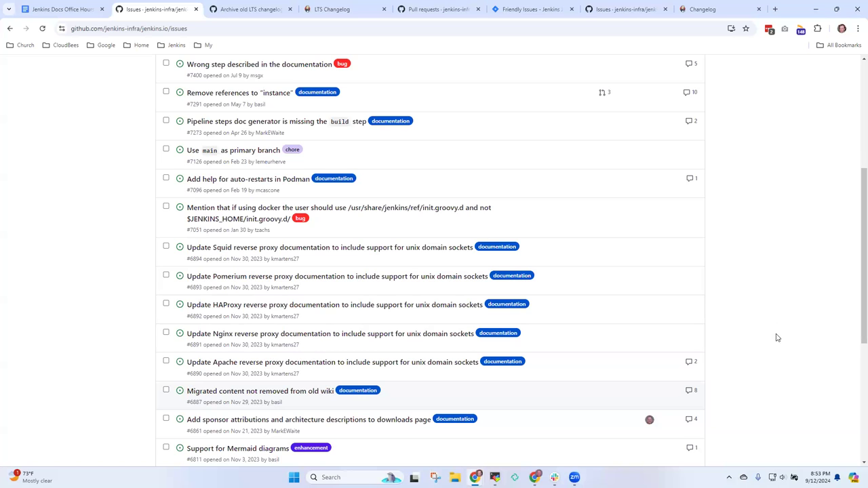
scroll(777, 338, down, 3)
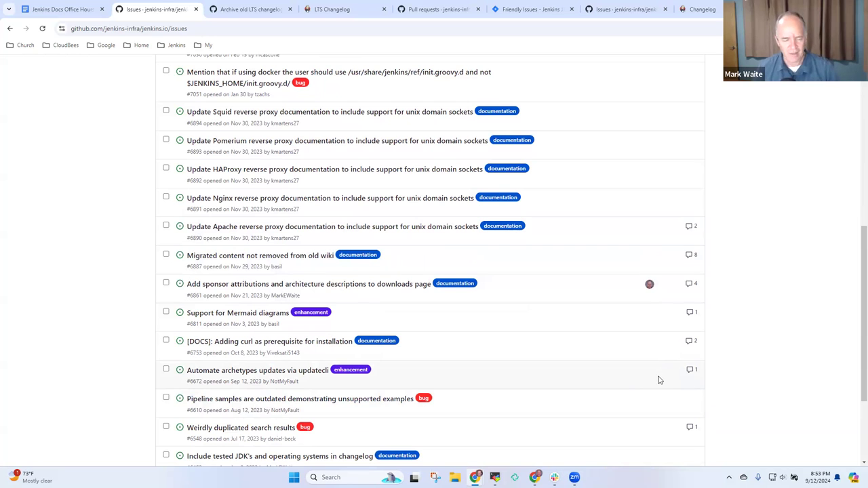
scroll(770, 407, down, 3)
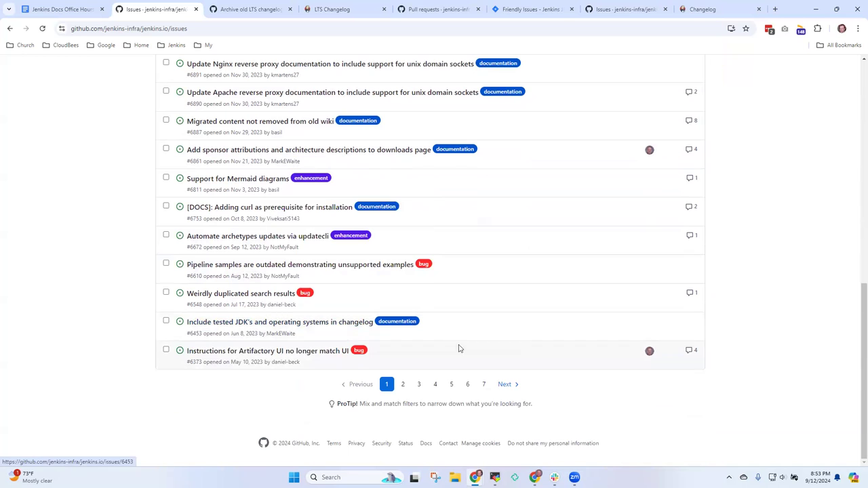
mouse_move(352, 324)
Open the "Instructions for Artifactory UI no longer match UI" issue and review its comments.
mouse_move(300, 357)
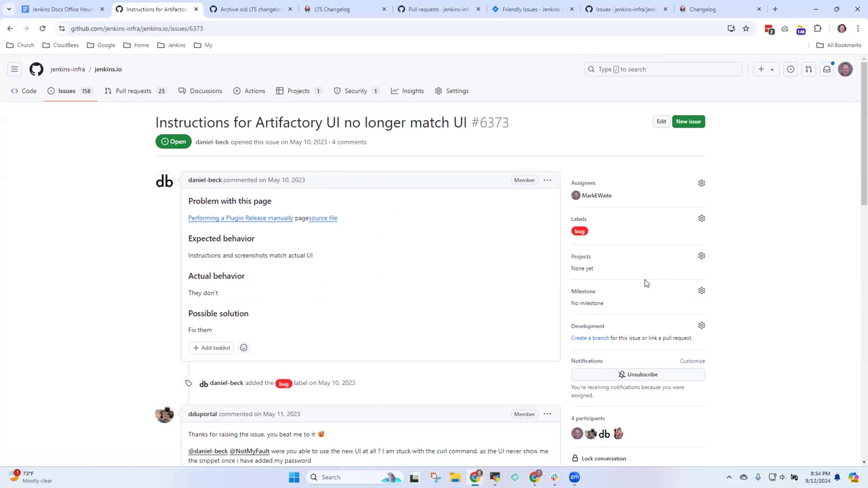
scroll(610, 407, down, 15)
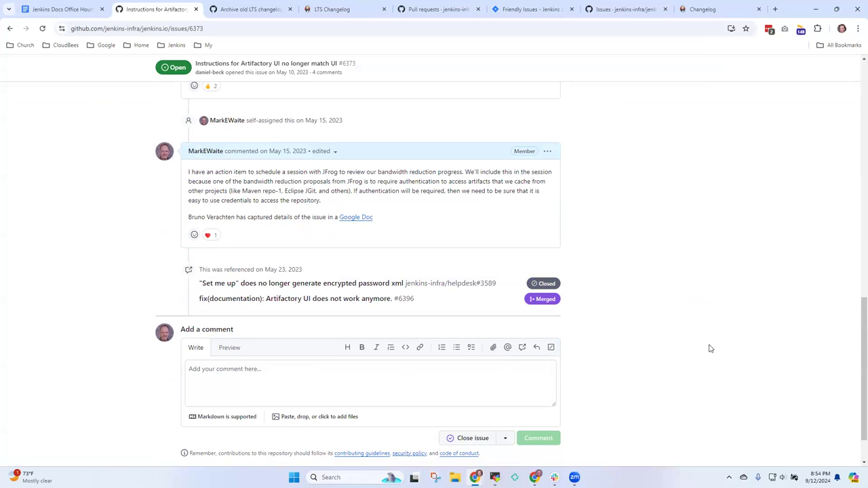
scroll(644, 341, up, 15)
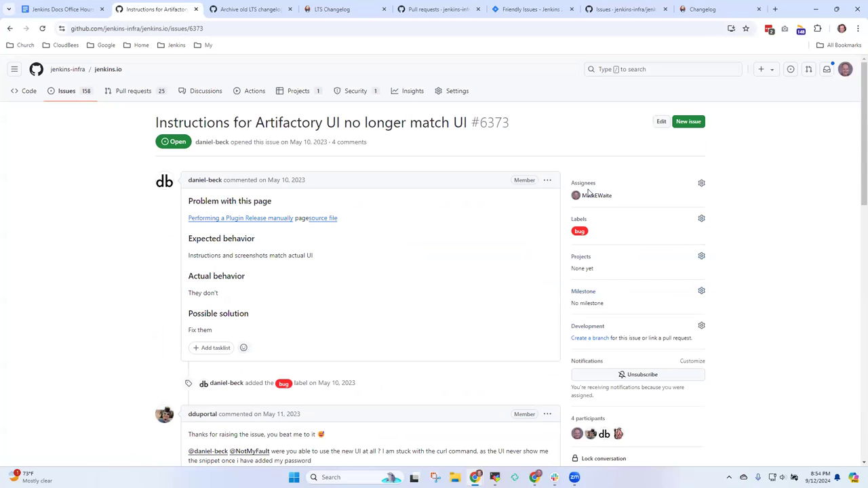
Remove the current assignee from the Artifactory UI instructions issue and check the issue's timeline.
click(582, 185)
click(587, 255)
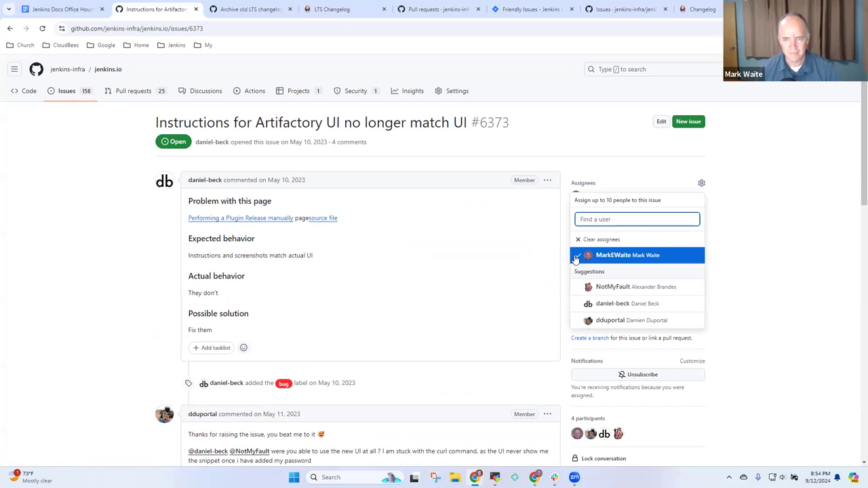
click(797, 258)
scroll(605, 306, down, 15)
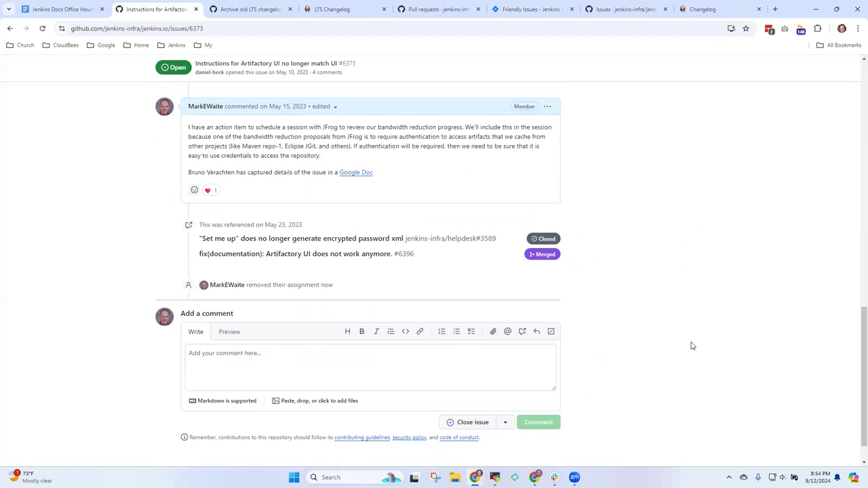
scroll(702, 349, up, 15)
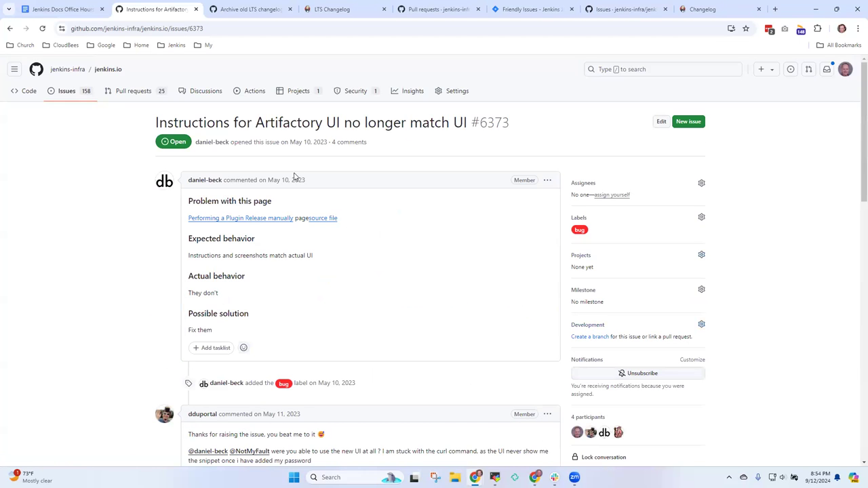
Return to the open issues list and go to its second page.
click(9, 27)
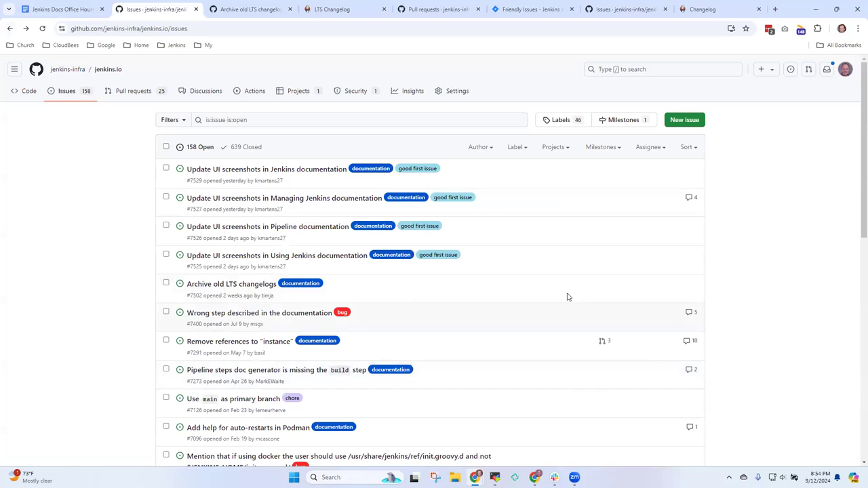
scroll(855, 207, down, 8)
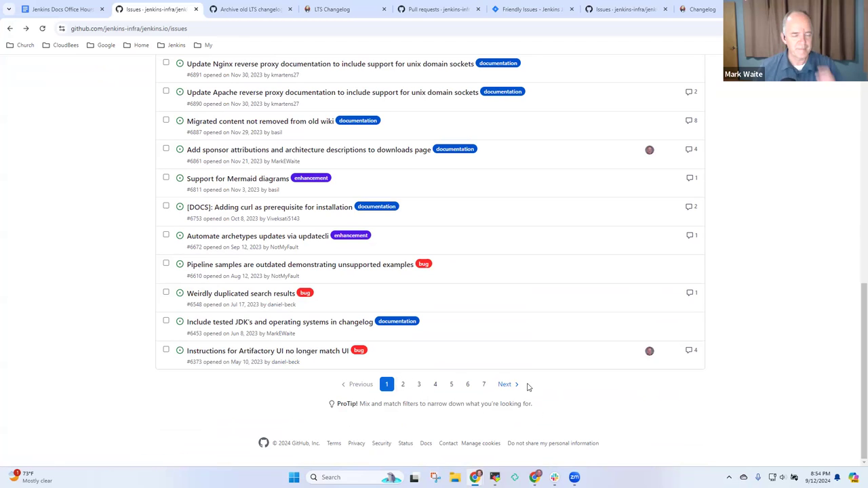
click(399, 384)
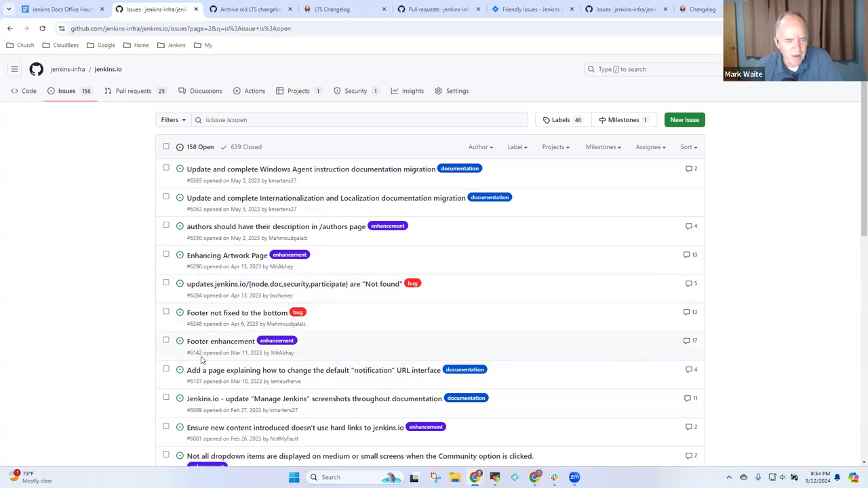
Open the "authors should have their description in /authors page" issue in a new tab and close the Archive old LTS changelogs issue.
right_click(244, 260)
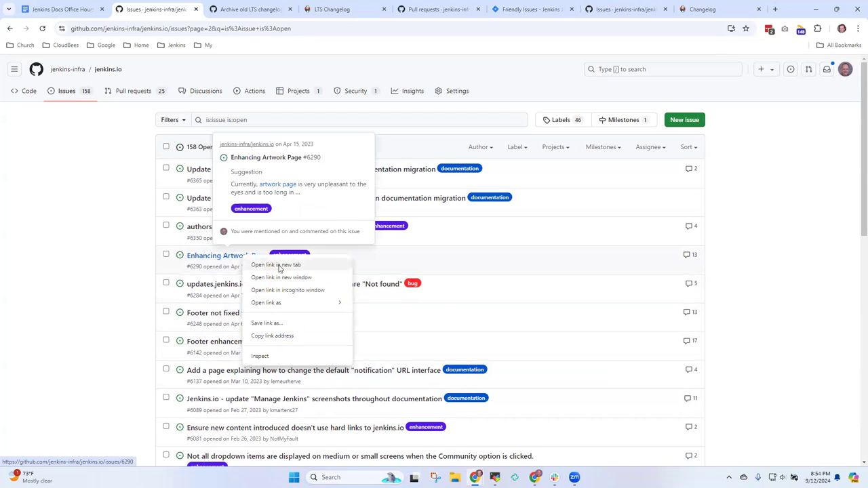
click(812, 297)
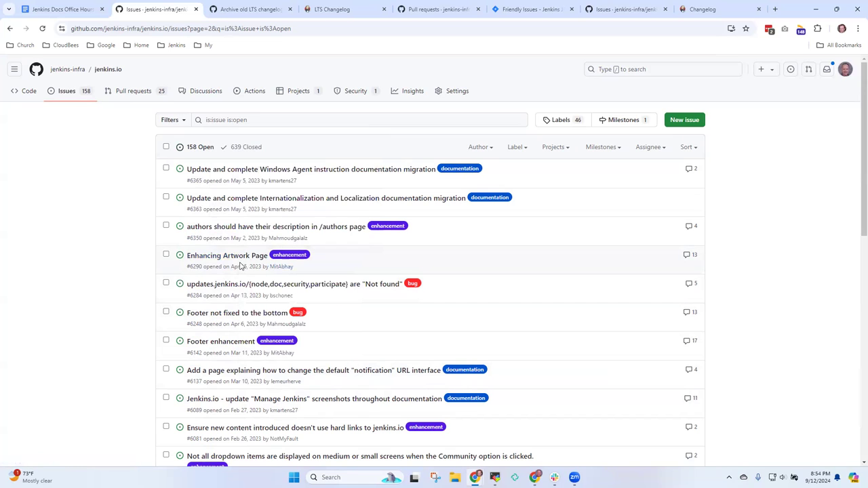
right_click(318, 231)
click(380, 239)
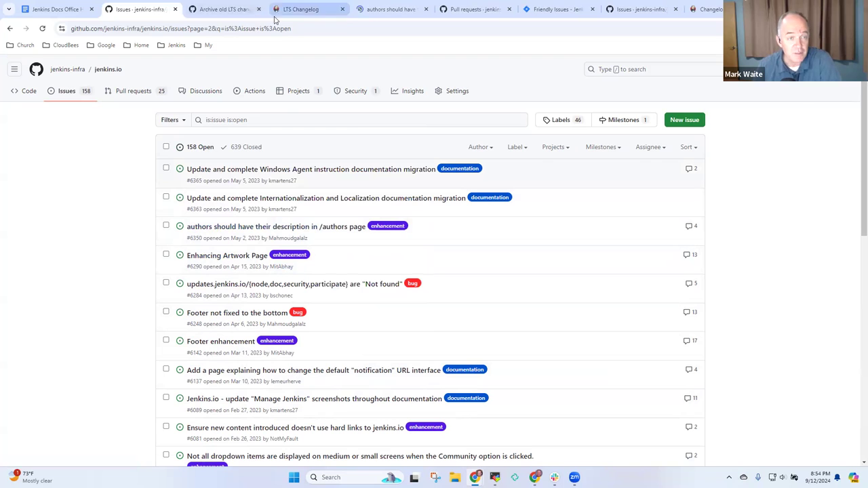
click(252, 9)
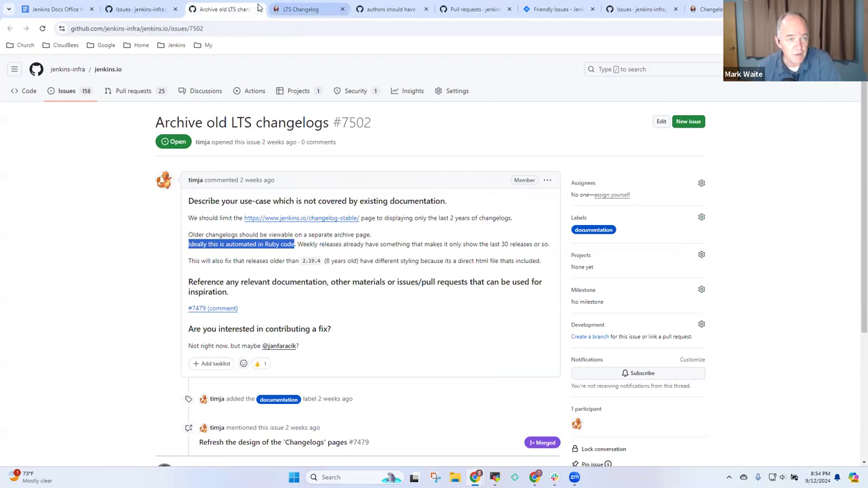
click(259, 9)
Switch to the /authors page description issue and review its suggestion and the prototype screenshots in its comments.
click(319, 9)
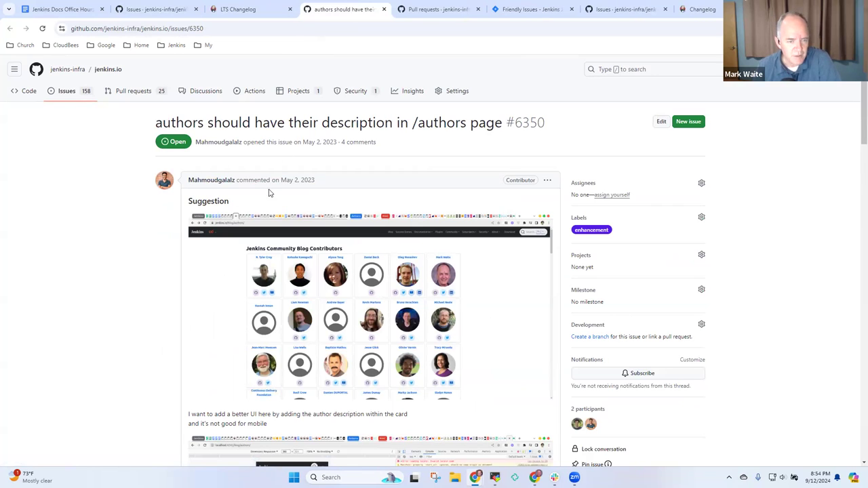
scroll(268, 194, down, 2)
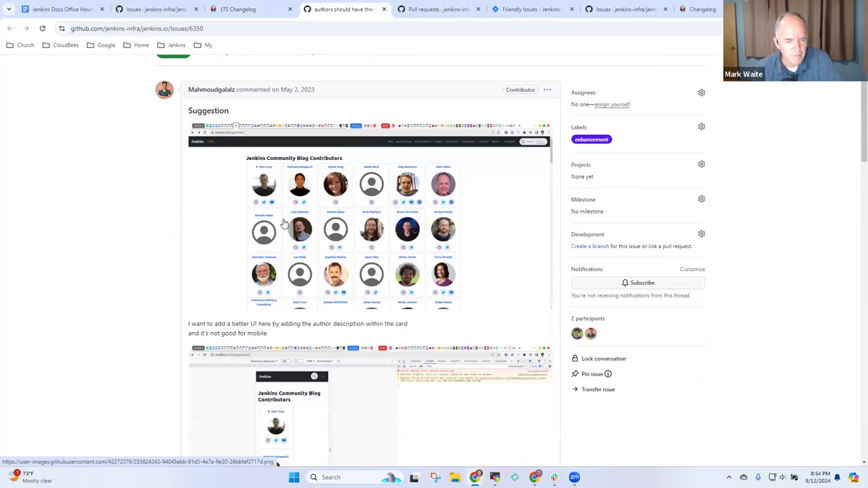
scroll(219, 225, down, 5)
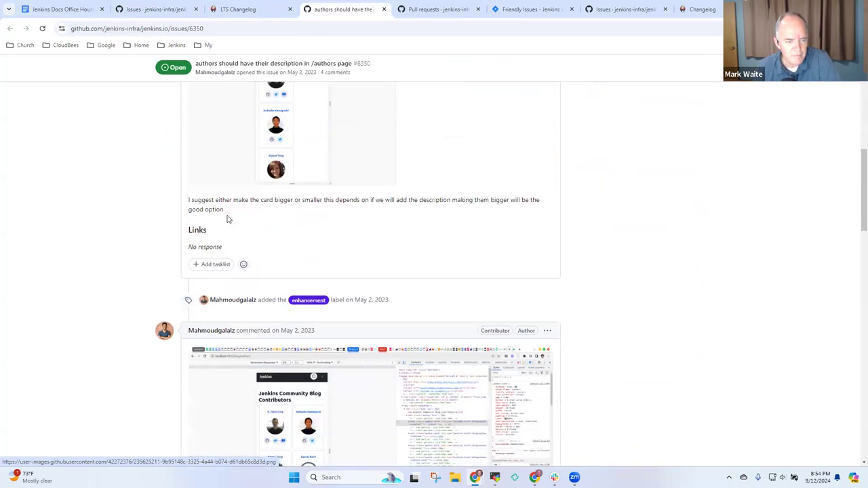
scroll(303, 206, down, 7)
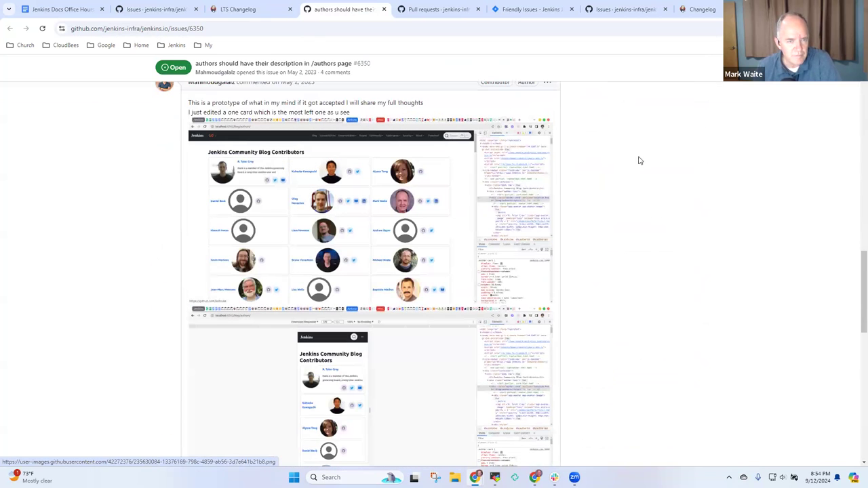
Read the remaining comments on the /authors page description issue and return to its original suggestion.
scroll(256, 171, down, 5)
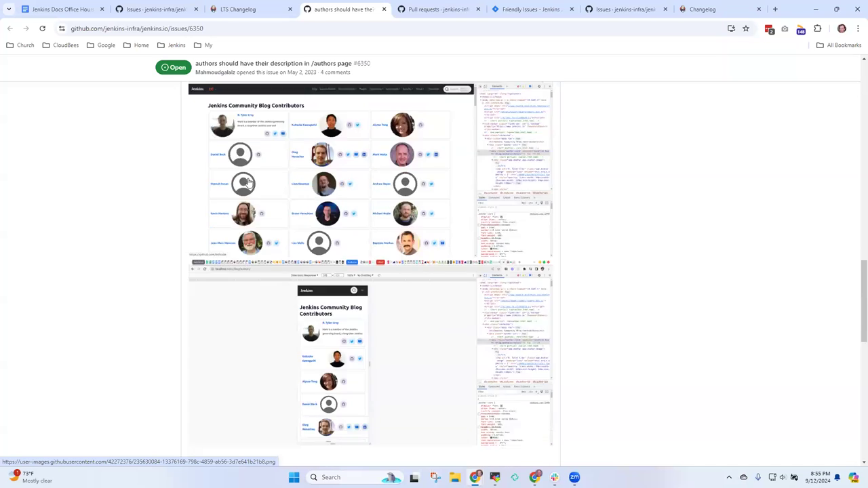
scroll(263, 166, down, 2)
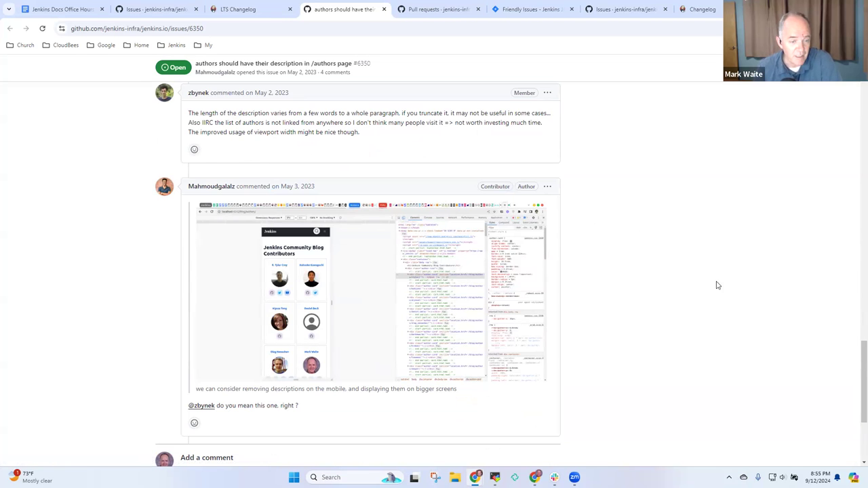
scroll(718, 286, down, 3)
scroll(726, 282, up, 2)
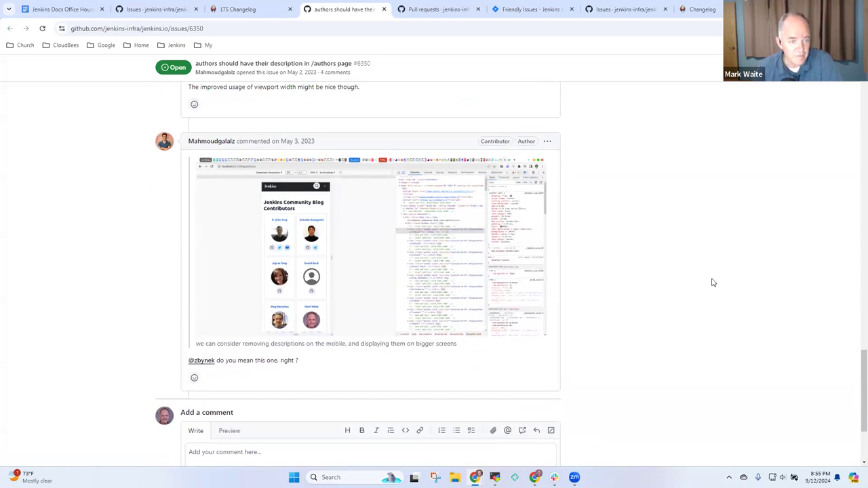
scroll(714, 282, up, 2)
scroll(516, 275, up, 5)
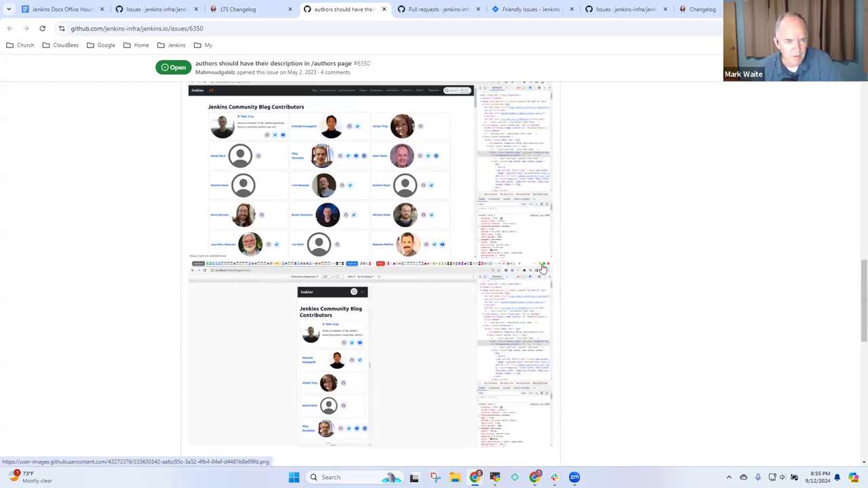
scroll(536, 275, up, 3)
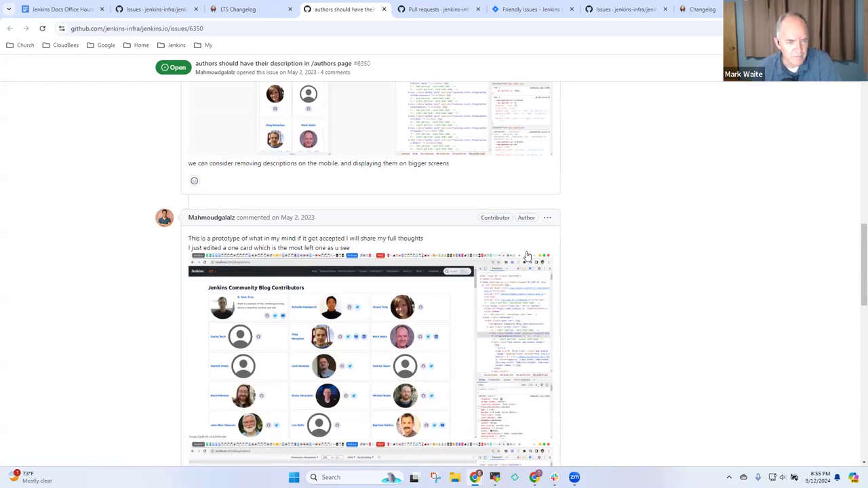
scroll(664, 266, up, 5)
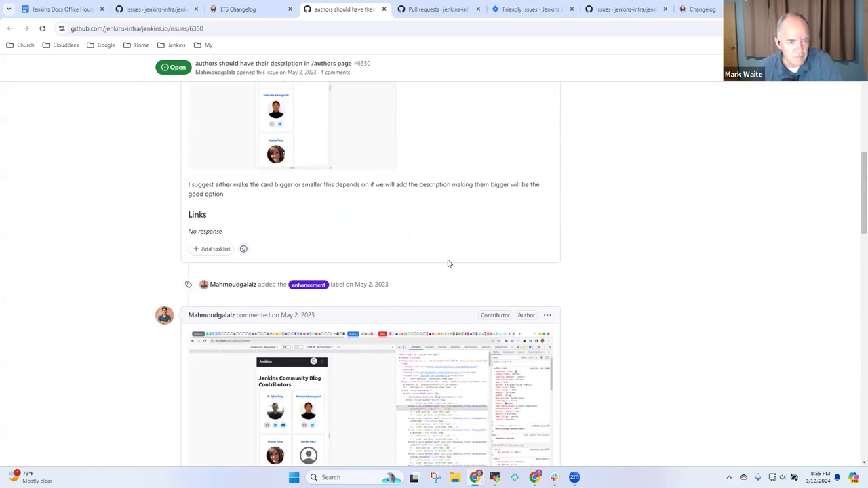
scroll(447, 264, up, 7)
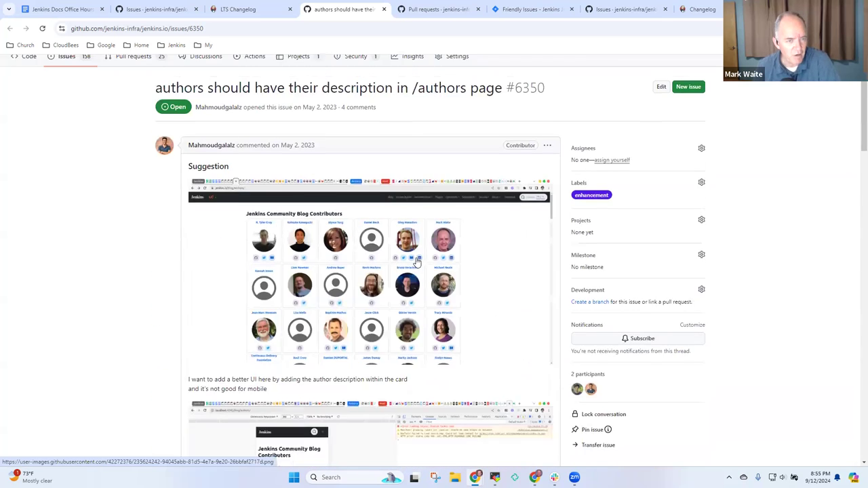
scroll(417, 263, up, 1)
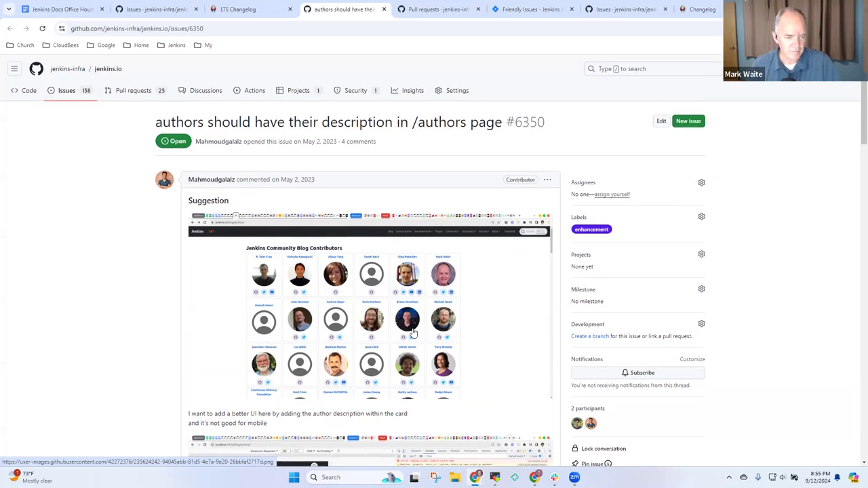
Go through the issue's mobile and desktop prototypes and the reply about description length once more, ending back at the issue title.
scroll(415, 333, down, 3)
scroll(434, 329, down, 3)
scroll(441, 324, down, 2)
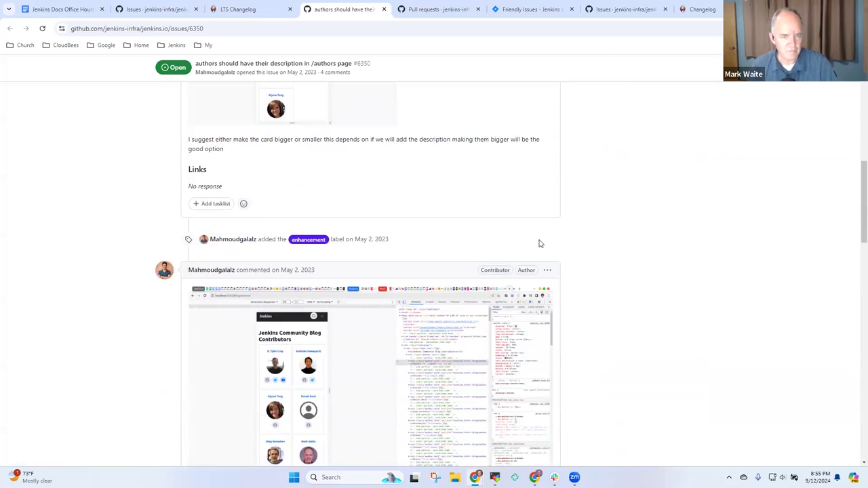
scroll(341, 285, down, 3)
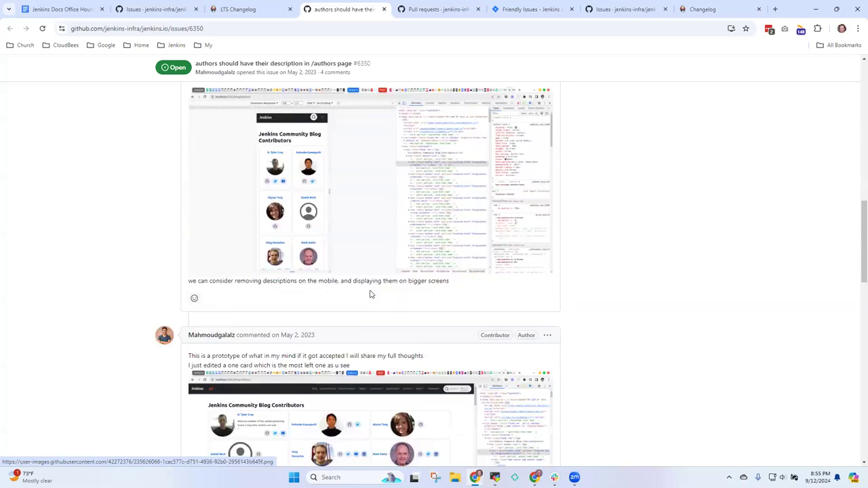
scroll(374, 294, down, 3)
scroll(407, 301, down, 5)
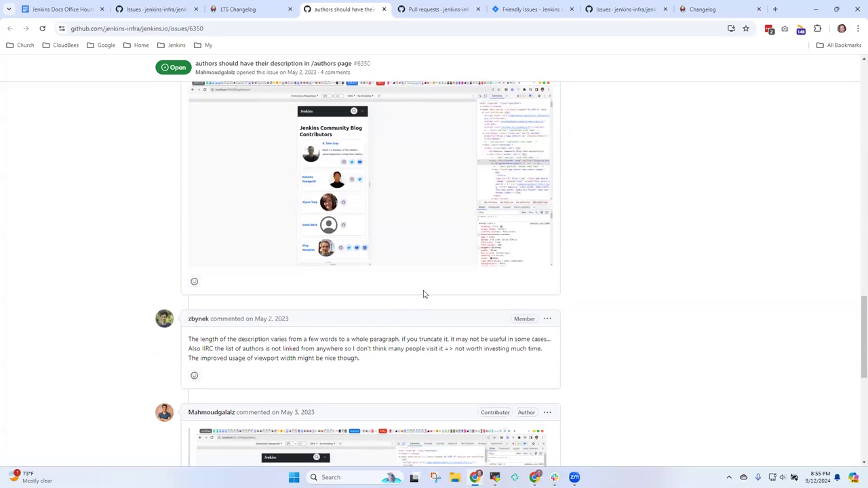
scroll(374, 312, down, 3)
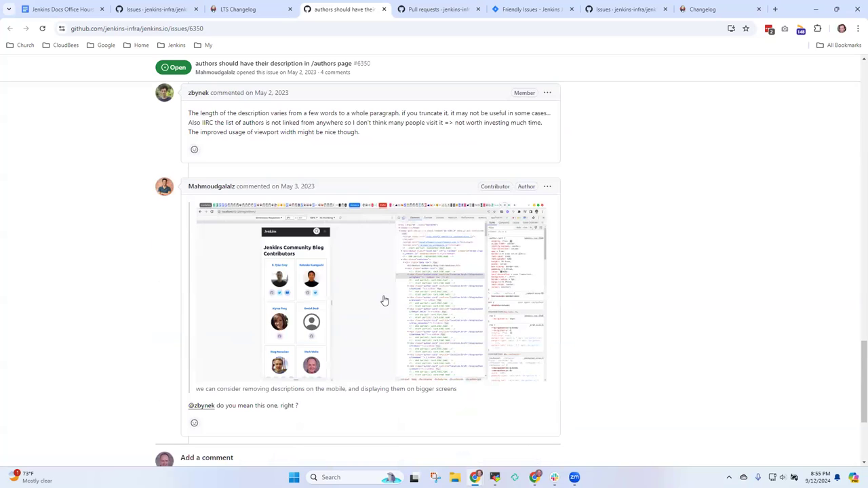
scroll(407, 299, down, 3)
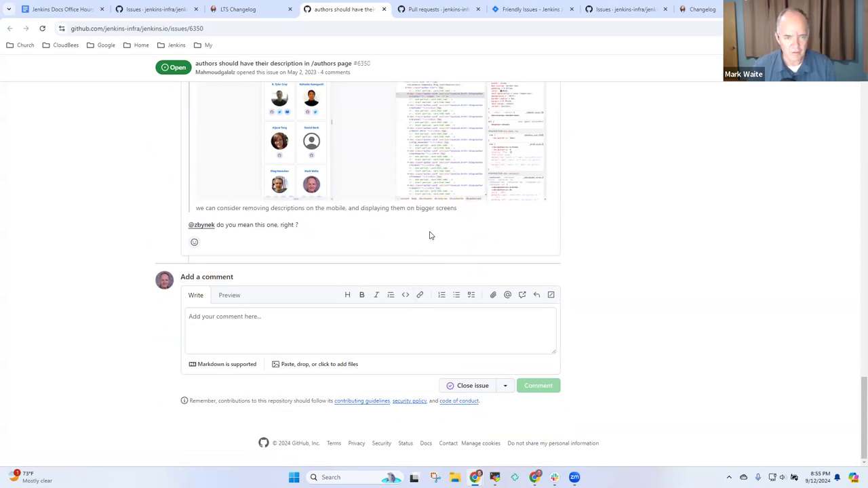
scroll(492, 266, up, 3)
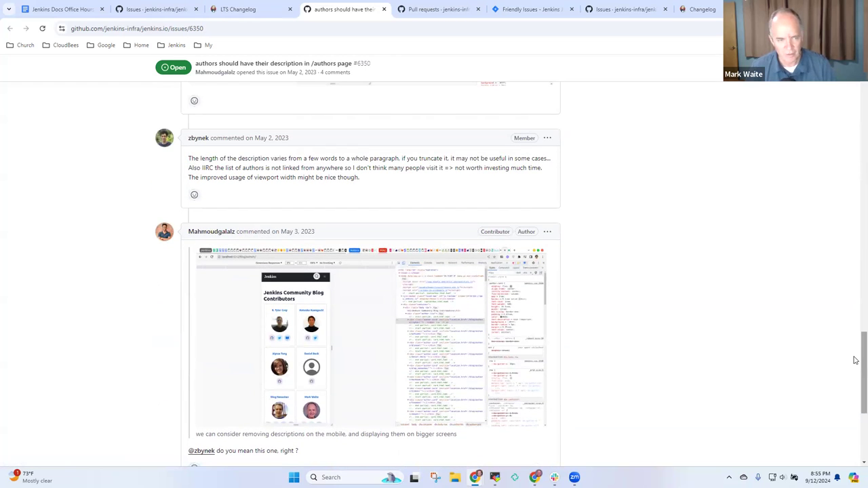
drag(863, 358, 852, 68)
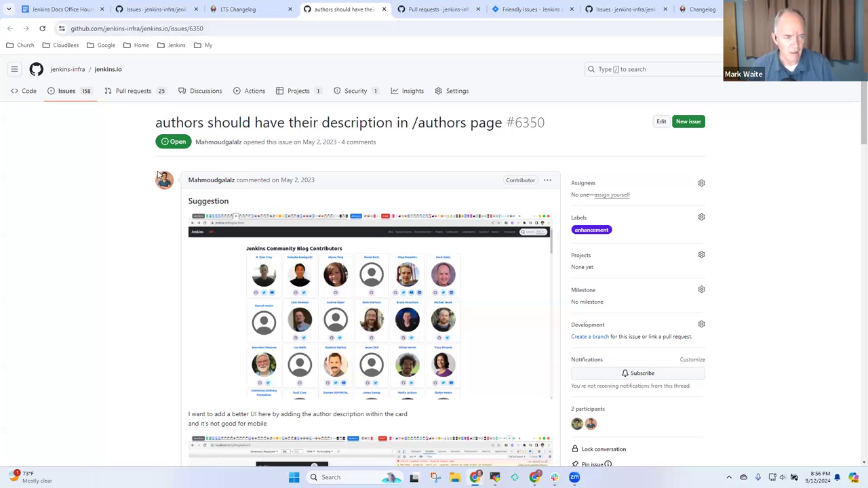
Open the Jenkins website in a new tab beside the issue and go to the blog page of the newest post's author.
right_click(346, 10)
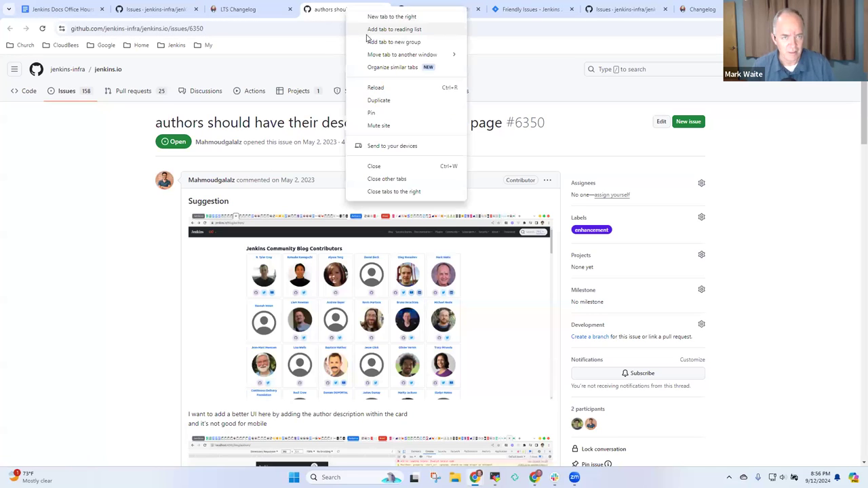
click(370, 16)
click(171, 48)
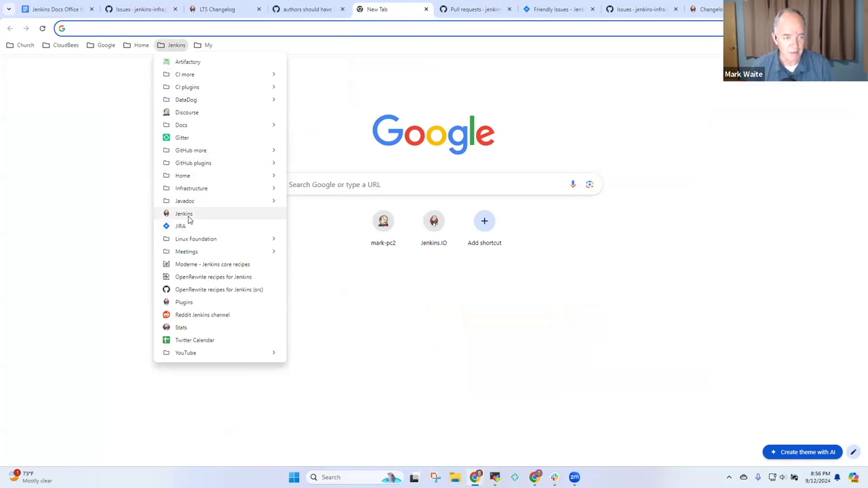
click(188, 215)
click(369, 69)
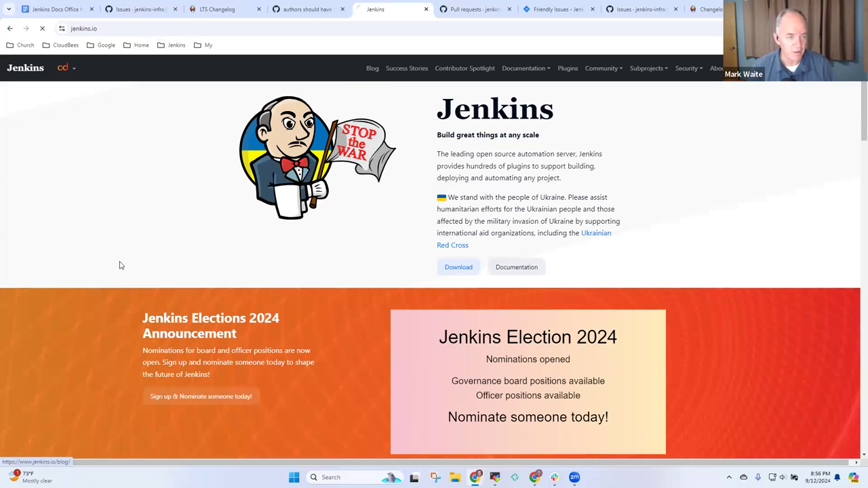
click(98, 367)
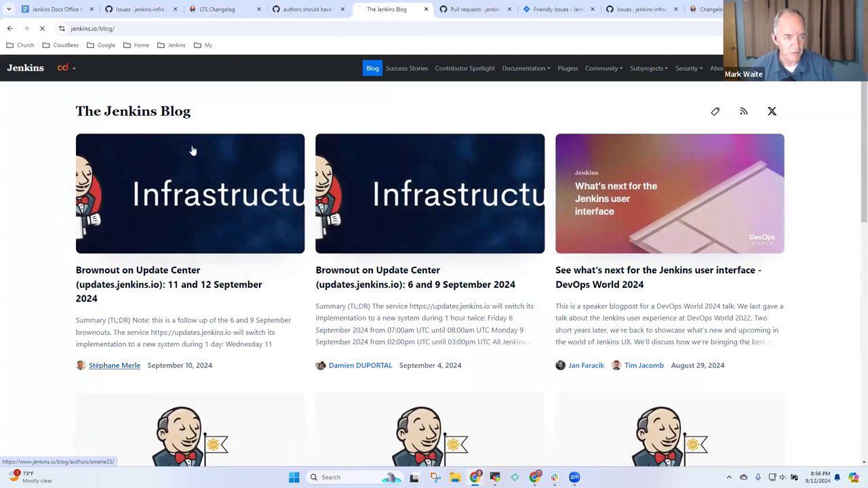
Shorten the author page address to jenkins.io/blog/authors/ and load the blog contributors page.
click(216, 30)
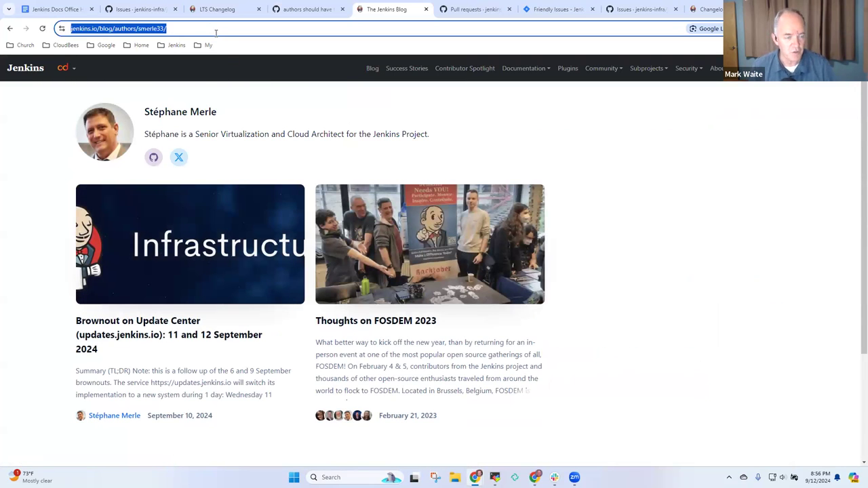
click(215, 30)
key(BackSpace)
key(BackSpace)
key(BackSpace)
key(BackSpace)
key(BackSpace)
key(BackSpace)
key(BackSpace)
key(BackSpace)
key(BackSpace)
key(Return)
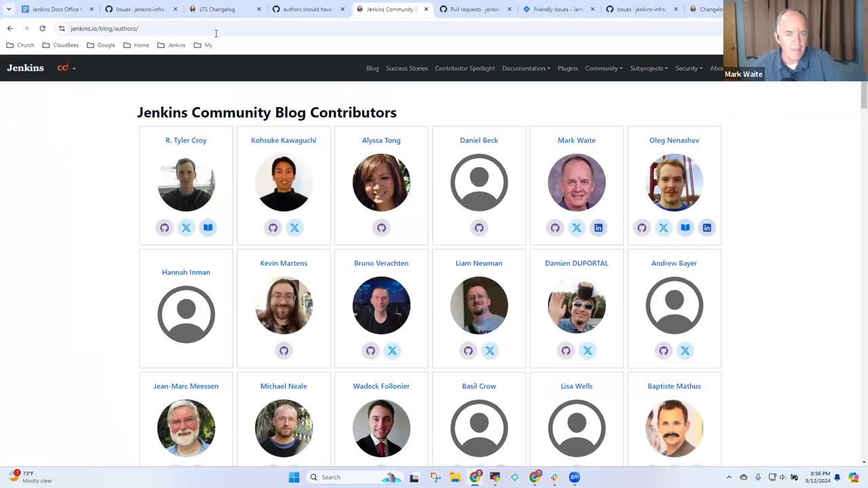
Return to the /authors page issue and open the desktop prototype screenshot from its comments in a new tab.
click(304, 13)
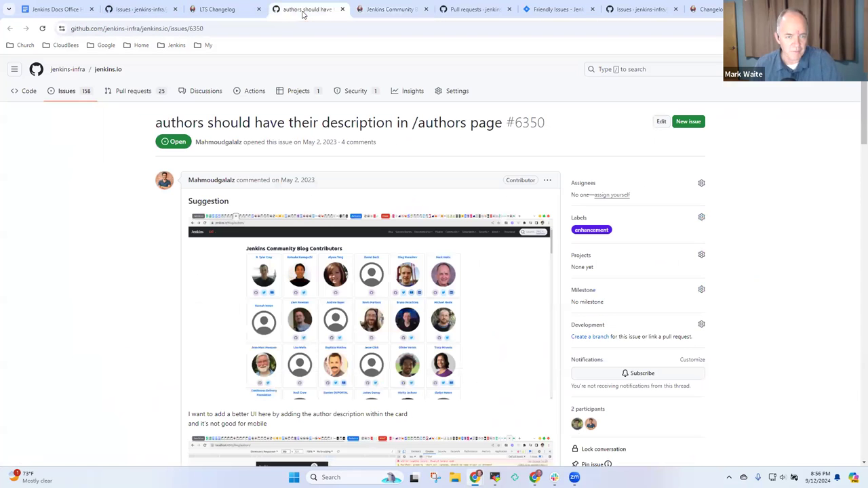
scroll(329, 243, down, 3)
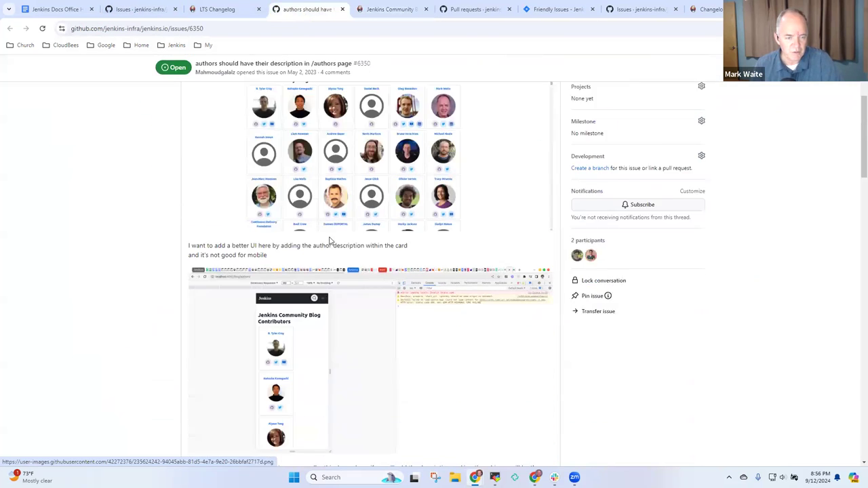
scroll(330, 236, down, 1)
scroll(300, 274, down, 3)
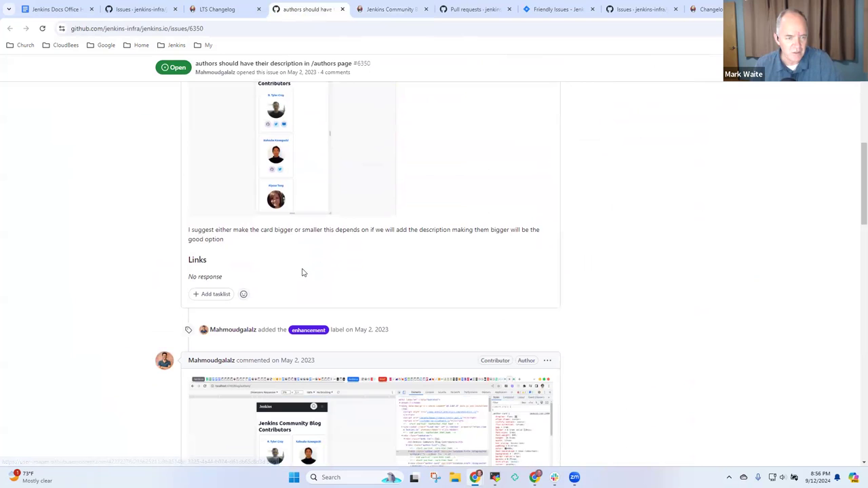
scroll(317, 256, down, 5)
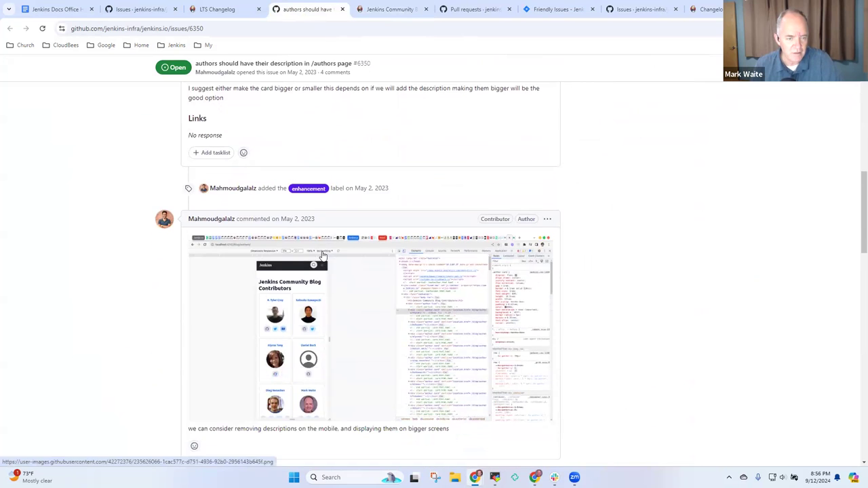
scroll(339, 253, up, 2)
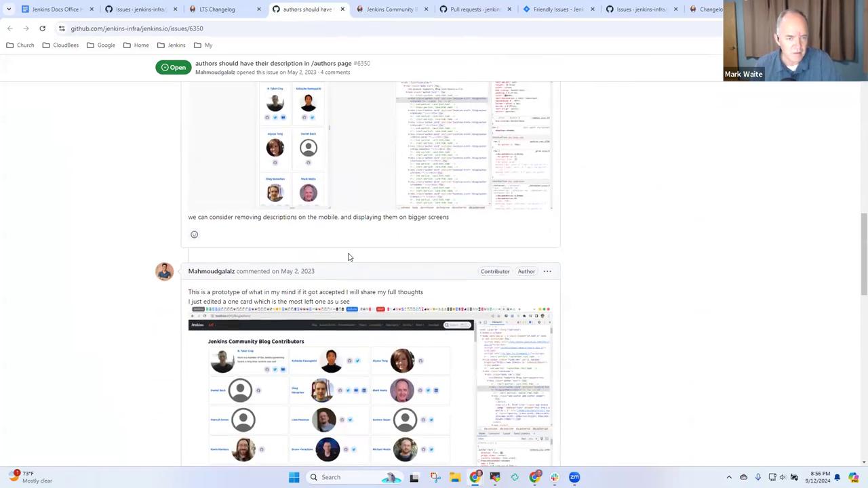
scroll(348, 260, down, 3)
scroll(351, 260, down, 3)
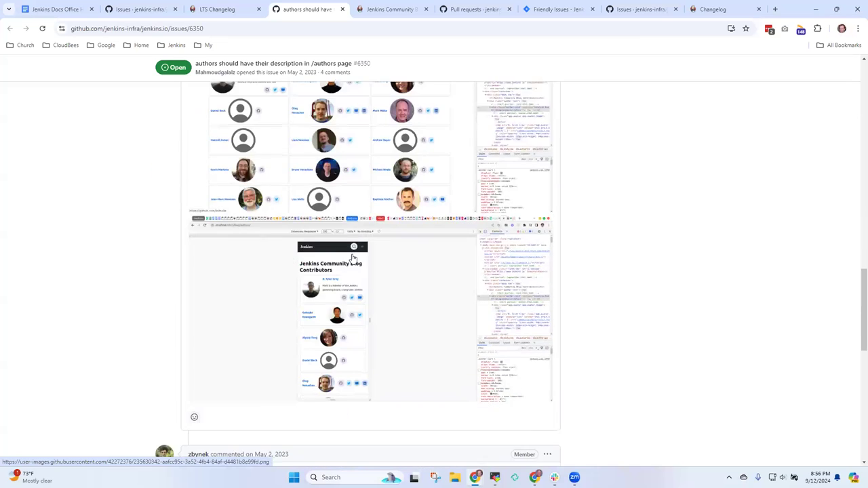
scroll(355, 254, up, 2)
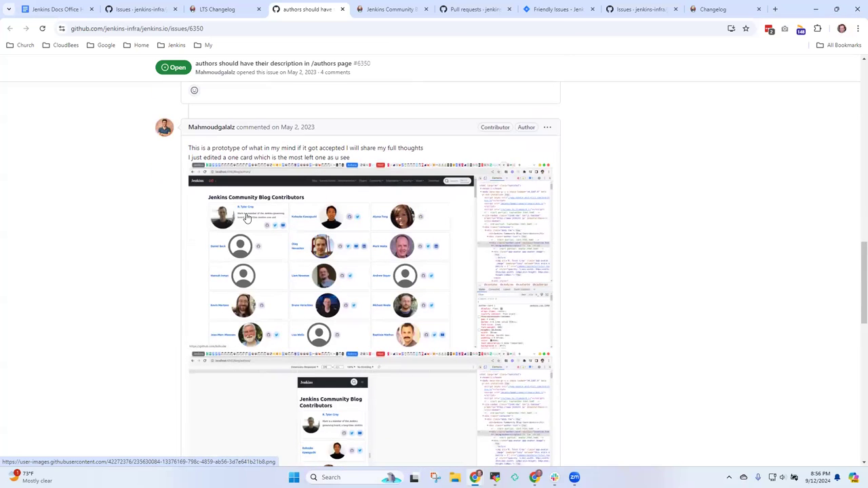
click(273, 244)
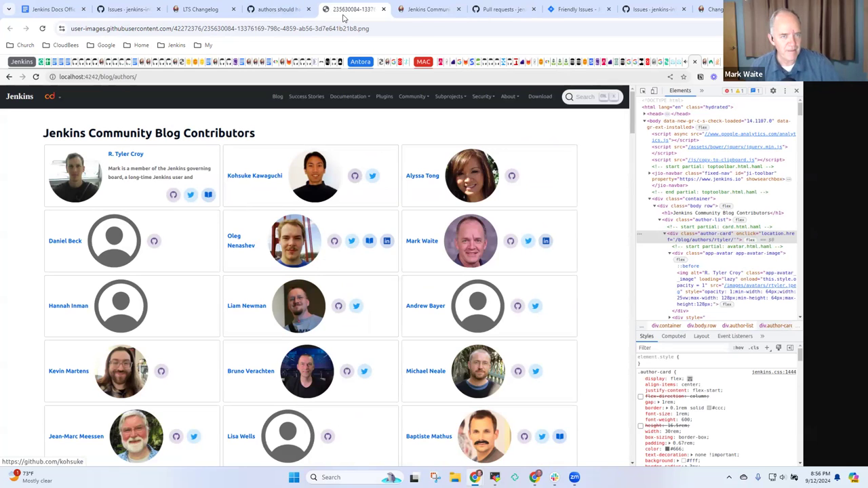
Go back to the issue and highlight the member's May 2, 2023 comment on varying description lengths and viewport width.
click(278, 9)
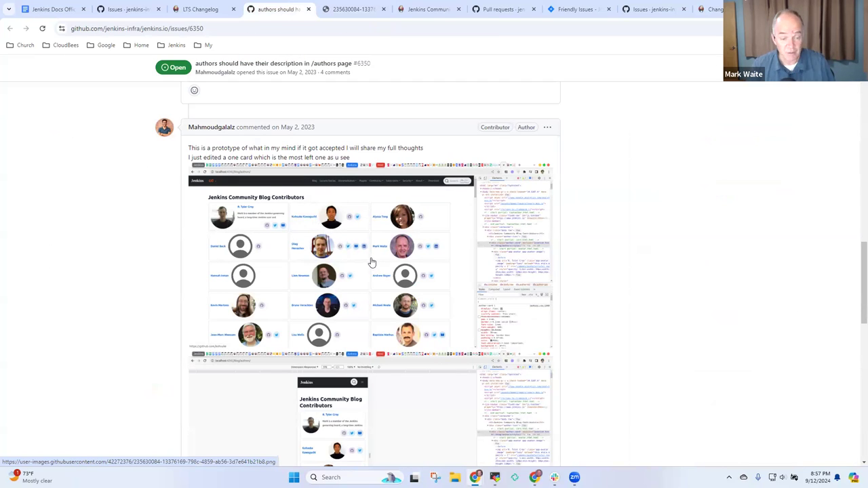
scroll(384, 241, down, 1)
scroll(384, 241, down, 5)
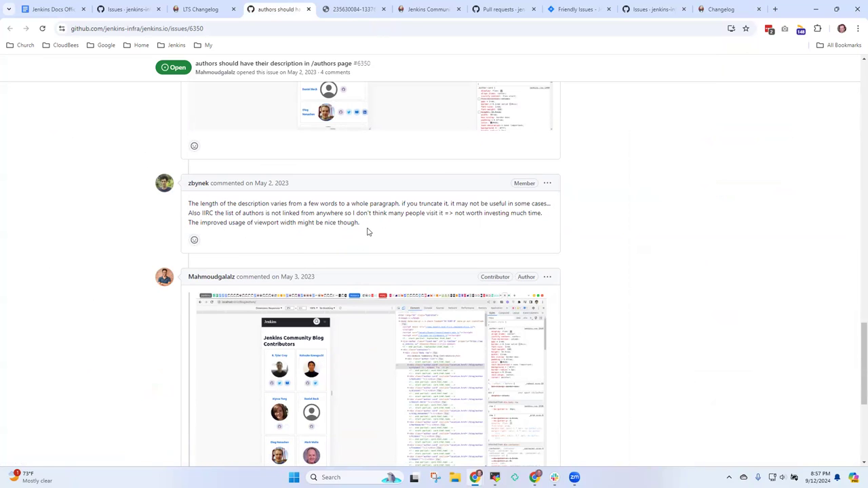
drag(364, 230, 174, 205)
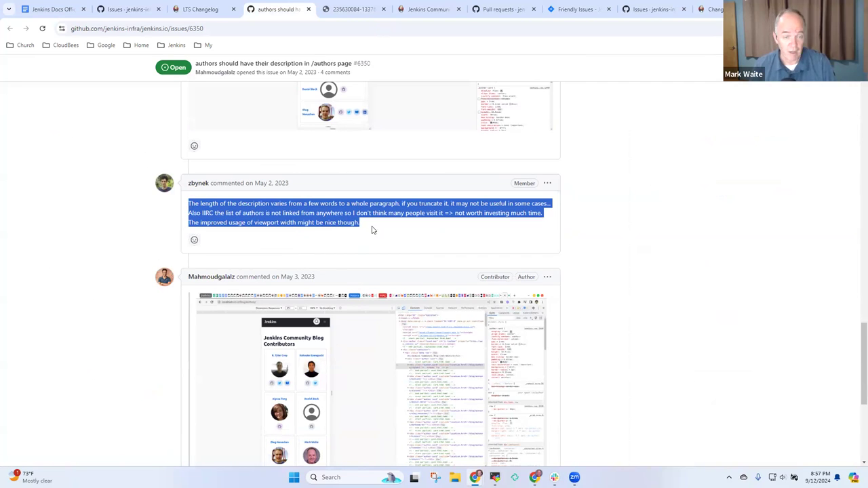
click(221, 200)
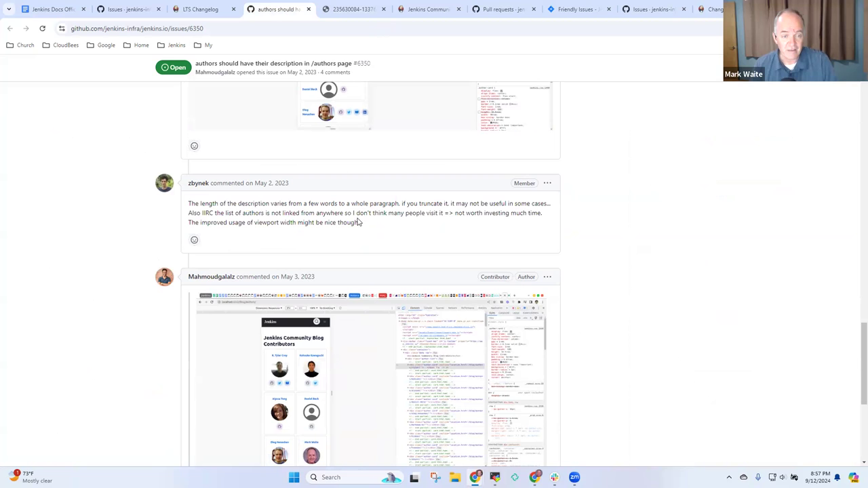
drag(370, 228, 182, 211)
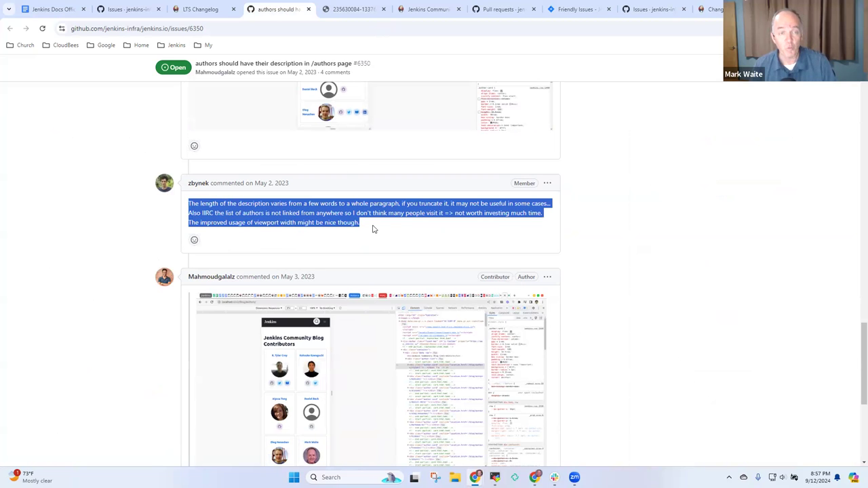
Close the tab showing the prototype screenshot.
click(350, 8)
click(384, 9)
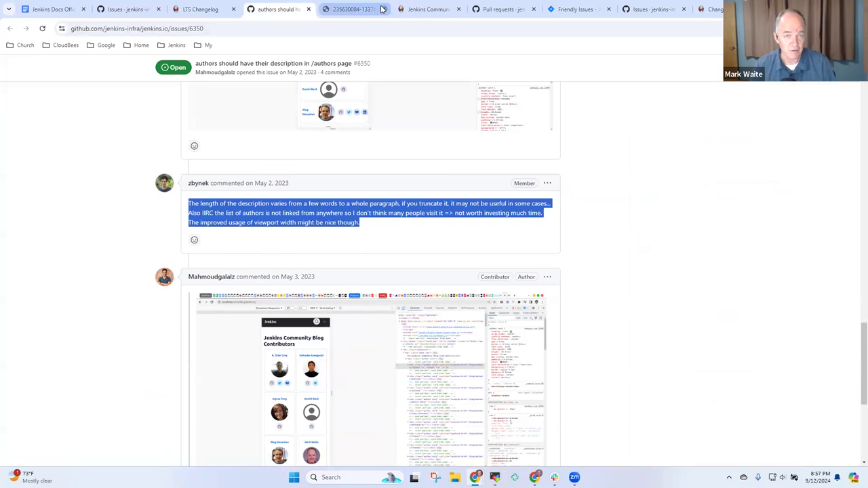
On the blog contributors page, view the author pages of the first row's fifth contributor and the third row's third contributor, returning each time.
click(350, 8)
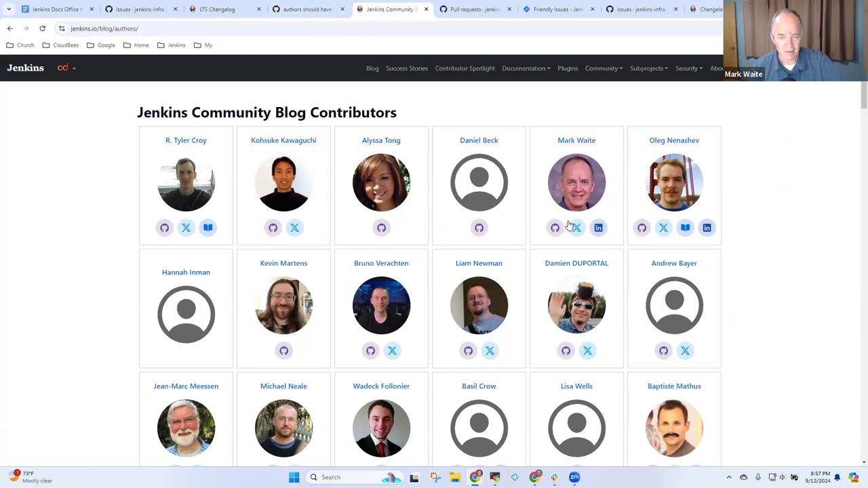
click(570, 144)
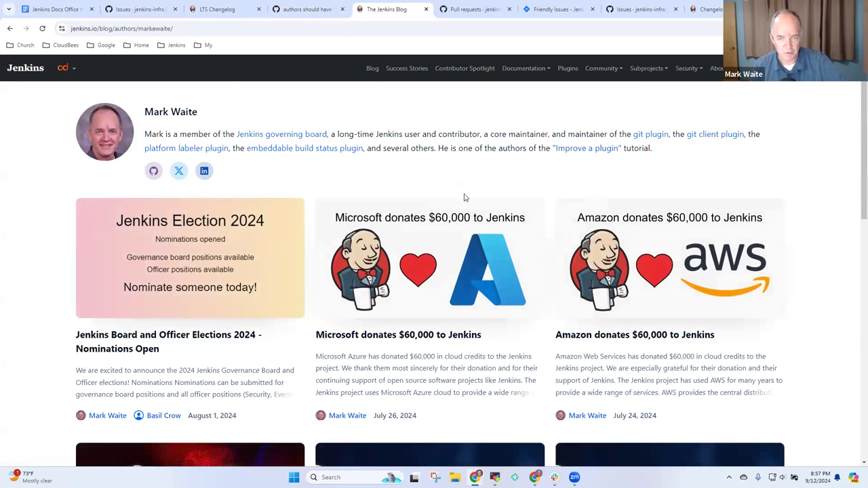
click(8, 29)
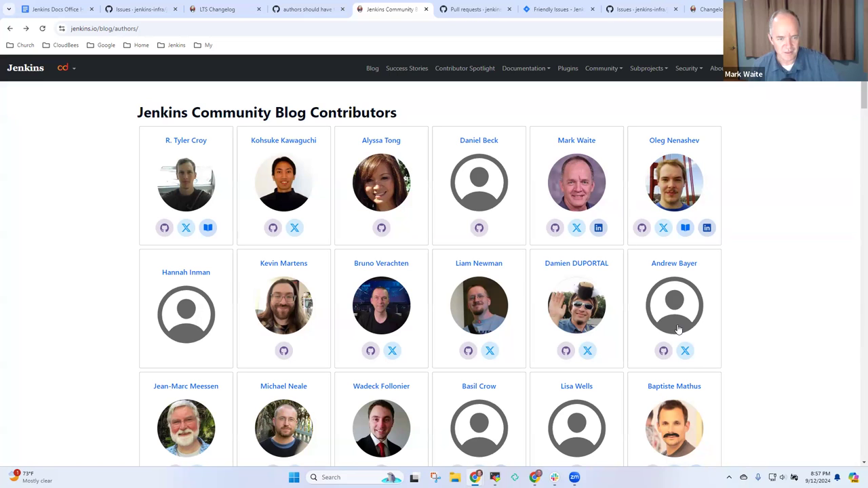
click(394, 386)
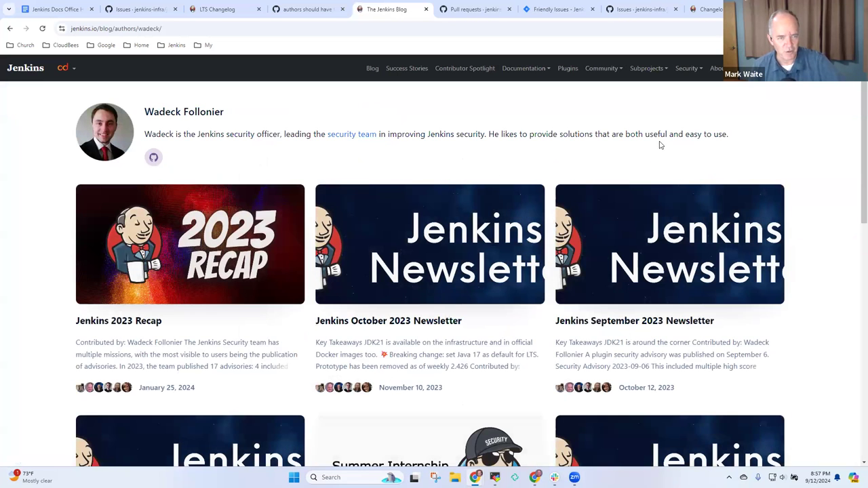
click(10, 29)
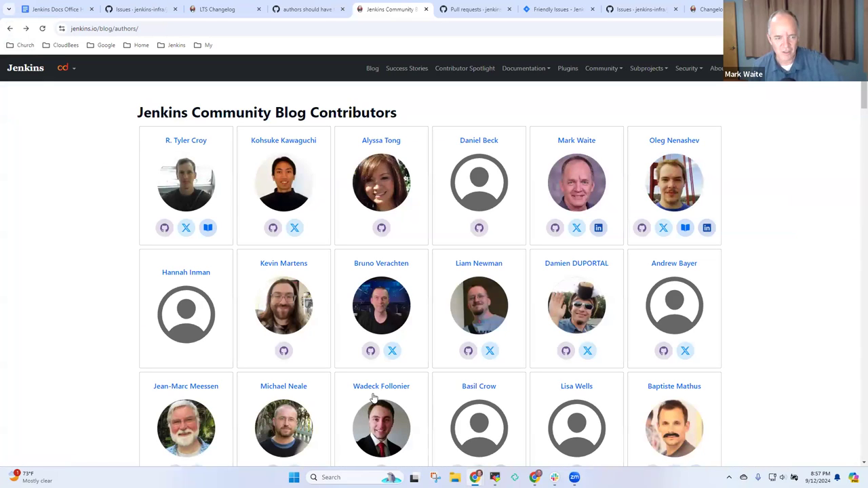
Open the author page of the fourth row's last contributor, highlight the "This author has no biography defined" text, and return to the contributors list.
scroll(453, 414, down, 3)
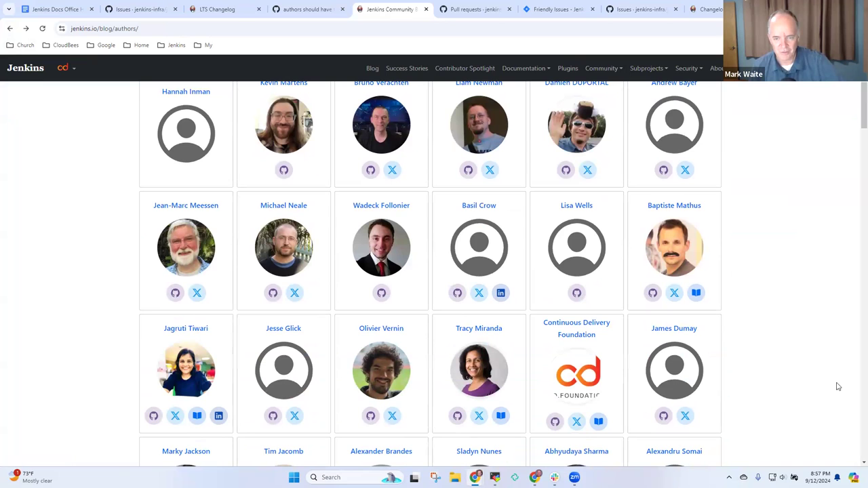
click(675, 329)
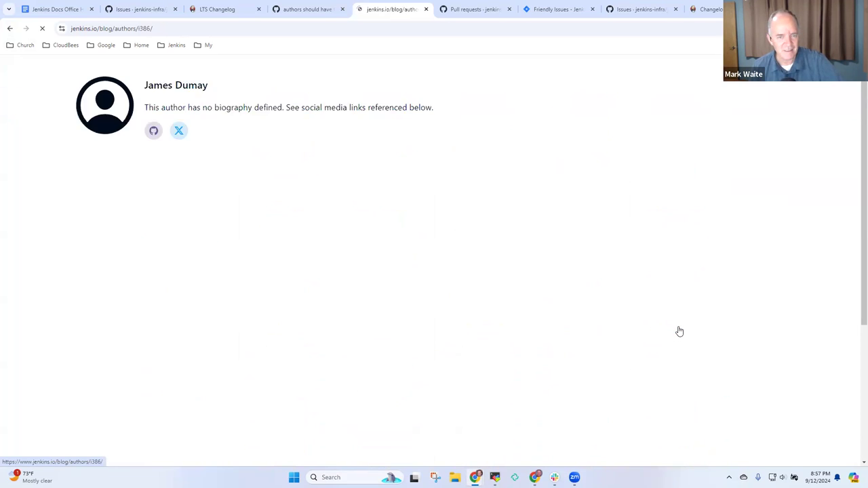
drag(434, 135, 145, 137)
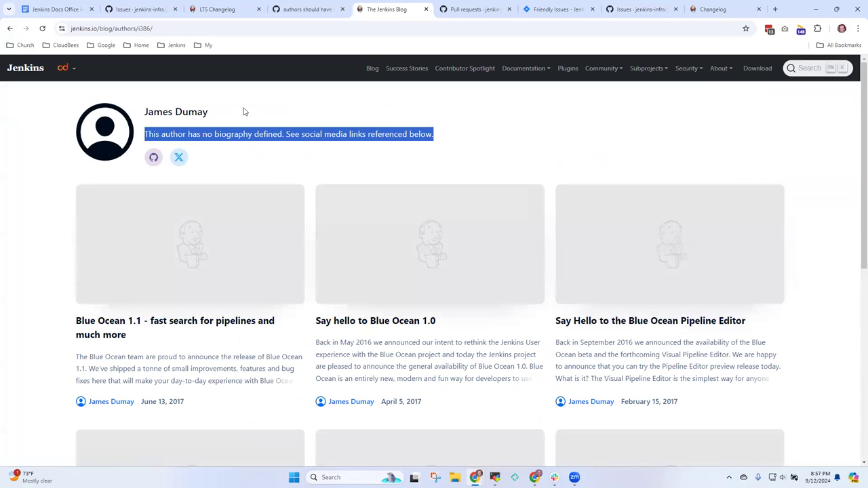
click(11, 29)
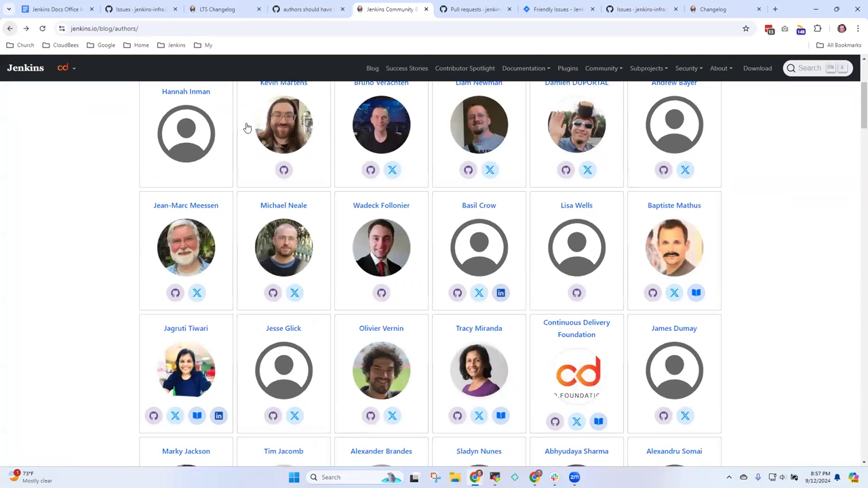
Look through the blog contributors list and open the first contributor's author page to view the biography and posts.
scroll(560, 275, up, 3)
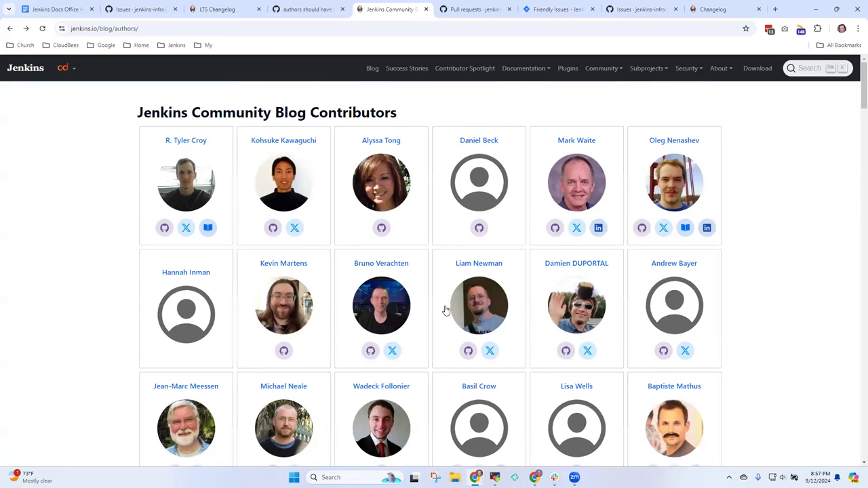
scroll(549, 350, down, 6)
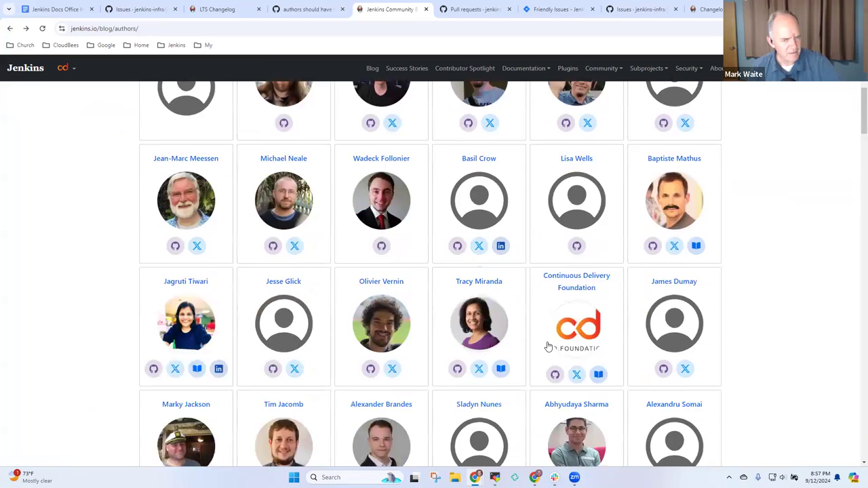
scroll(550, 345, down, 2)
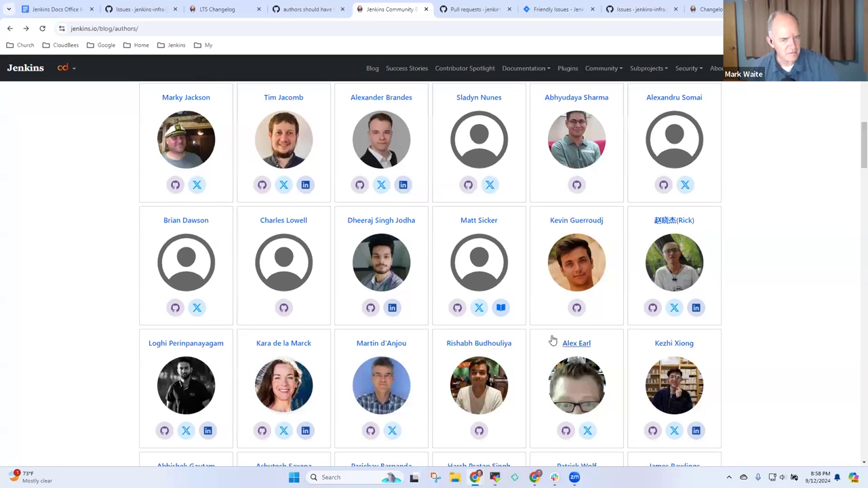
scroll(555, 343, up, 5)
scroll(558, 343, up, 3)
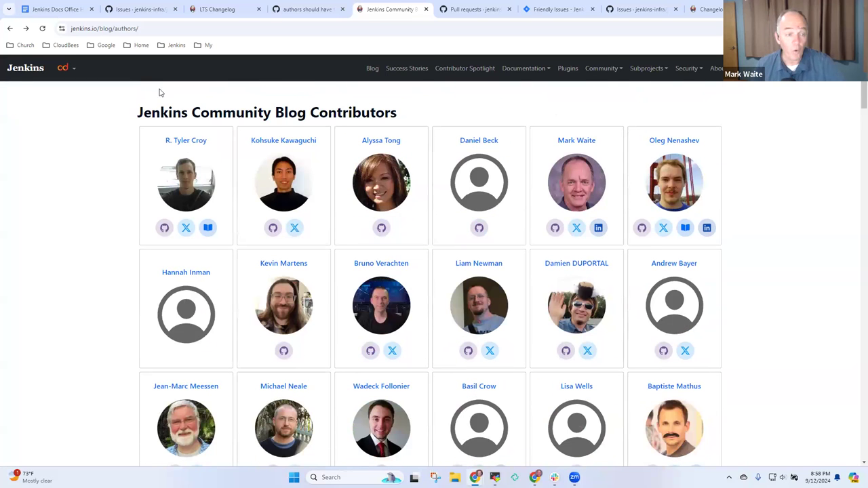
click(192, 147)
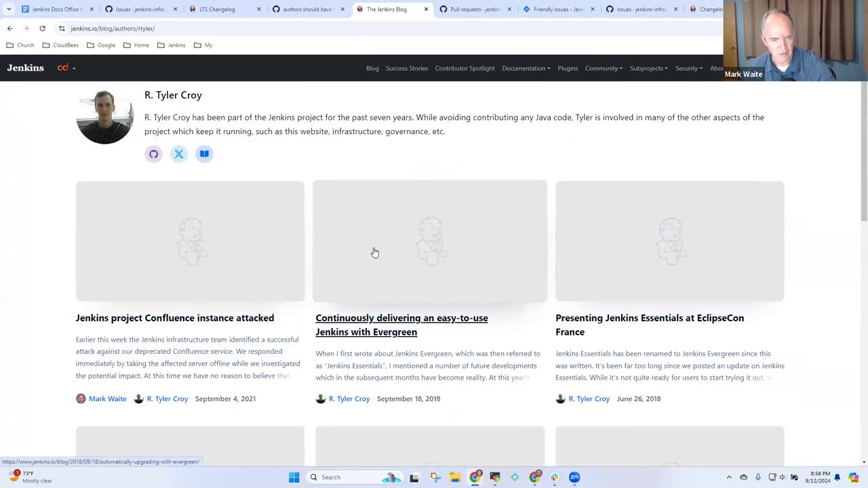
scroll(374, 252, down, 5)
scroll(431, 264, up, 5)
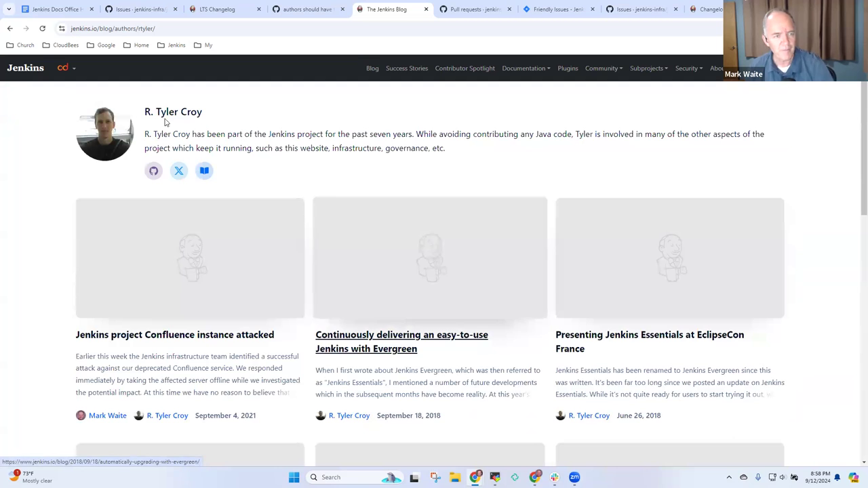
Go back to the contributors list, view the second contributor's author page, and return to the list.
click(11, 28)
click(277, 142)
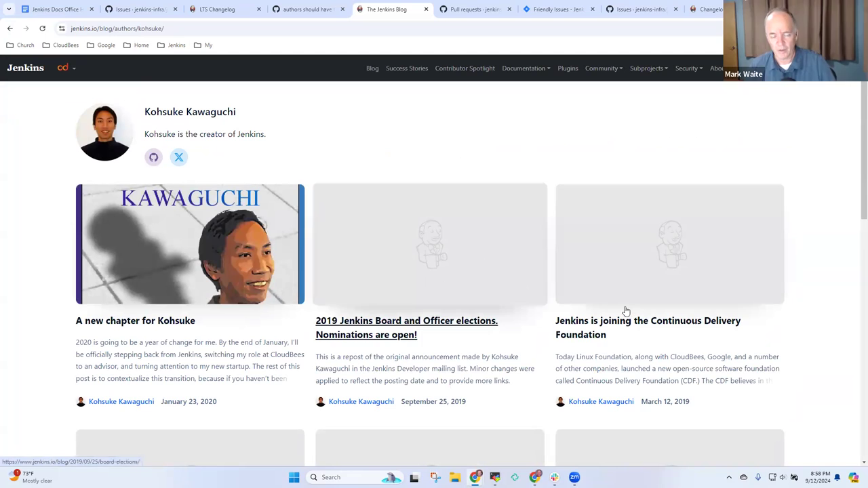
click(10, 28)
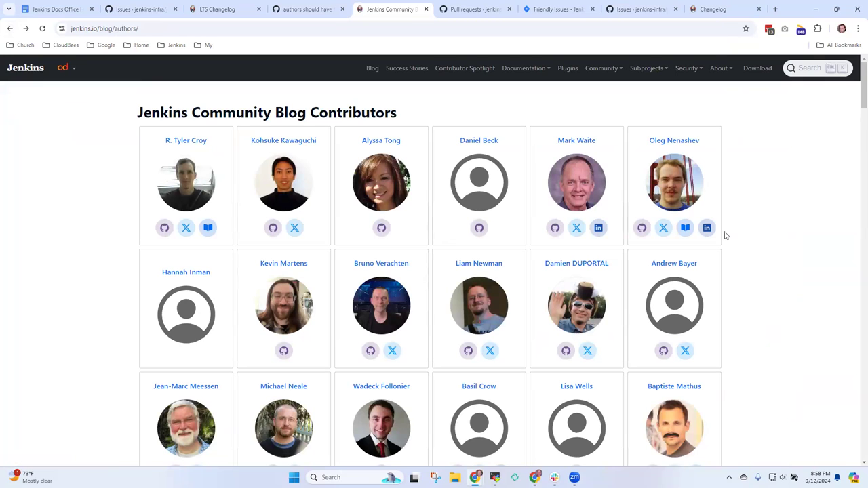
Reopen the first contributor's author page and highlight the biography's opening sentence about the past seven years in the Jenkins project.
click(184, 142)
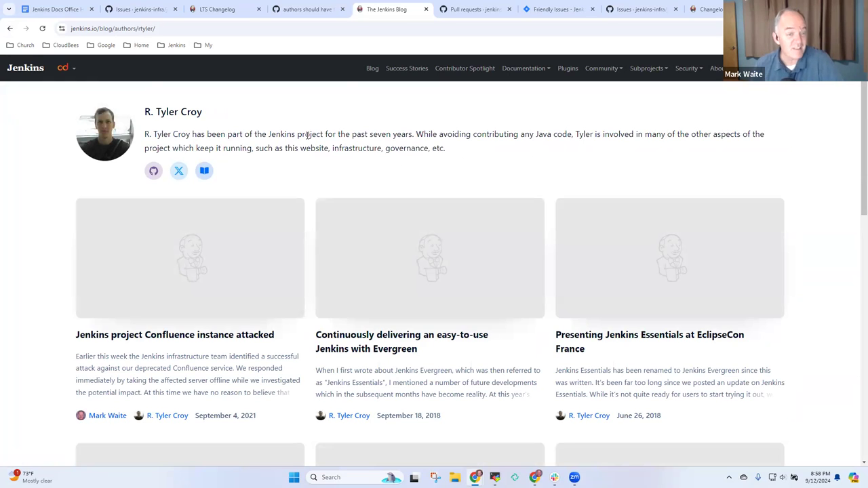
double_click(305, 135)
click(222, 135)
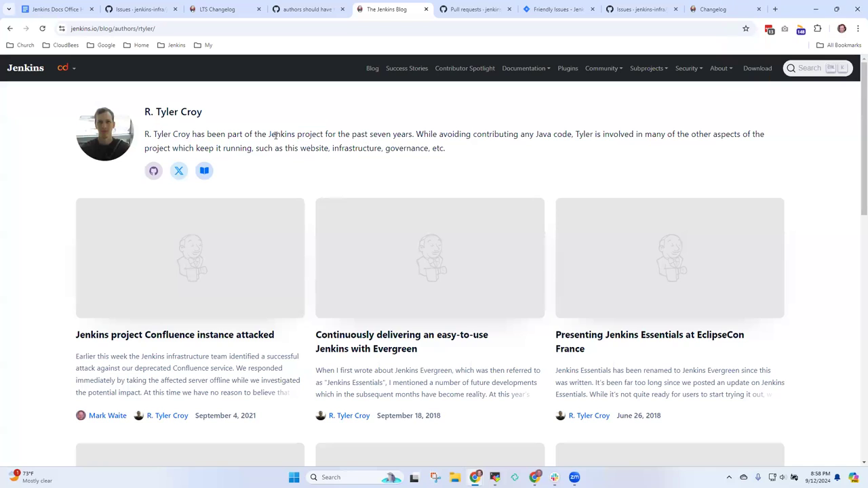
drag(393, 135, 331, 135)
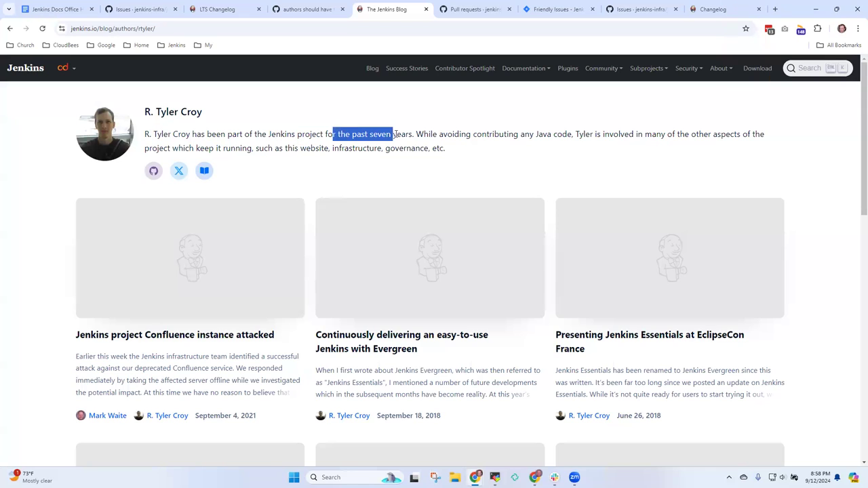
click(400, 135)
drag(413, 134, 146, 135)
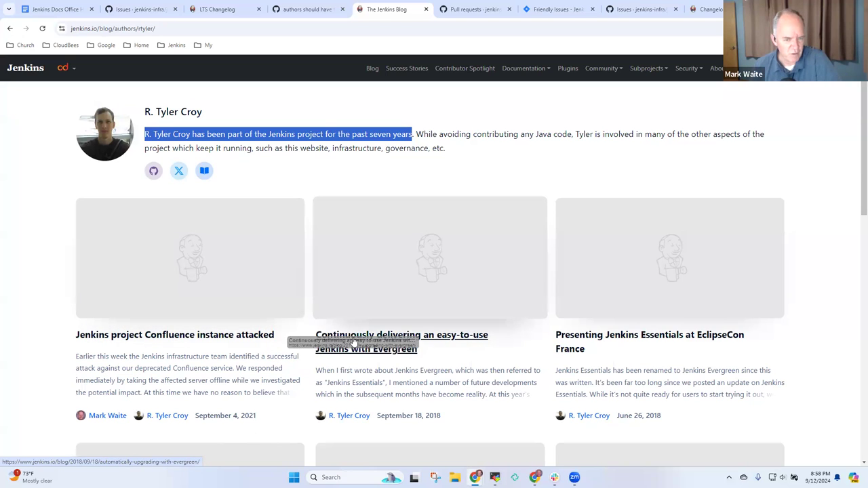
Check the third contributor's page, then open the page of the second row's last contributor and highlight the name and biography.
click(9, 29)
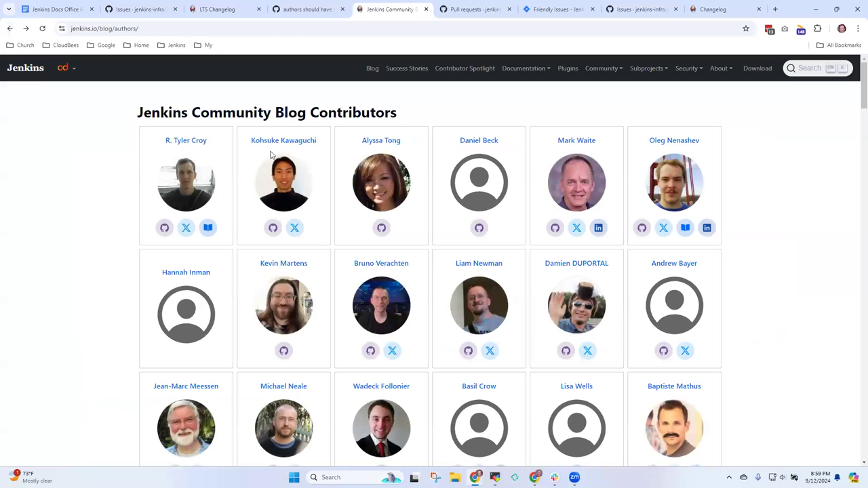
click(392, 142)
click(11, 29)
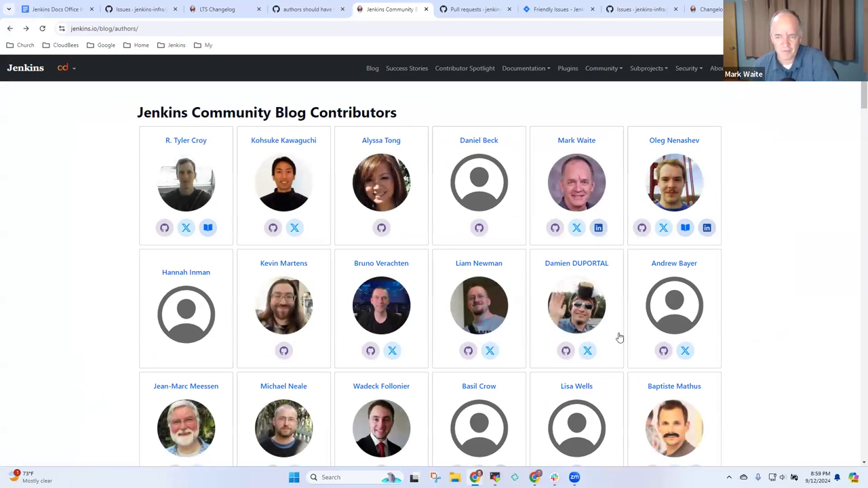
click(675, 263)
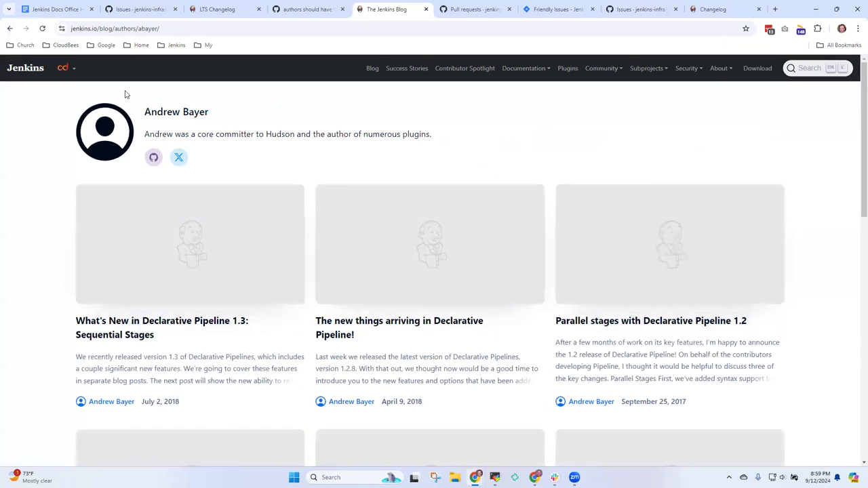
drag(446, 143, 136, 143)
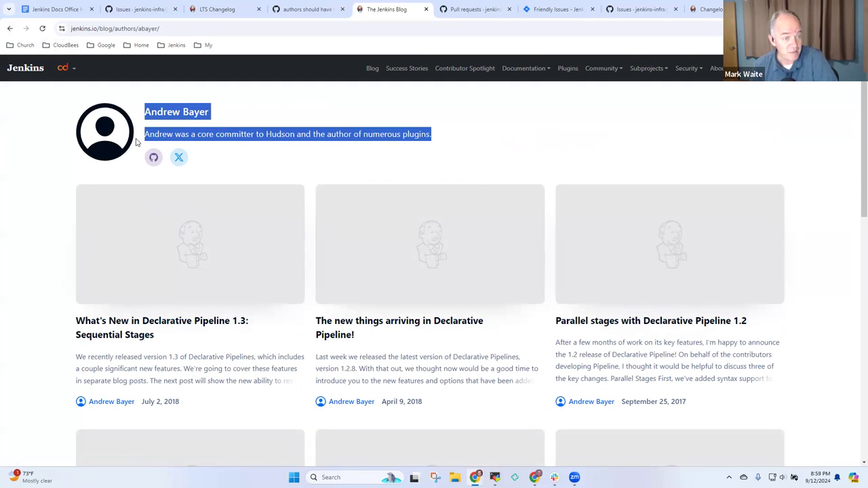
Open the author page of the first row's last contributor and highlight "board member" and "core maintainer" in the biography.
click(10, 30)
click(686, 139)
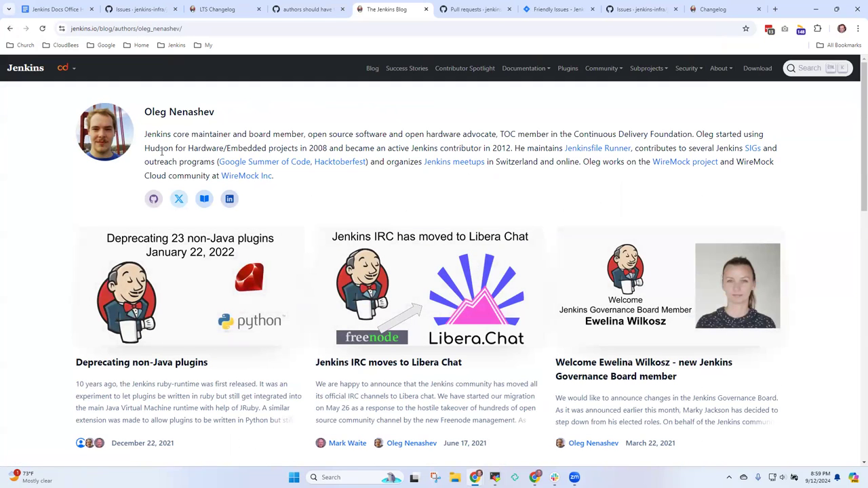
drag(145, 135, 303, 135)
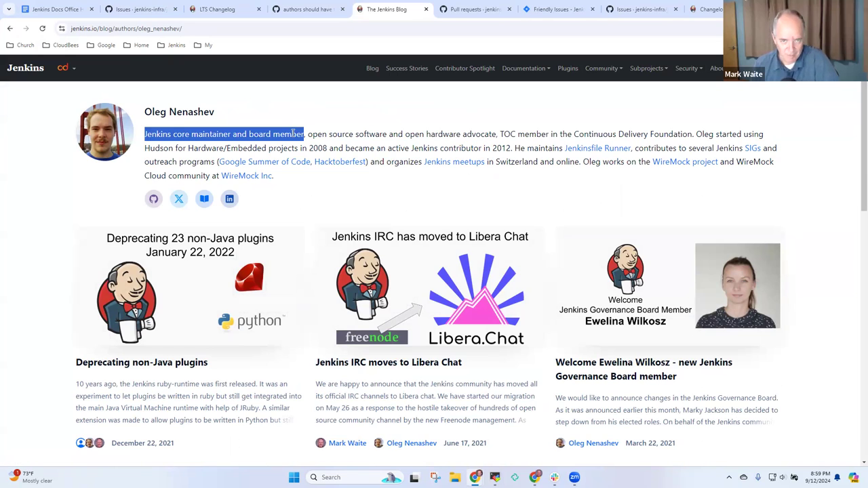
click(293, 133)
drag(249, 134, 294, 134)
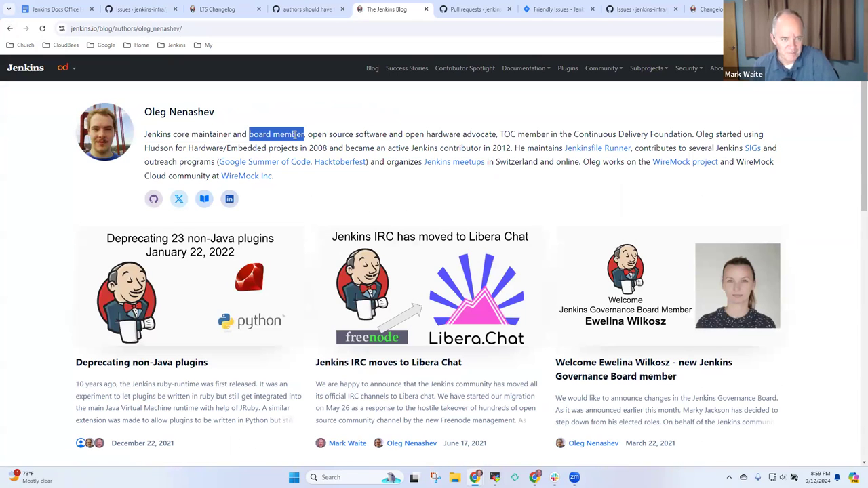
drag(173, 133, 231, 134)
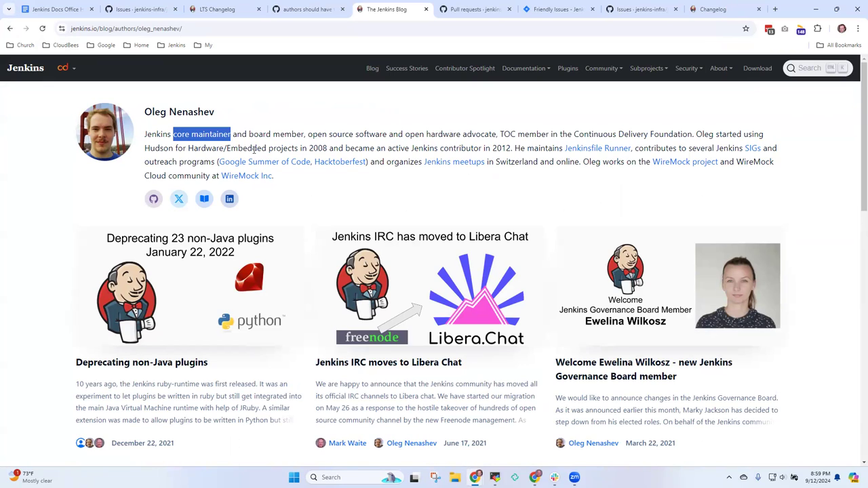
click(288, 134)
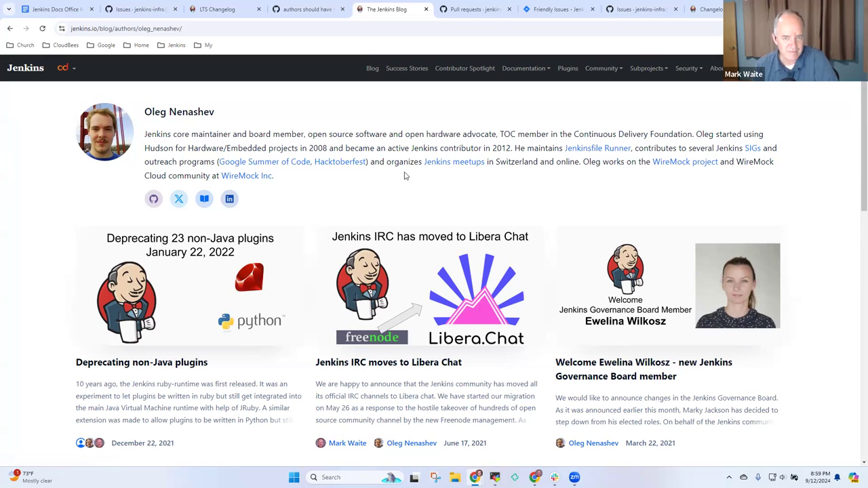
Follow the "WireMock project" and "WireMock Inc." links in the biography, returning to the author page after each.
click(679, 163)
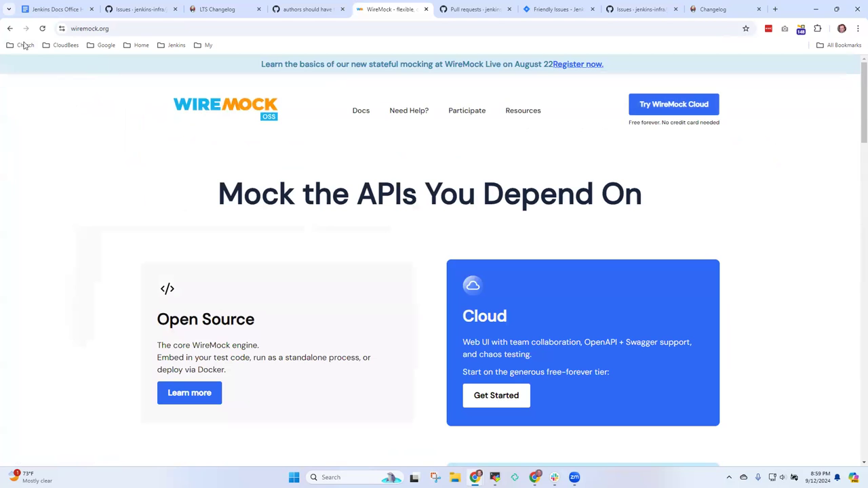
click(10, 29)
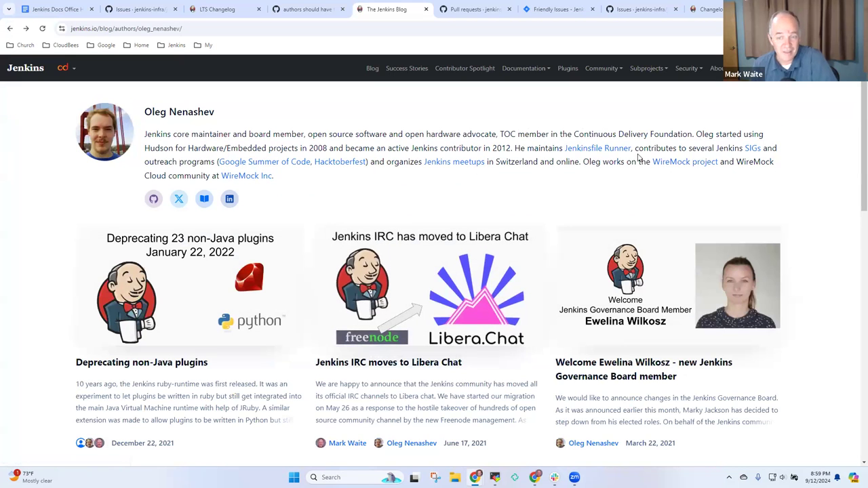
click(249, 180)
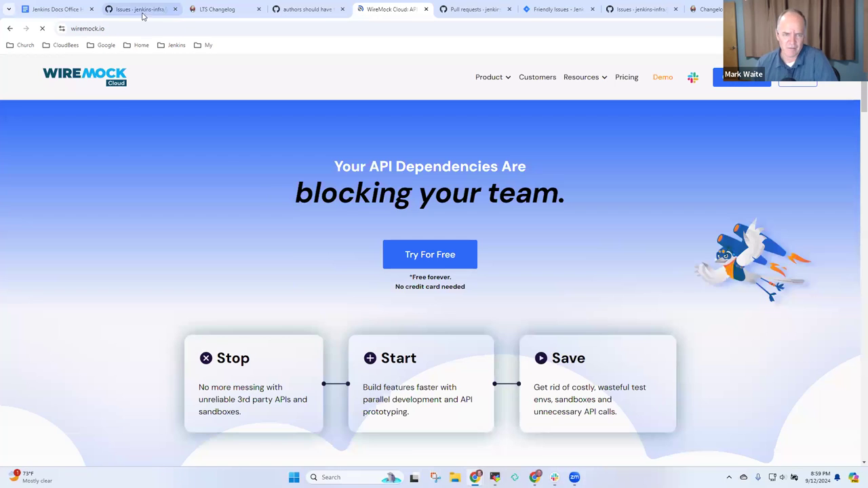
click(9, 29)
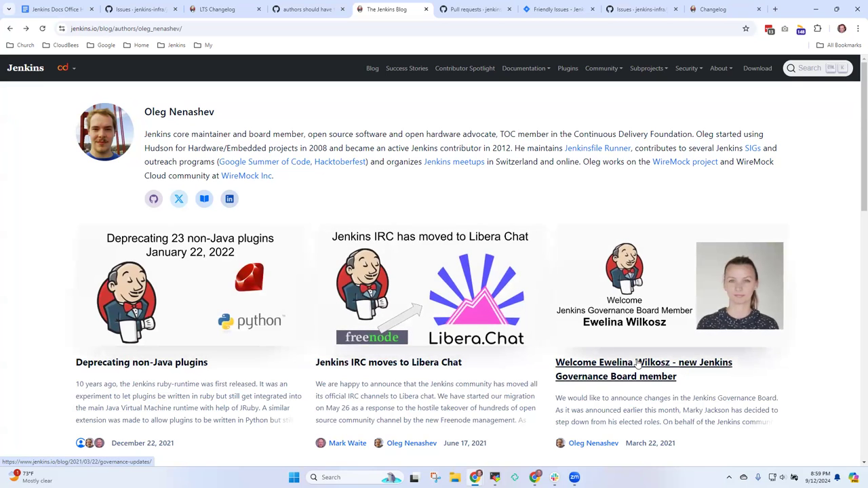
scroll(732, 382, down, 3)
scroll(719, 386, up, 3)
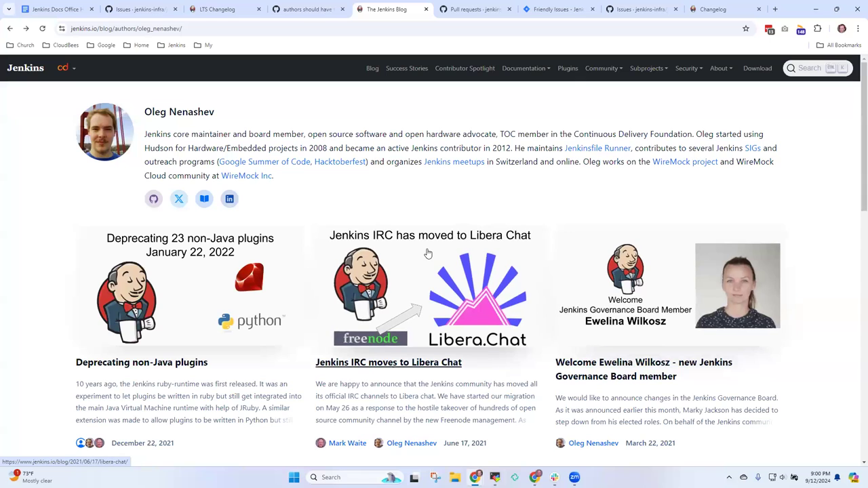
Check the author pages of the second and then the first listed contributor, returning to the blog contributors list after each.
click(9, 28)
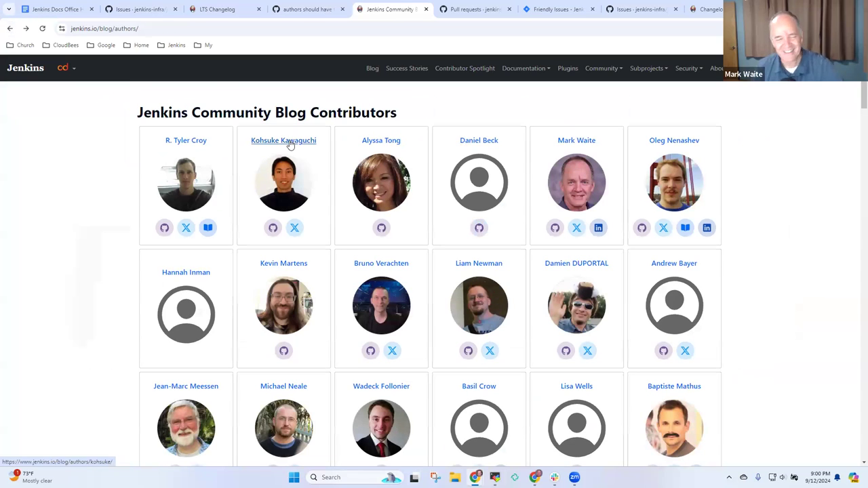
click(291, 141)
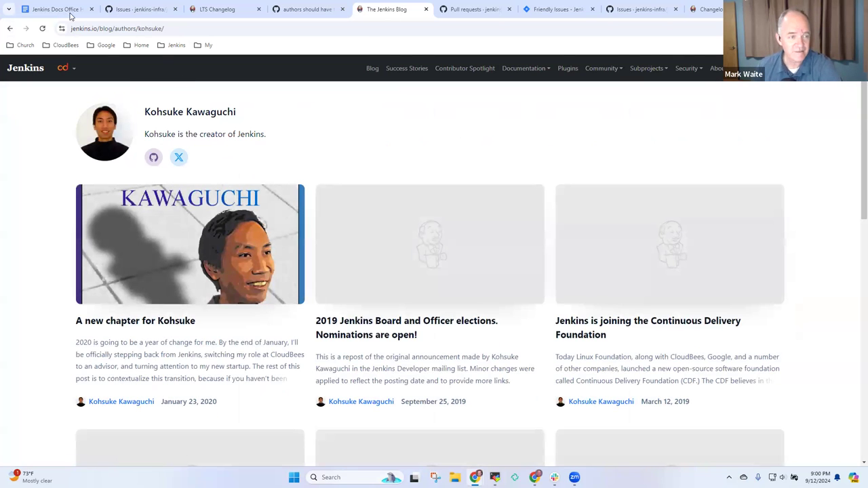
click(10, 29)
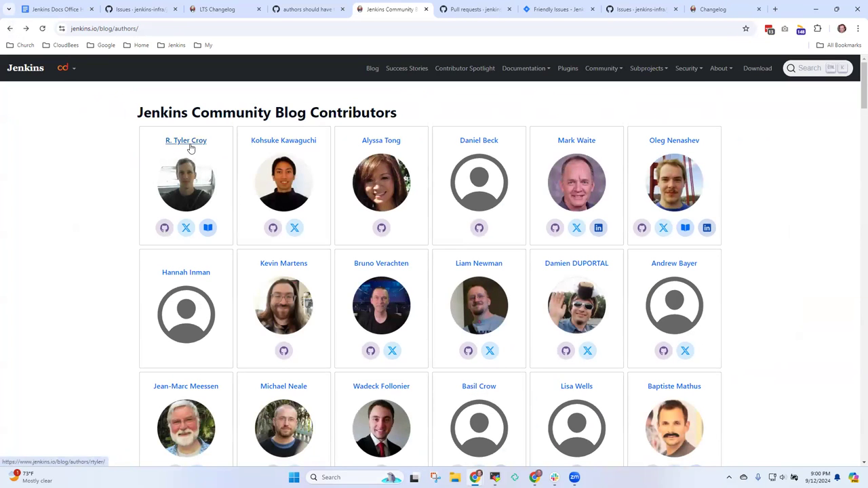
click(185, 142)
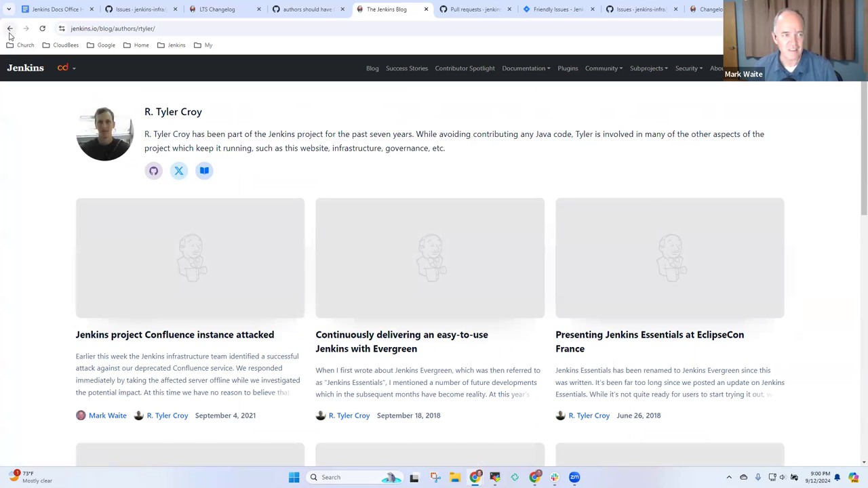
click(9, 31)
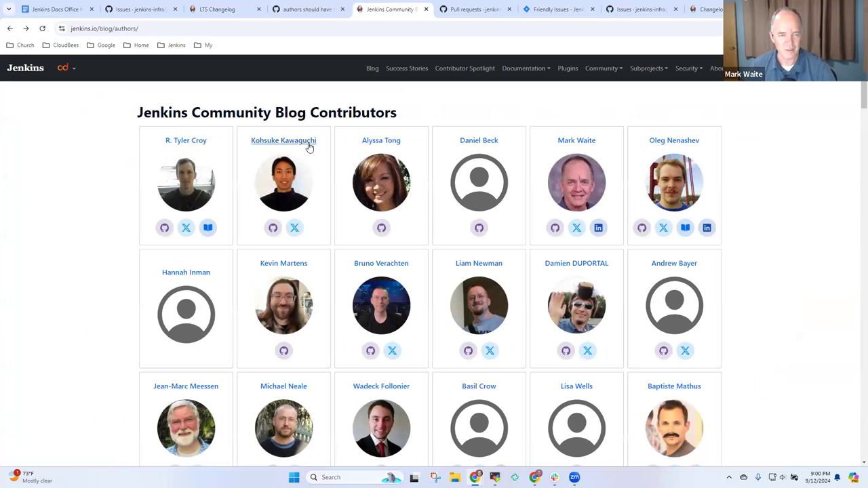
Reopen the second contributor's author page, highlight the one-sentence "creator of Jenkins" biography and return to the contributors list.
click(277, 141)
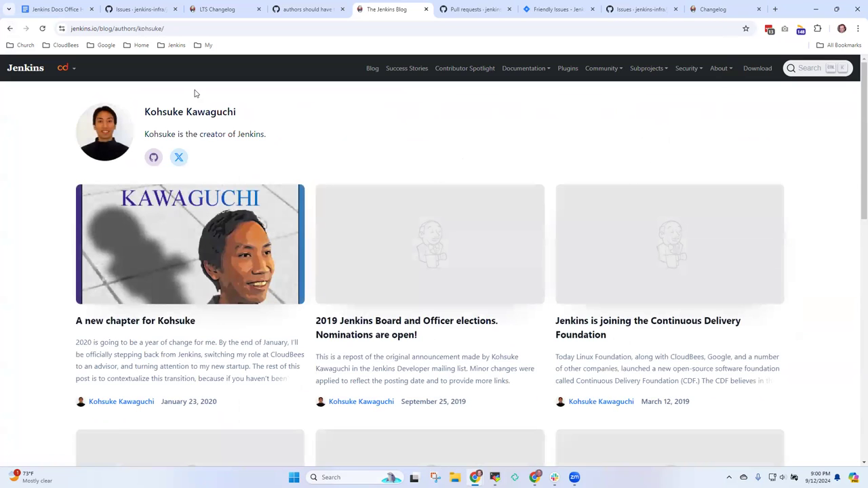
click(10, 31)
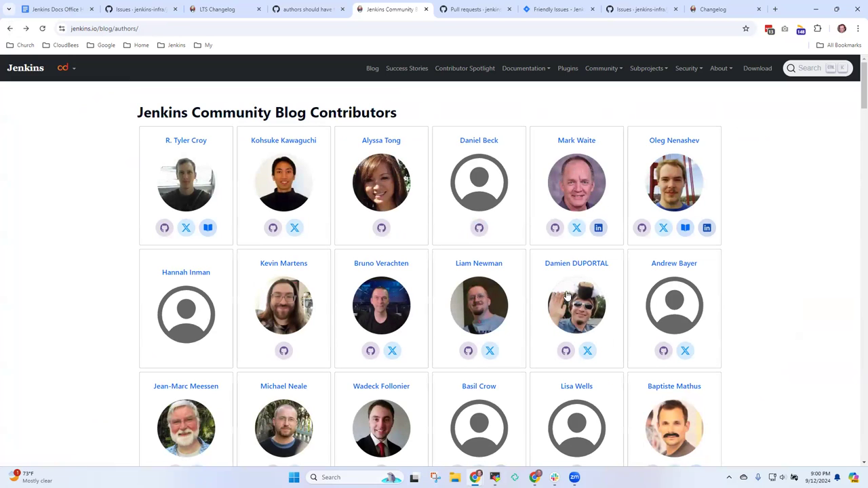
click(303, 142)
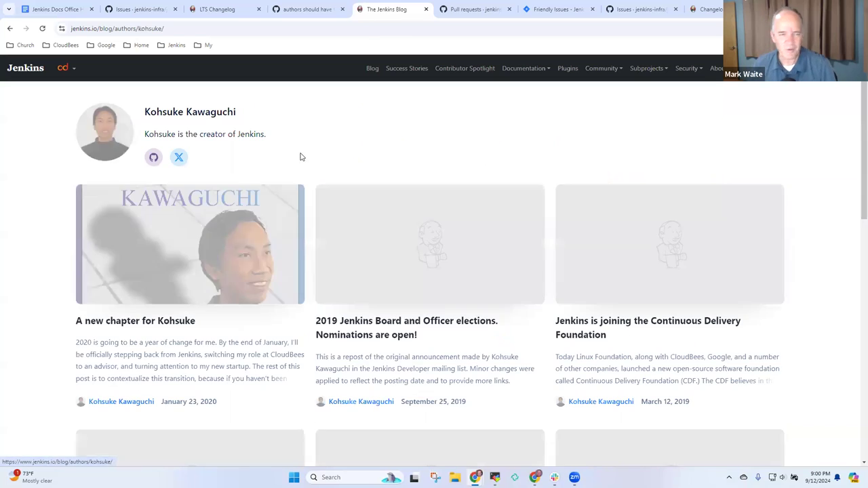
drag(144, 134, 277, 138)
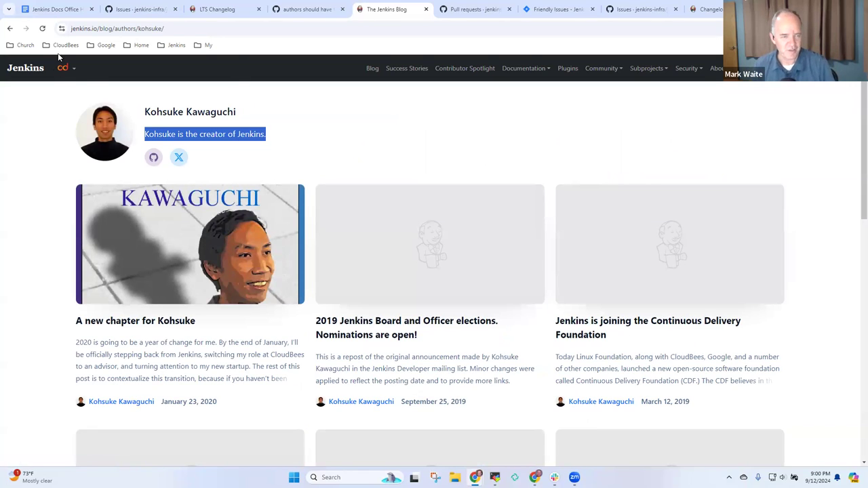
click(8, 28)
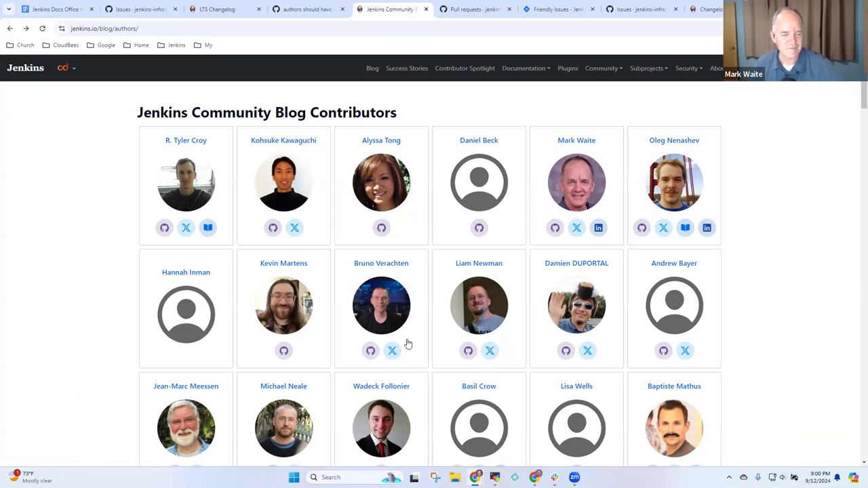
Revisit issue #6350 and the open jenkins.io issues list, ending at the Hacktoberfest preparation notes in the Jenkins Docs Office Hours document.
click(321, 9)
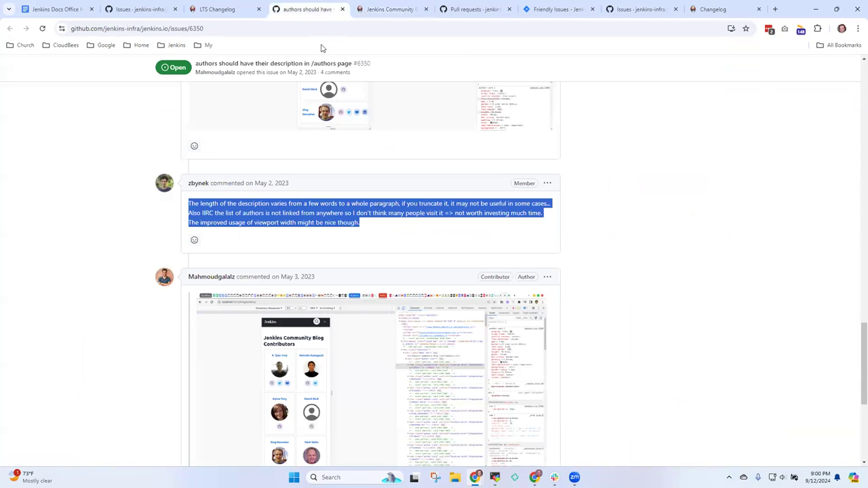
click(209, 11)
click(134, 9)
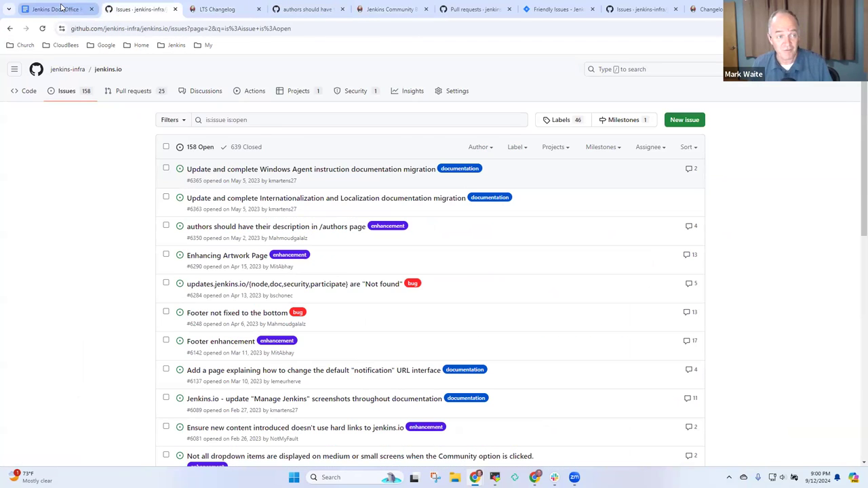
click(62, 10)
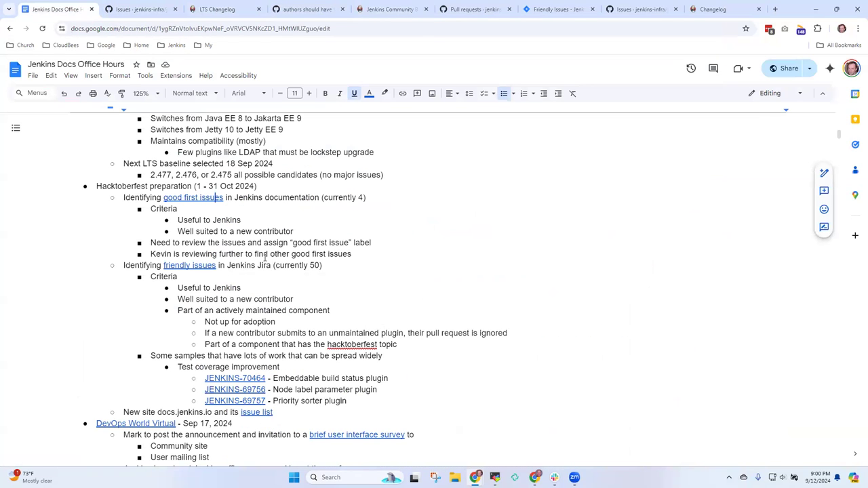